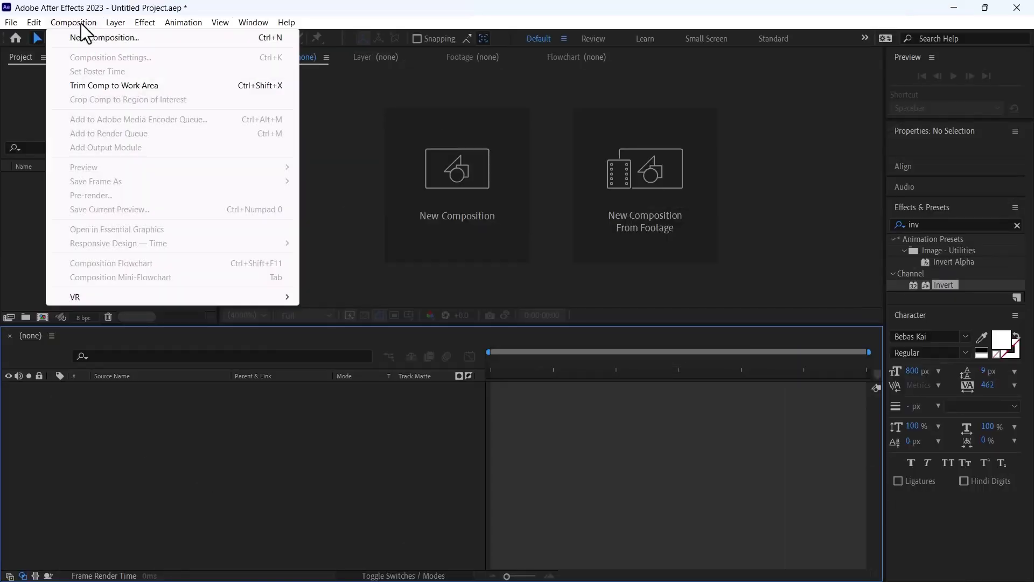
Create a composition named Background with a width of 1920 px and a height of 1080 px.
click(90, 33)
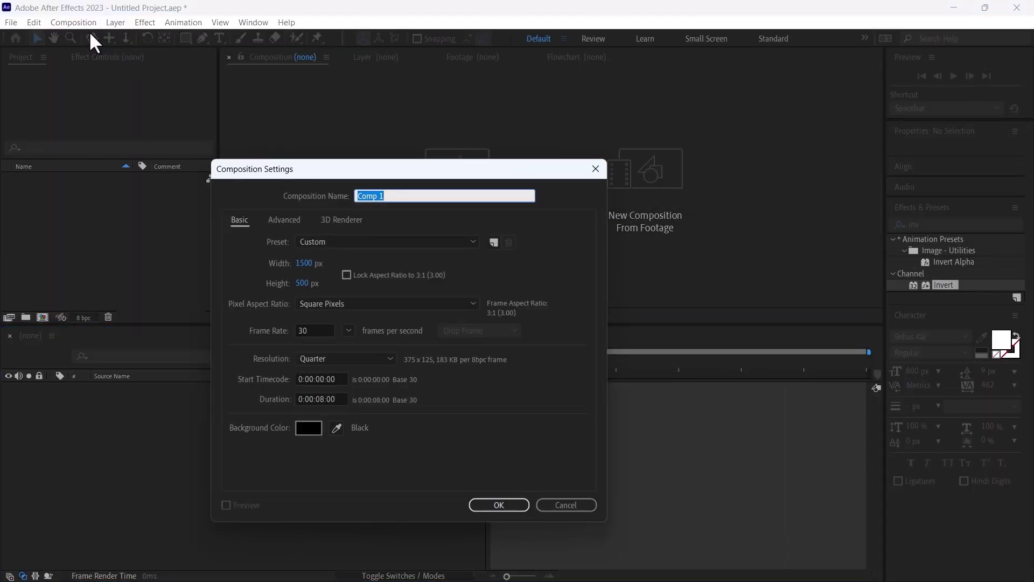
text(Background)
key(Tab)
text(1920)
key(Tab)
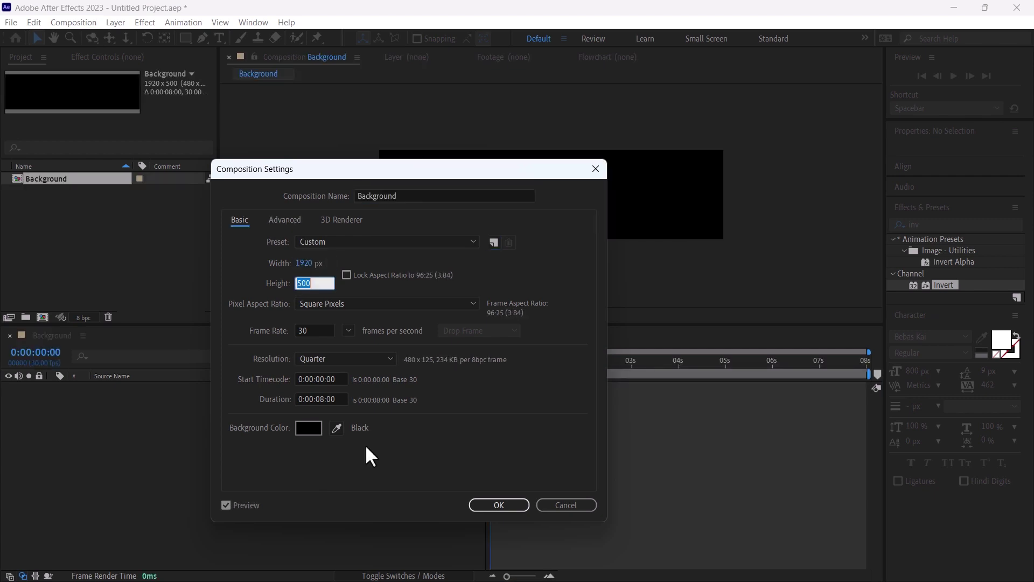
text(1080)
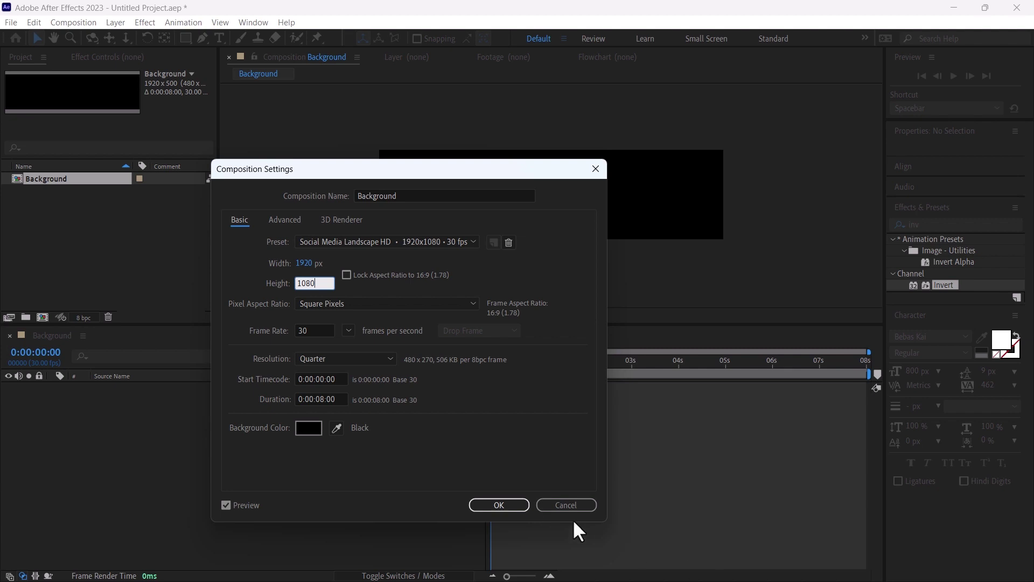
click(512, 508)
Add a black solid layer named Background to the composition.
click(115, 22)
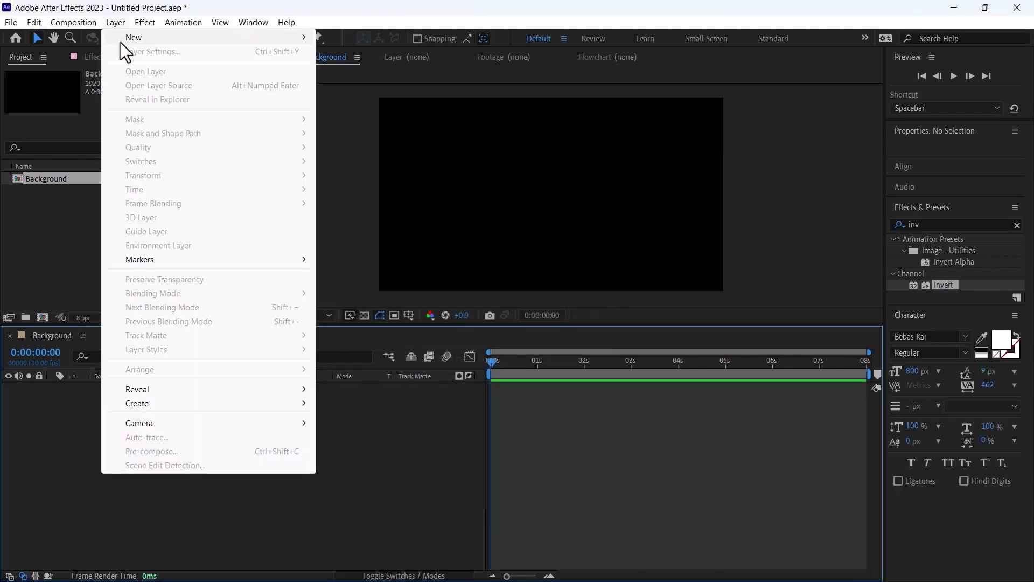
mouse_move(122, 41)
click(362, 51)
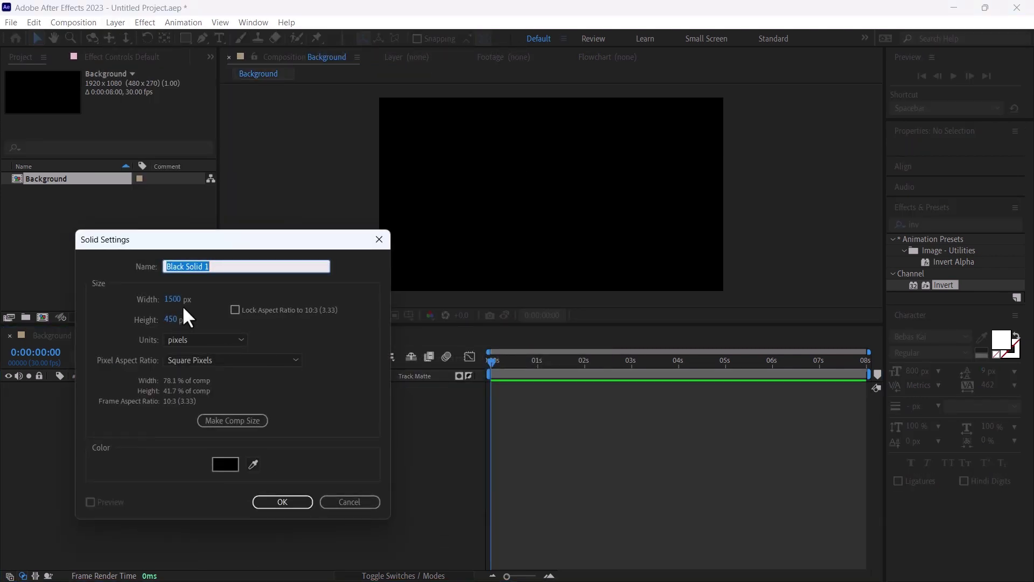
text(Background)
key(Return)
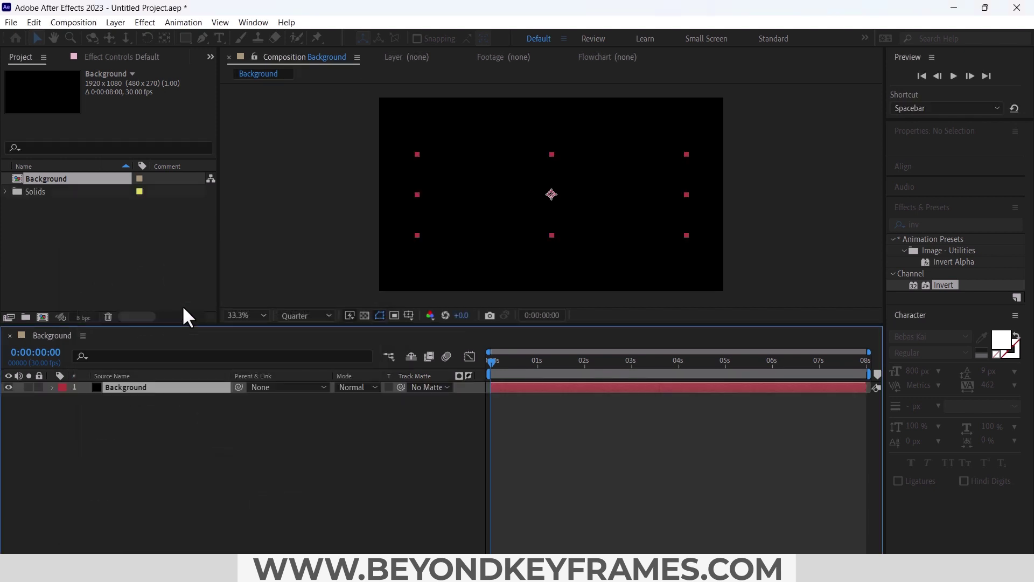
Scale the Background solid to 168.0, 293.3% so it covers the whole frame, and lock the layer.
key(s)
drag(356, 398, 392, 399)
drag(553, 261, 553, 313)
click(39, 387)
Add a black solid layer named Noise, 1920 px wide and 1080 px high.
click(117, 22)
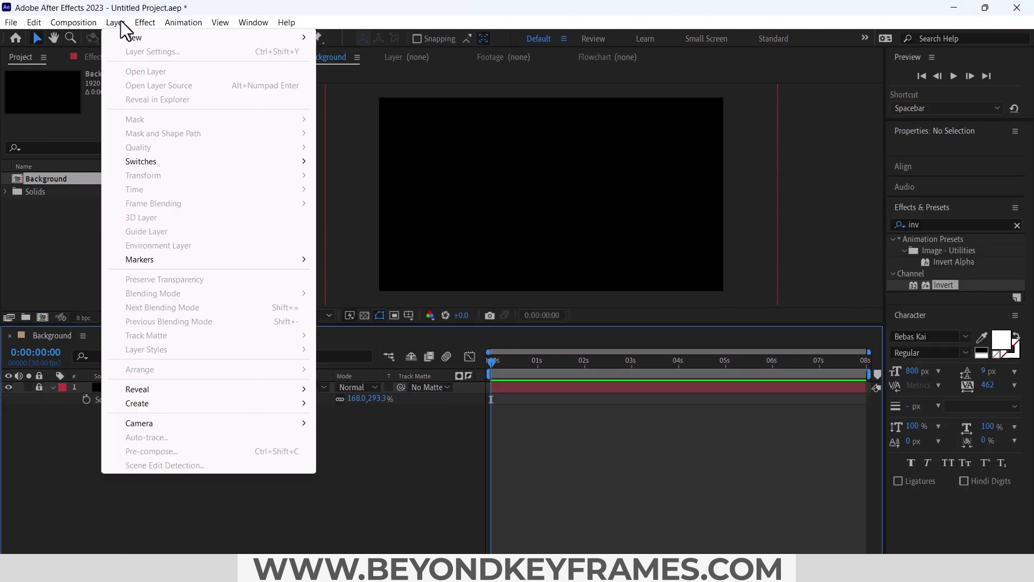
mouse_move(132, 42)
click(386, 50)
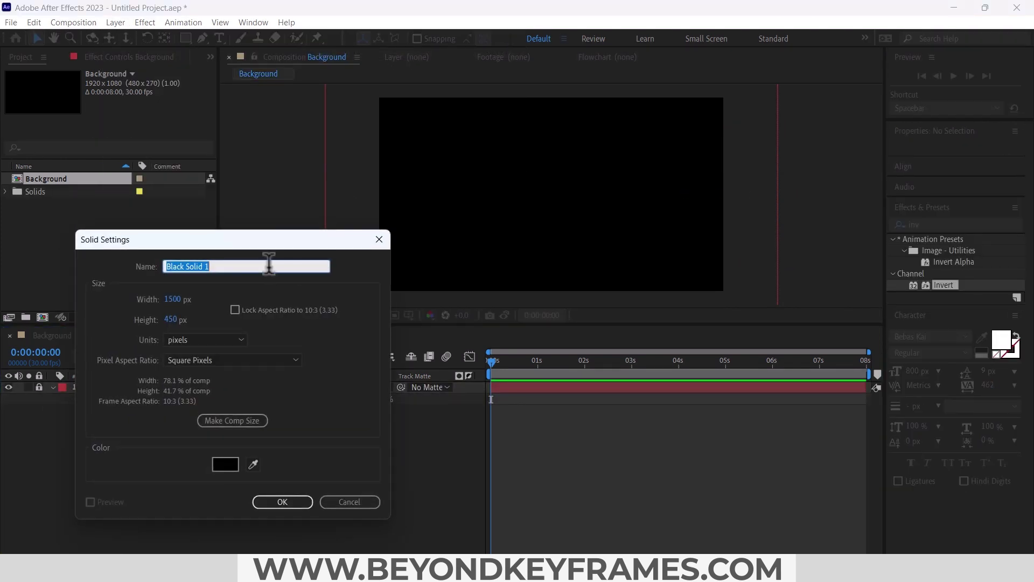
text(Noise)
key(Tab)
text(1920)
key(Tab)
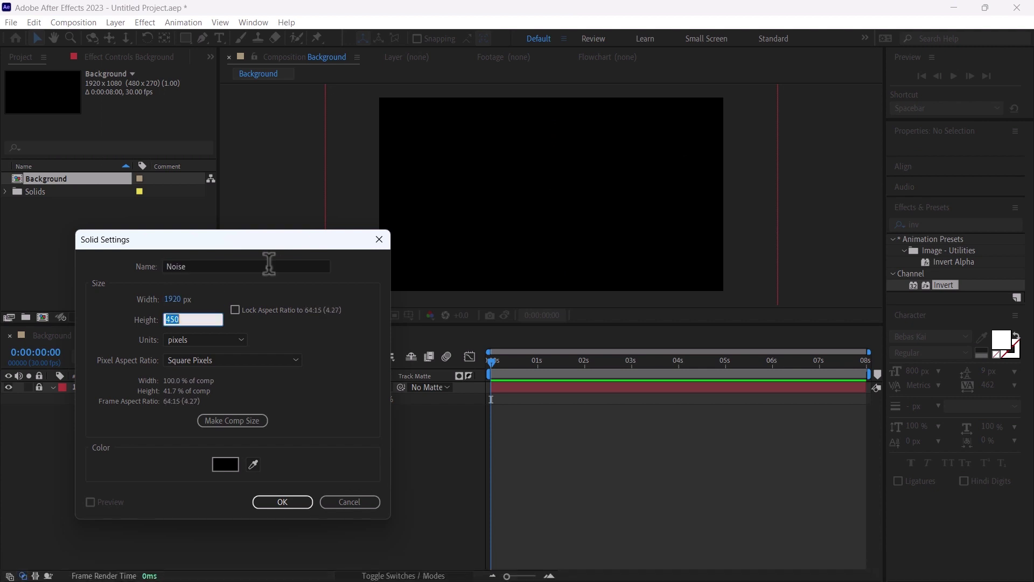
text(1080)
key(Return)
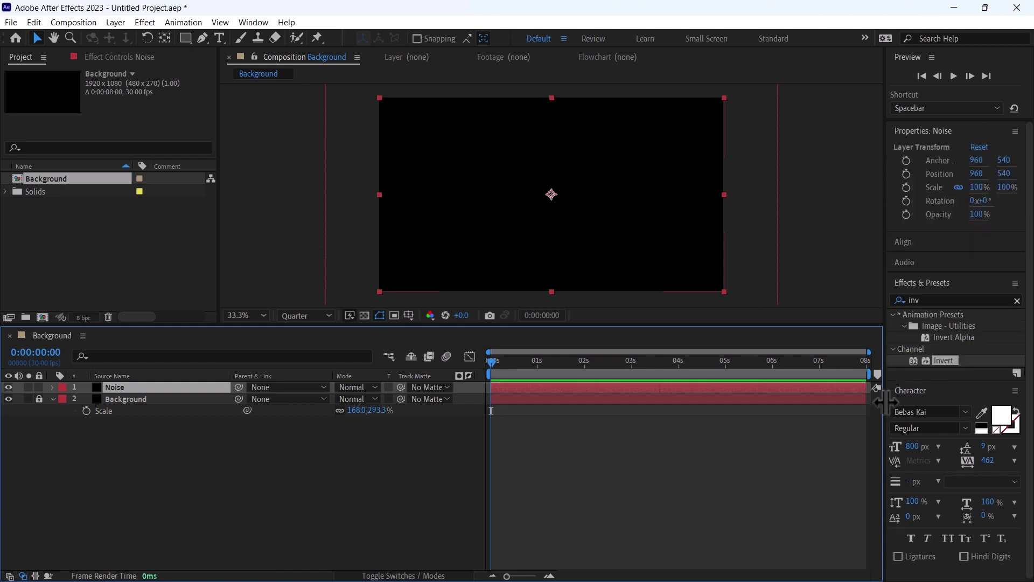
Find the Fractal Noise effect and apply it to the Noise layer.
click(921, 300)
text(fract)
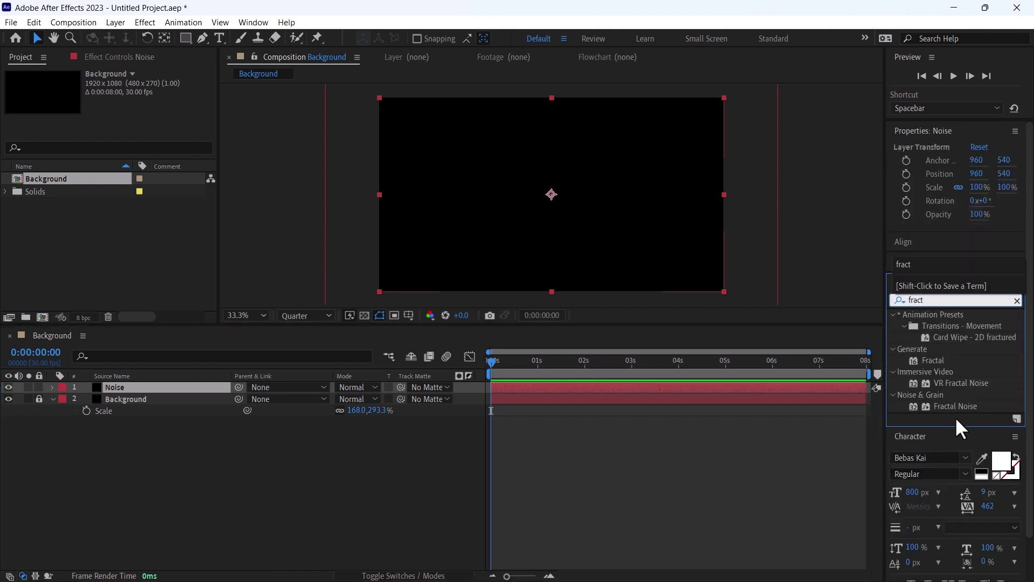
drag(955, 406, 176, 389)
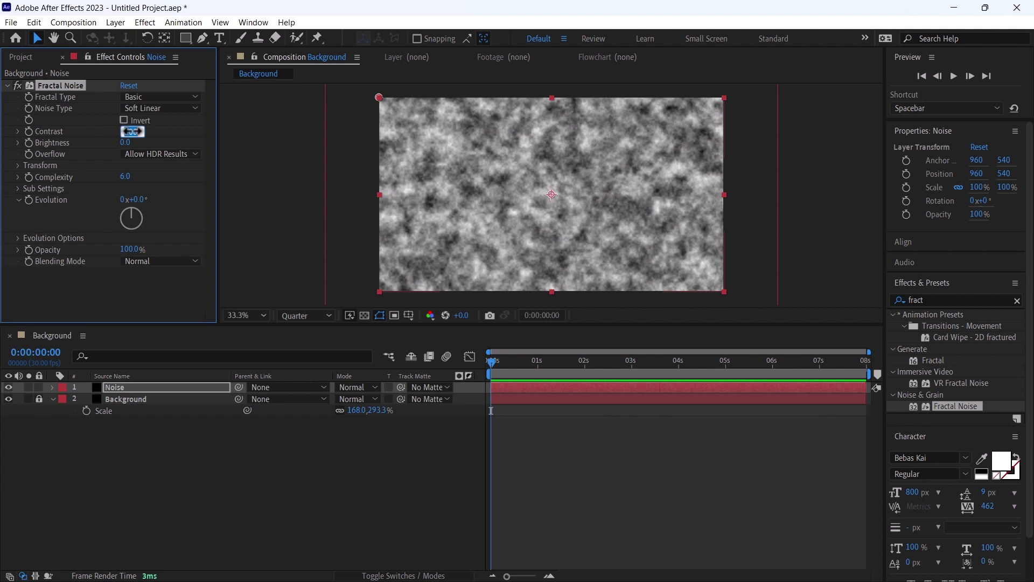
Set the Fractal Noise contrast to 1450, brightness to -600 and complexity to 6.5.
text(500)
key(Tab)
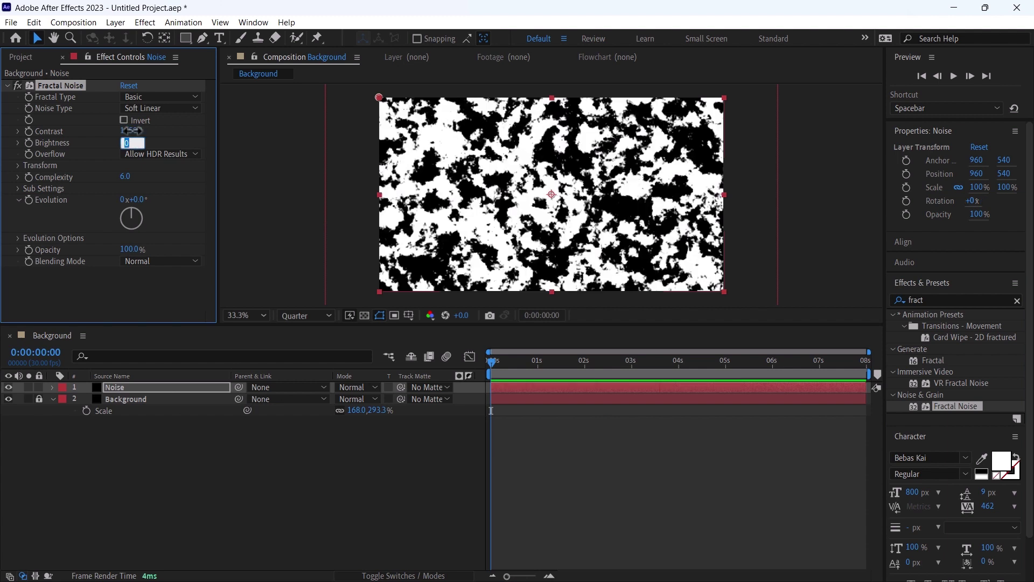
text(-600)
key(Tab)
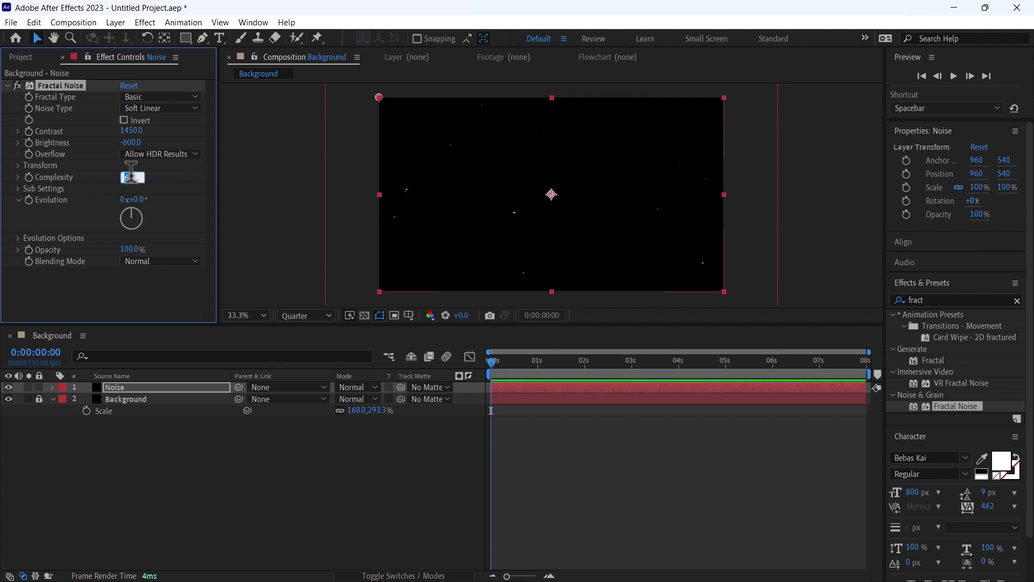
text(6.5)
key(Return)
Add the expression time*100 to the Fractal Noise Random Seed and scrub the timeline to 0:00:01:10.
click(18, 238)
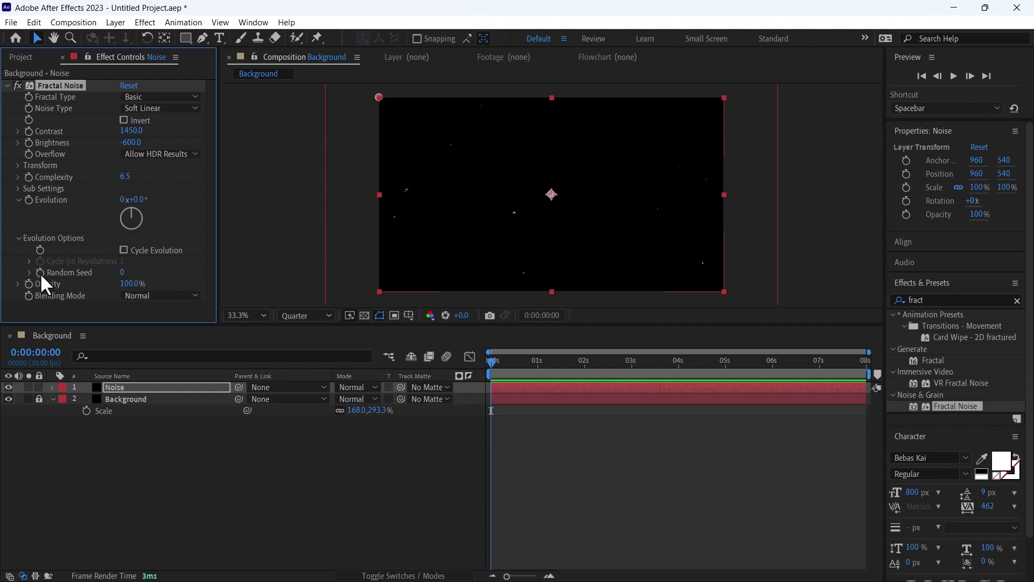
alt+click(40, 272)
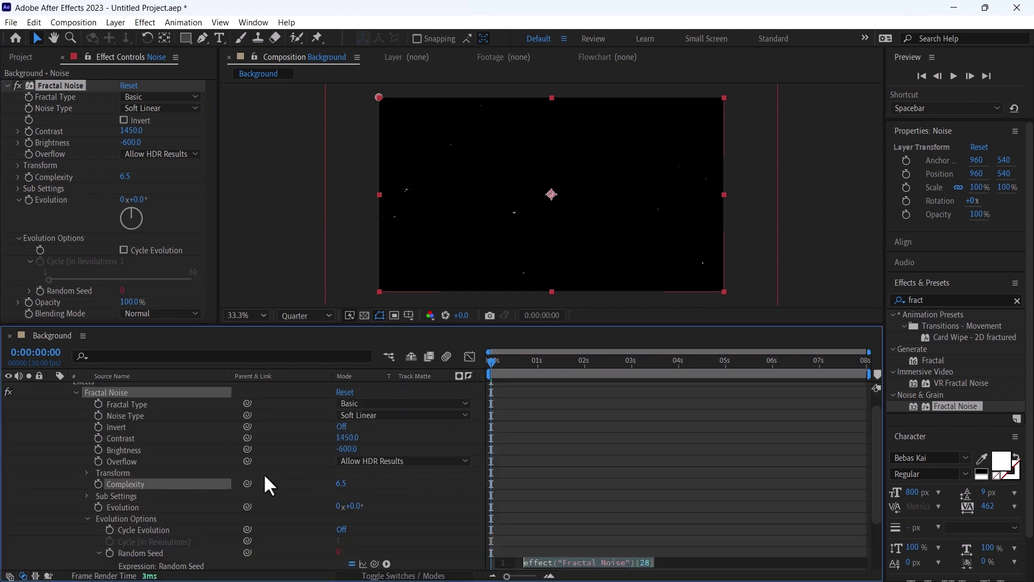
text(time*100)
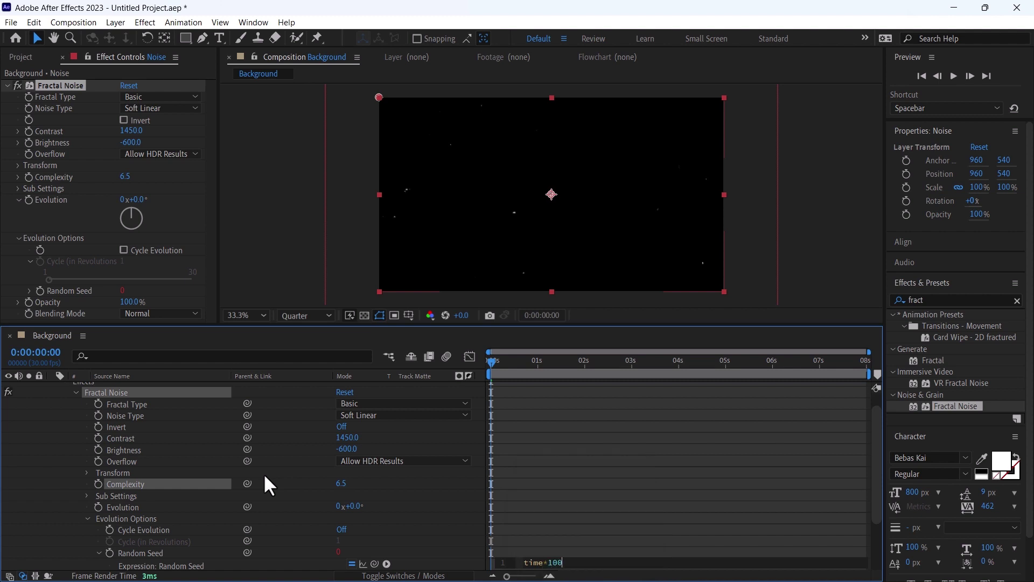
click(648, 470)
drag(505, 363, 554, 368)
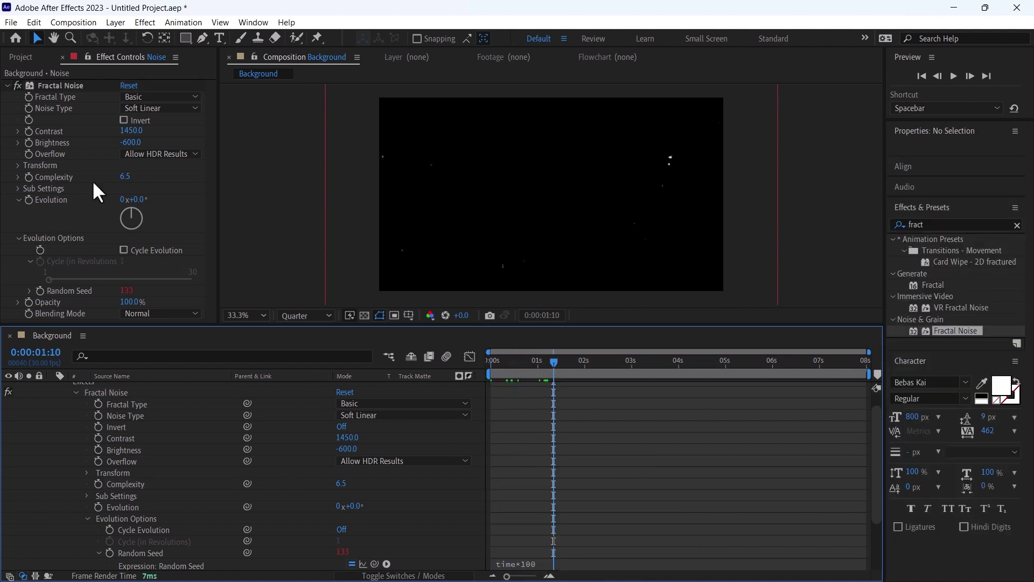
Apply the Posterize Time effect to the Noise layer with a frame rate of 6.8.
click(936, 221)
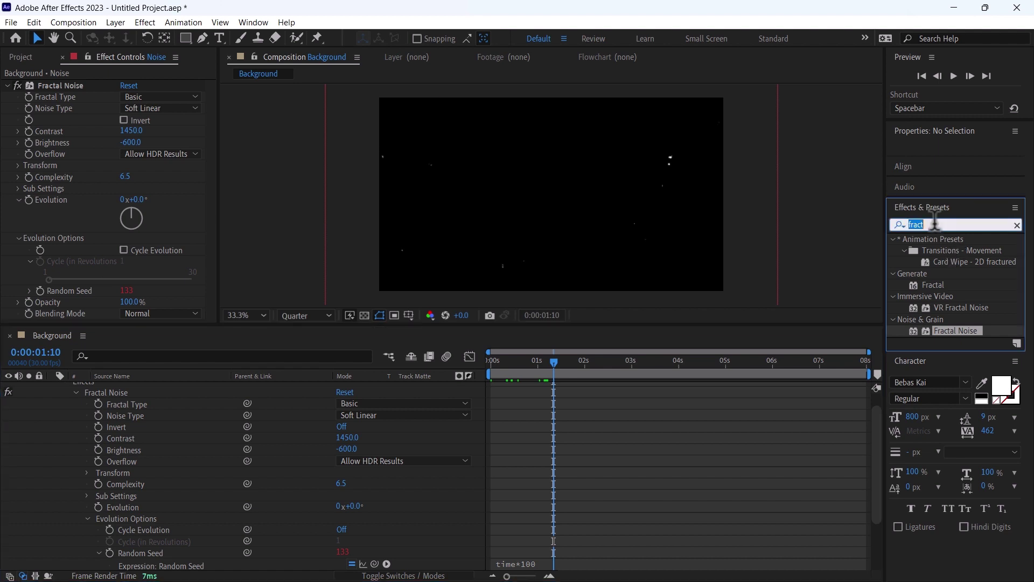
text(post)
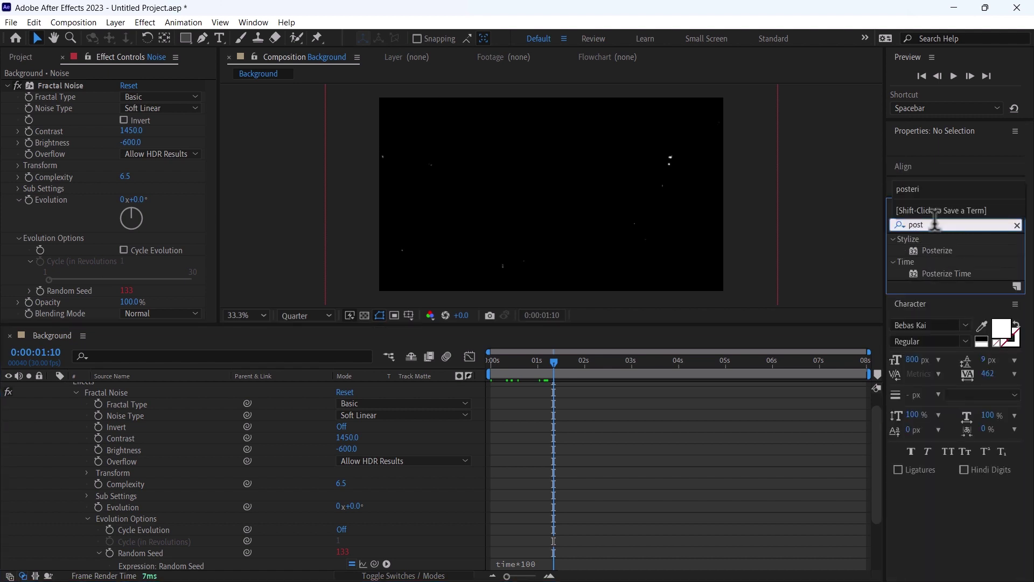
drag(946, 273, 167, 304)
click(130, 317)
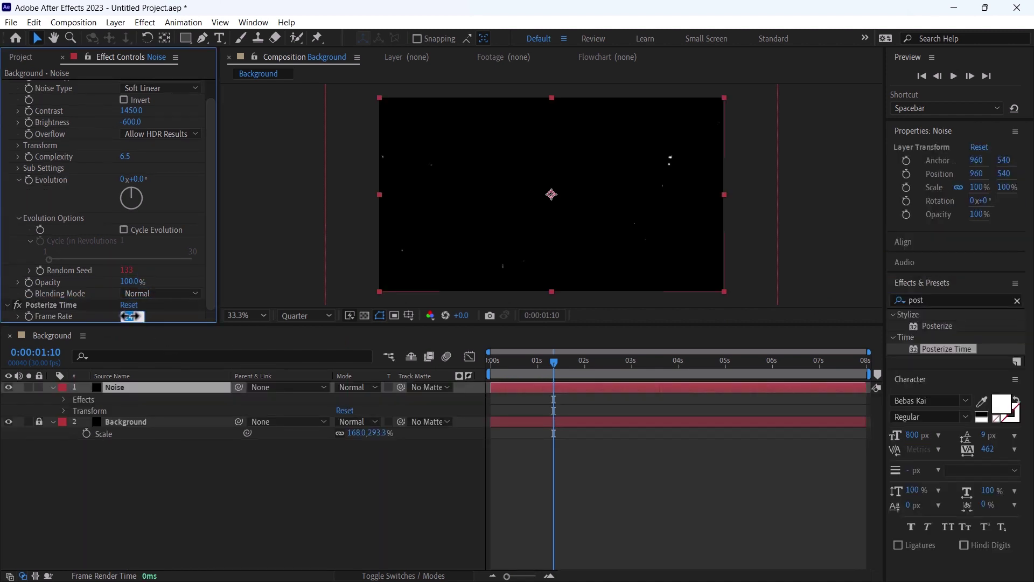
key(Return)
Apply a Photo Filter effect to the Noise layer, using a Custom filter with a white color.
click(933, 300)
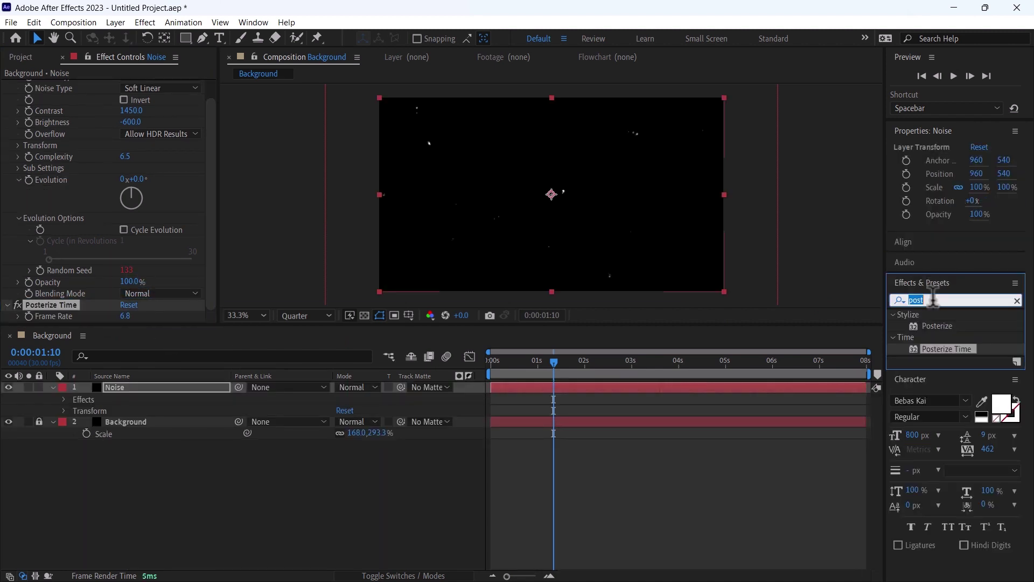
text(photo)
drag(941, 326, 85, 384)
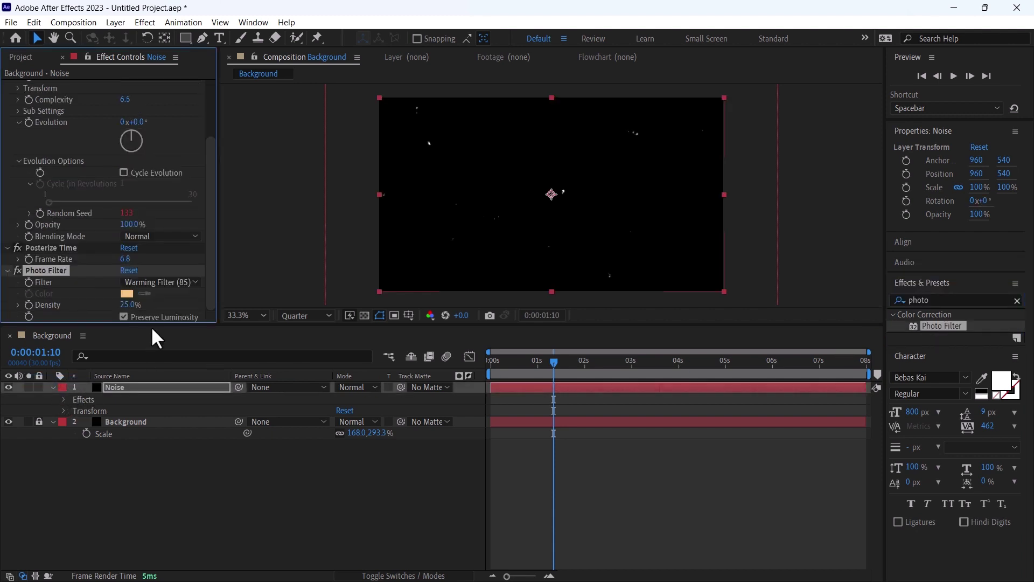
click(173, 281)
click(197, 573)
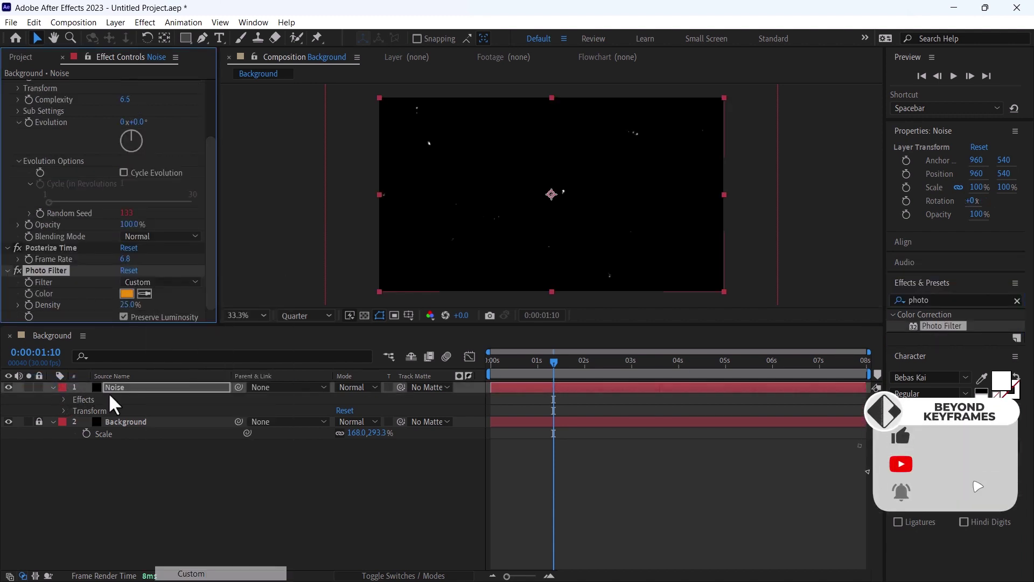
click(127, 294)
click(331, 324)
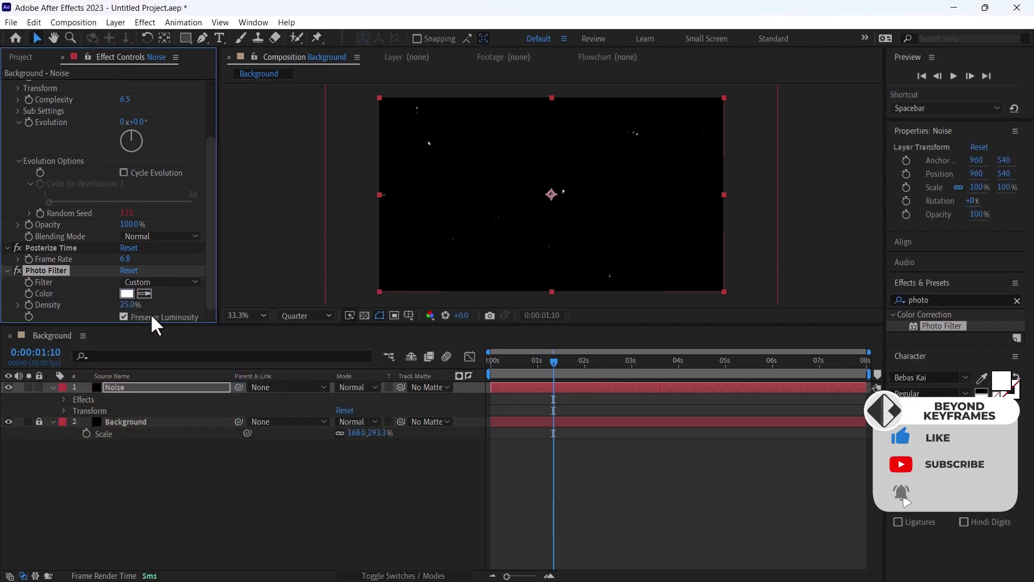
Set the Photo Filter density to 100% and turn off Preserve Luminosity.
click(128, 304)
text(90)
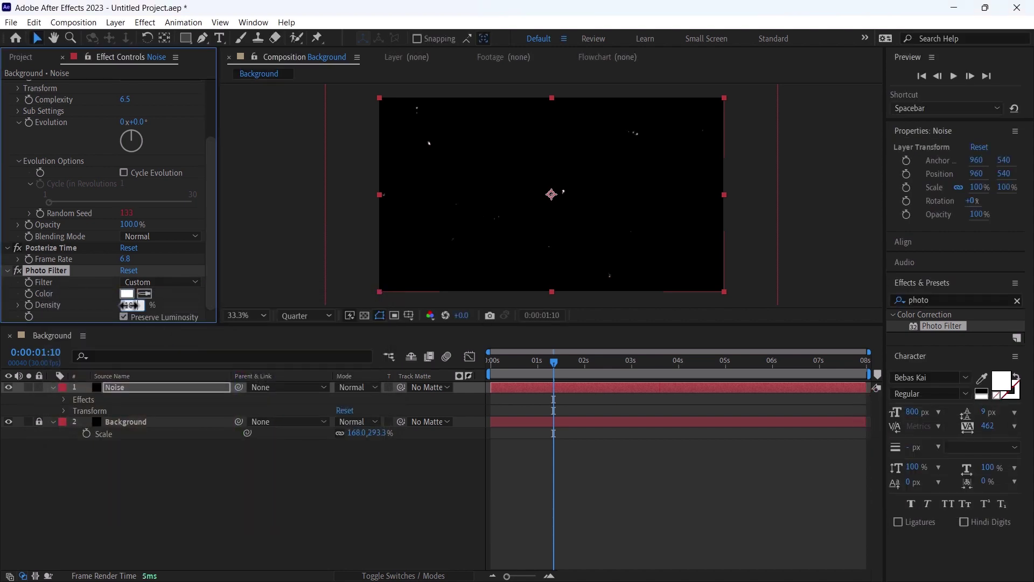
key(Return)
Duplicate the Noise layer and set the copy's Posterize Time frame rate to 7.3.
click(130, 385)
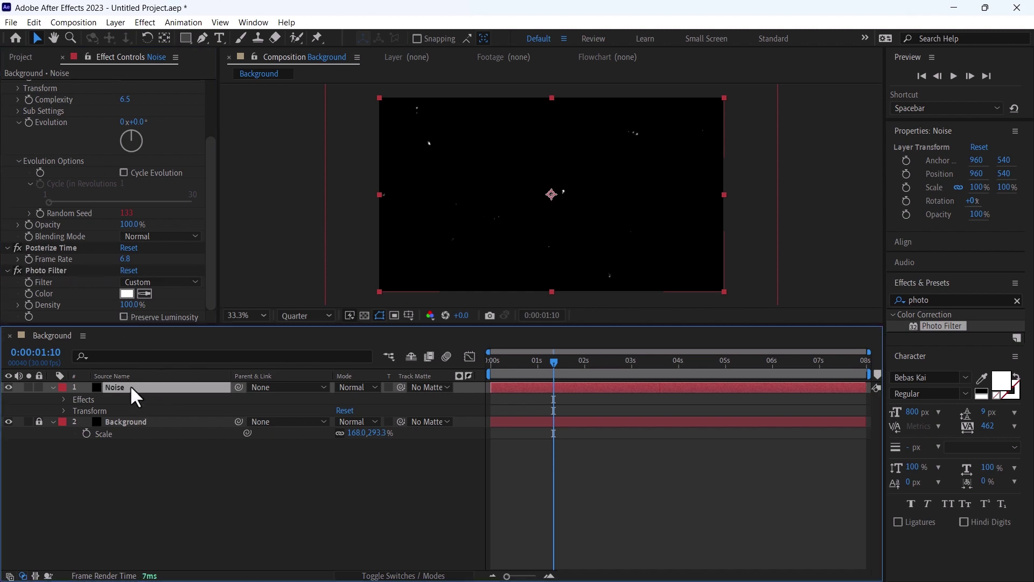
key(ctrl+d)
scroll(118, 302, down, 2)
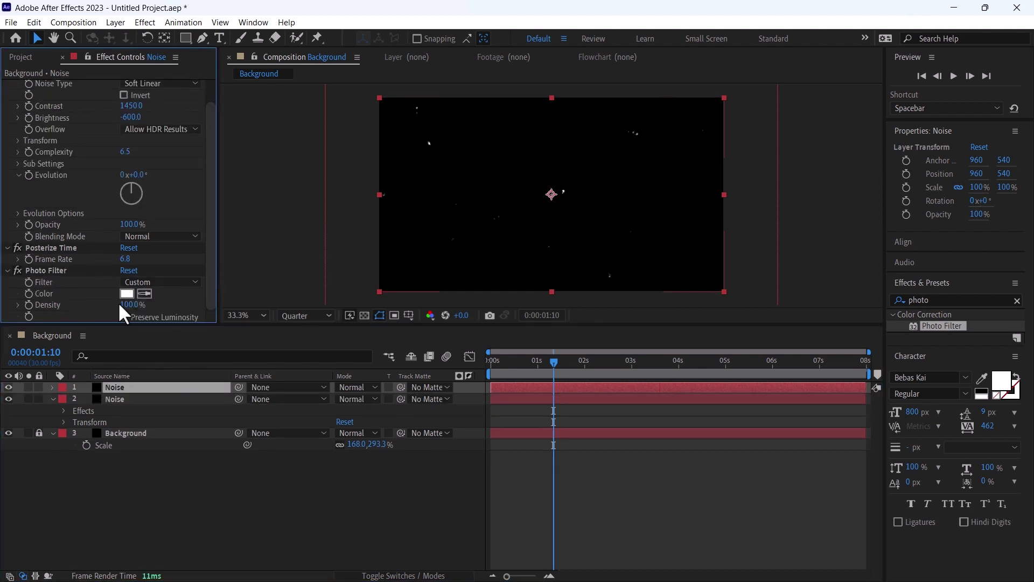
click(127, 260)
text(8)
key(Return)
drag(127, 258, 118, 263)
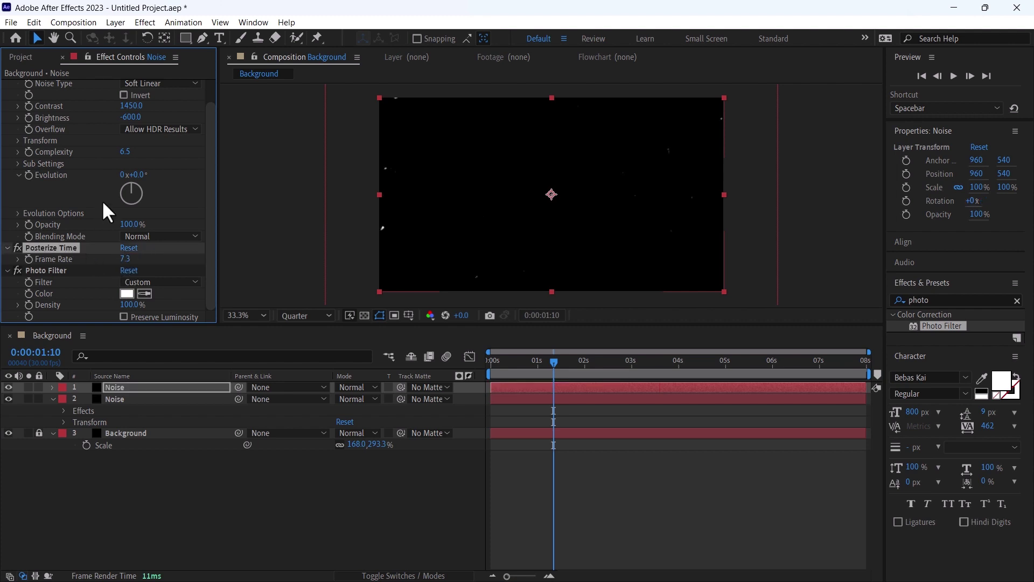
Set the Fractal Noise evolution of the duplicated Noise layer to 150°.
click(139, 175)
text(150)
key(Return)
Set the blending mode of both Noise layers to Add.
shift+click(133, 399)
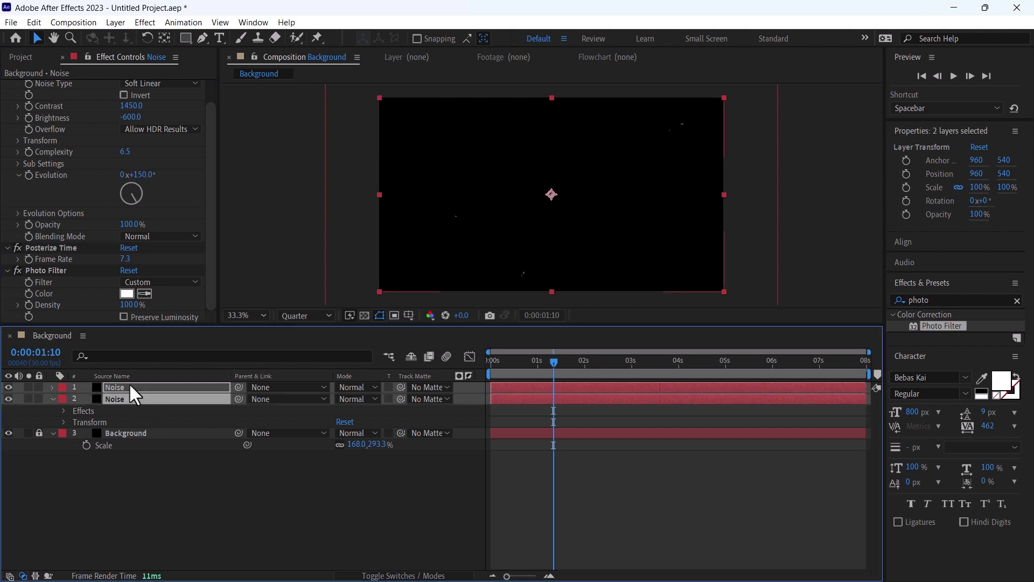
click(347, 399)
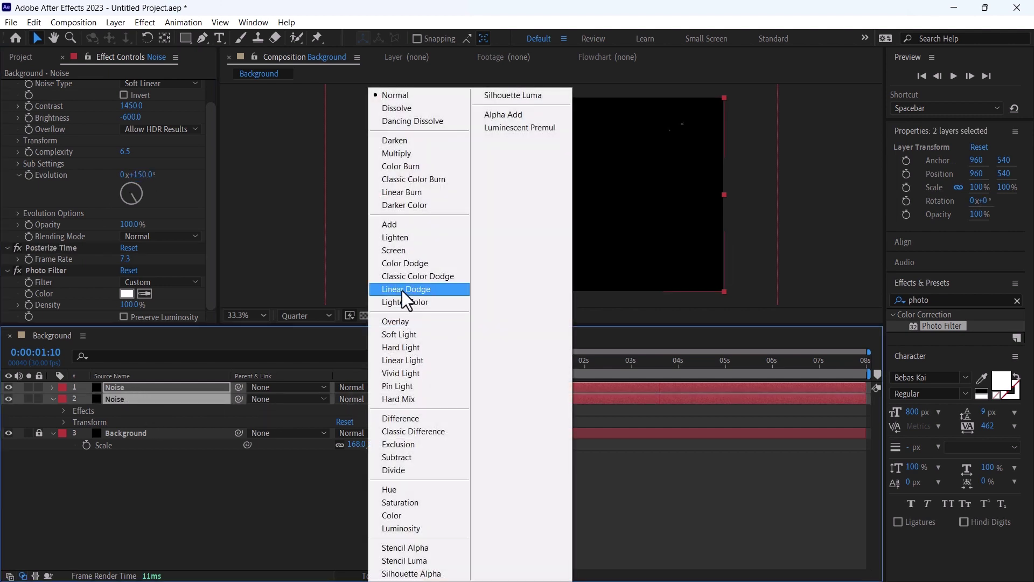
click(389, 224)
click(518, 451)
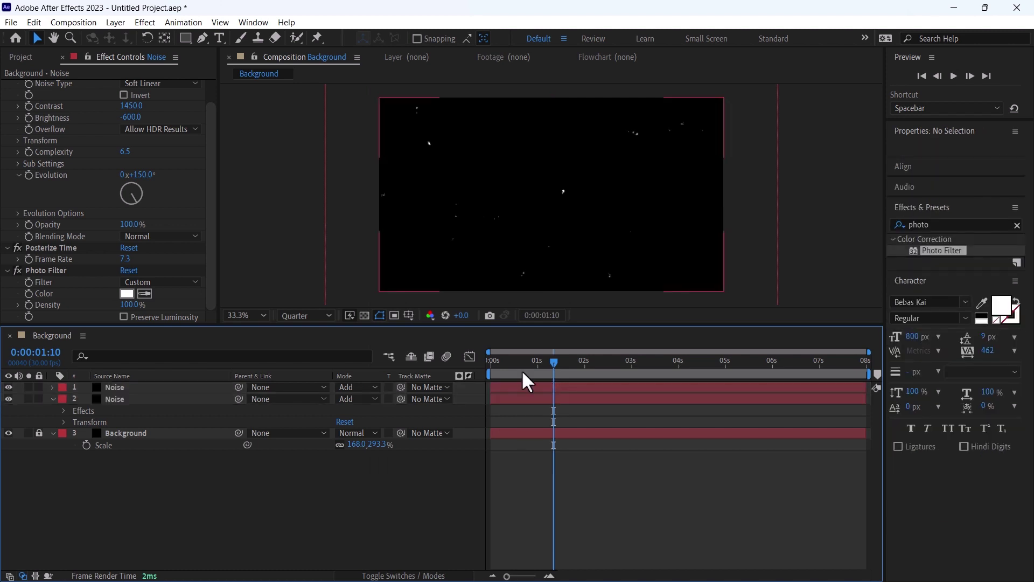
Create a new 1920×1080 composition named Main Comp.
click(73, 22)
click(102, 38)
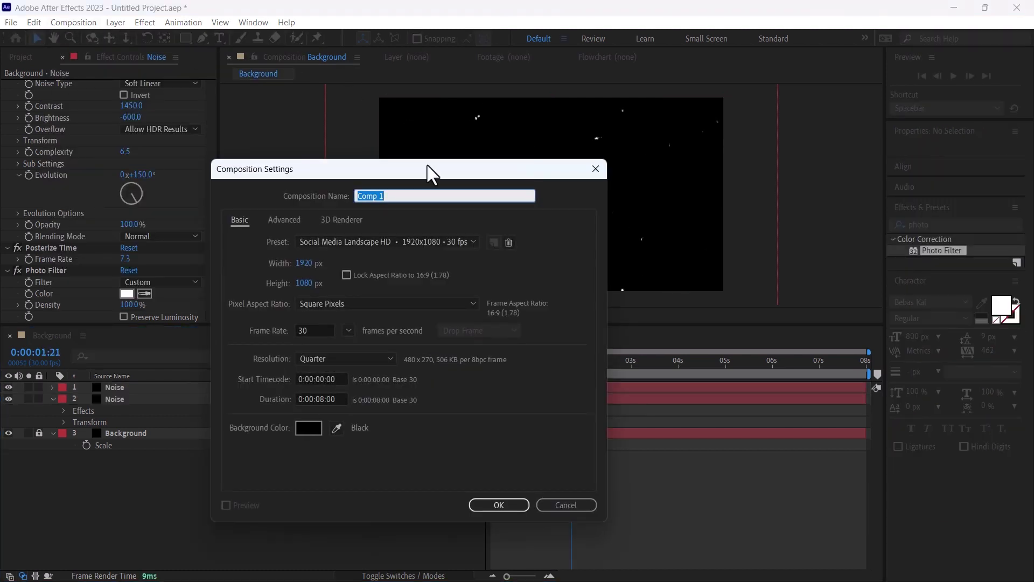
text(Main Comp)
key(Return)
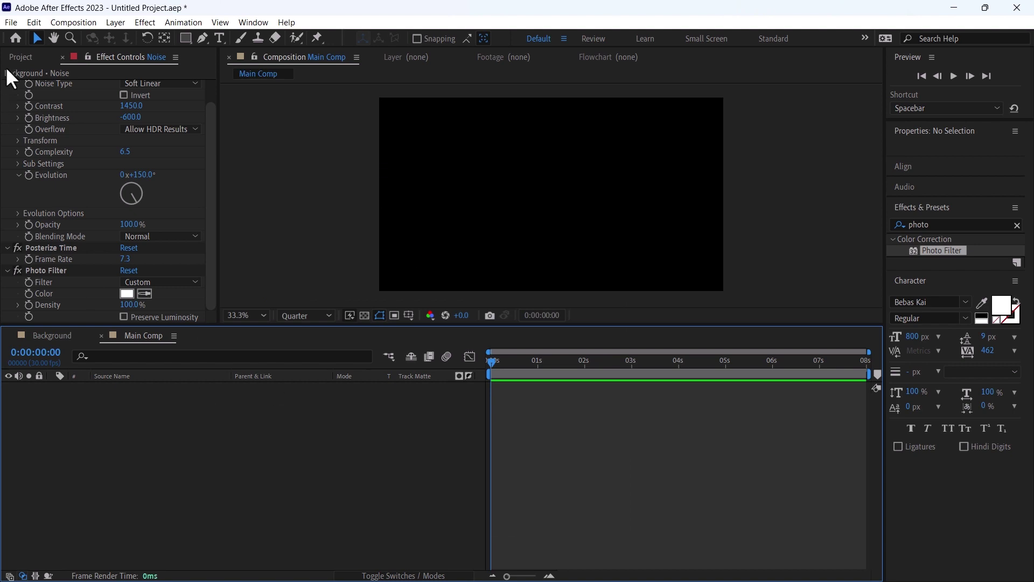
Place the Background composition in Main Comp and add a text layer reading A above it.
click(17, 57)
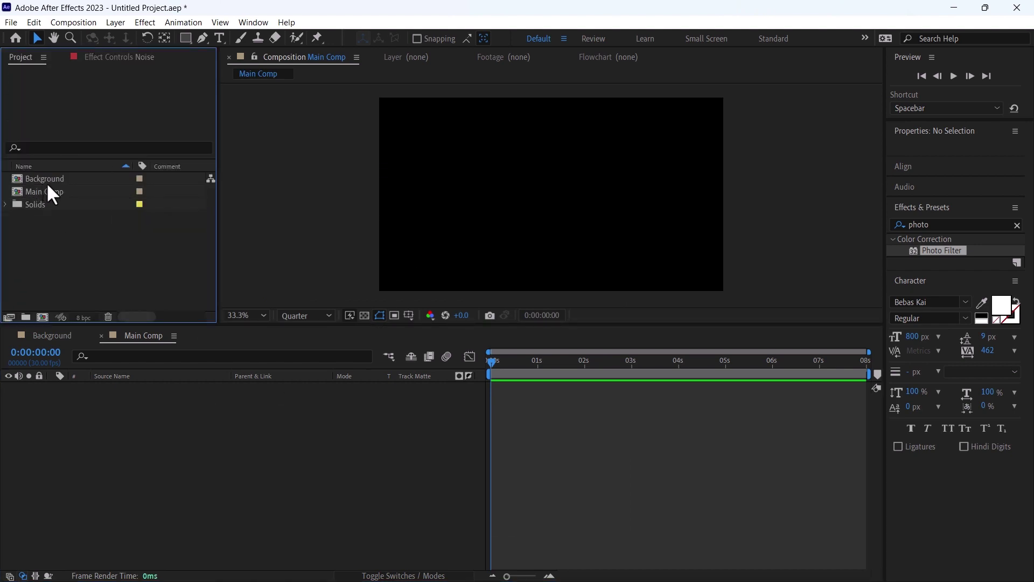
drag(45, 179, 156, 477)
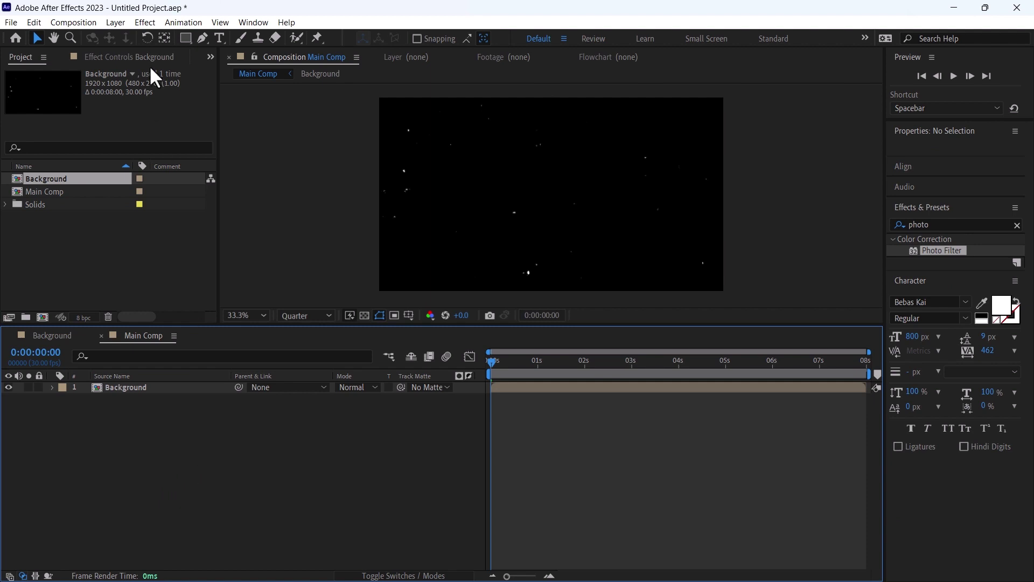
click(218, 37)
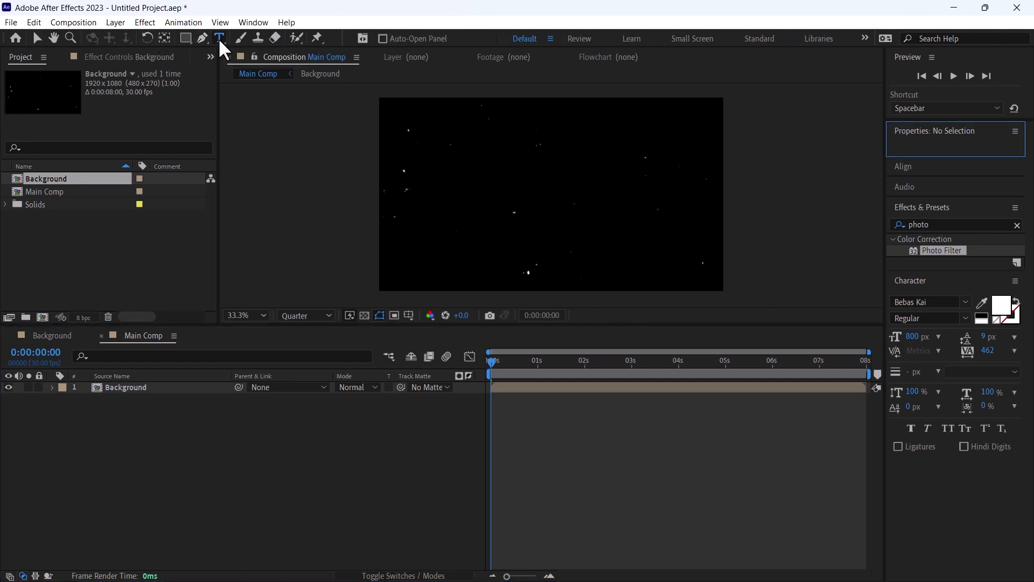
click(485, 265)
text(A)
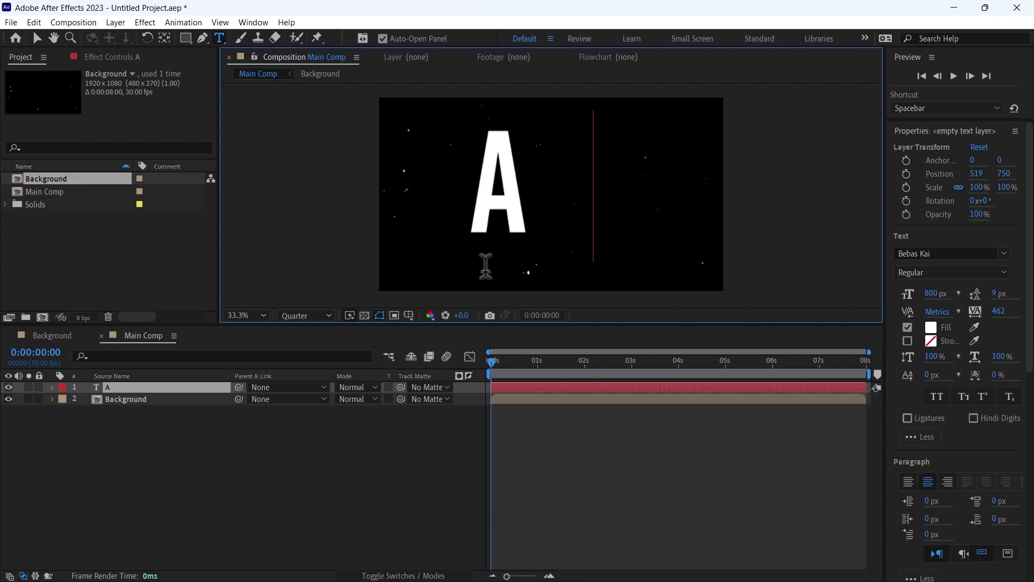
click(149, 431)
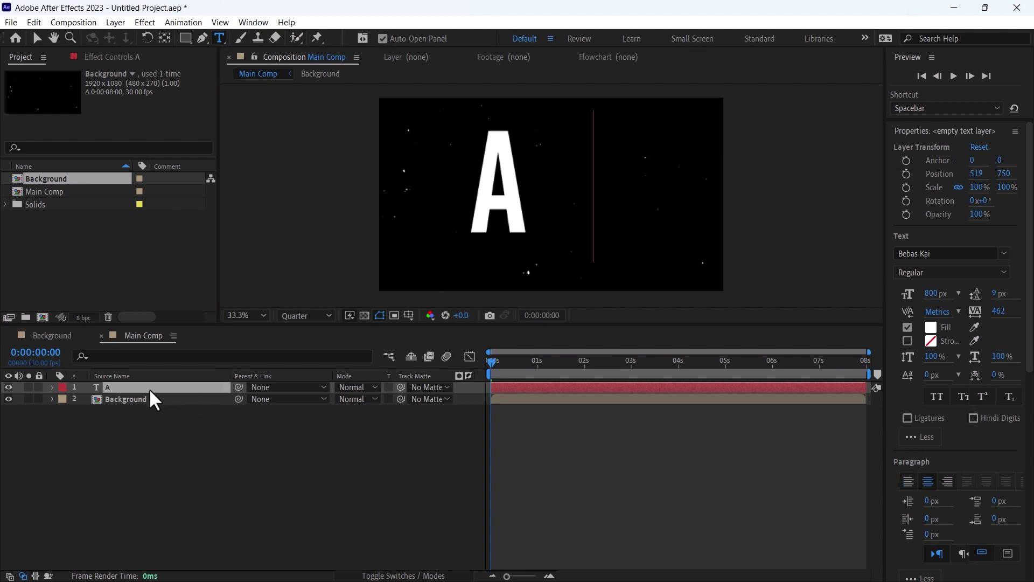
Draw a white rectangle shape of about 1404 × 927 px covering the letter A.
click(183, 35)
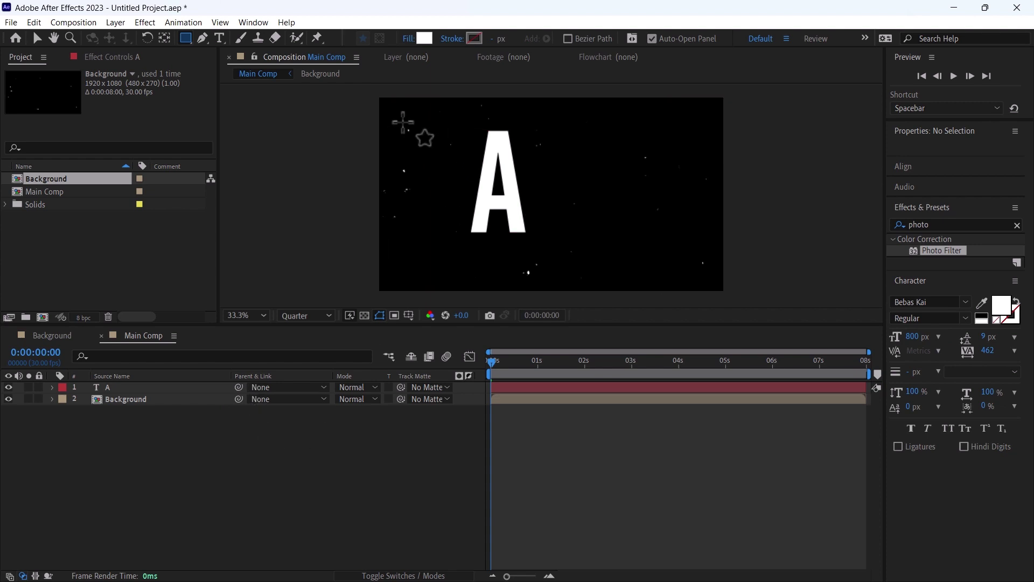
drag(389, 117, 642, 284)
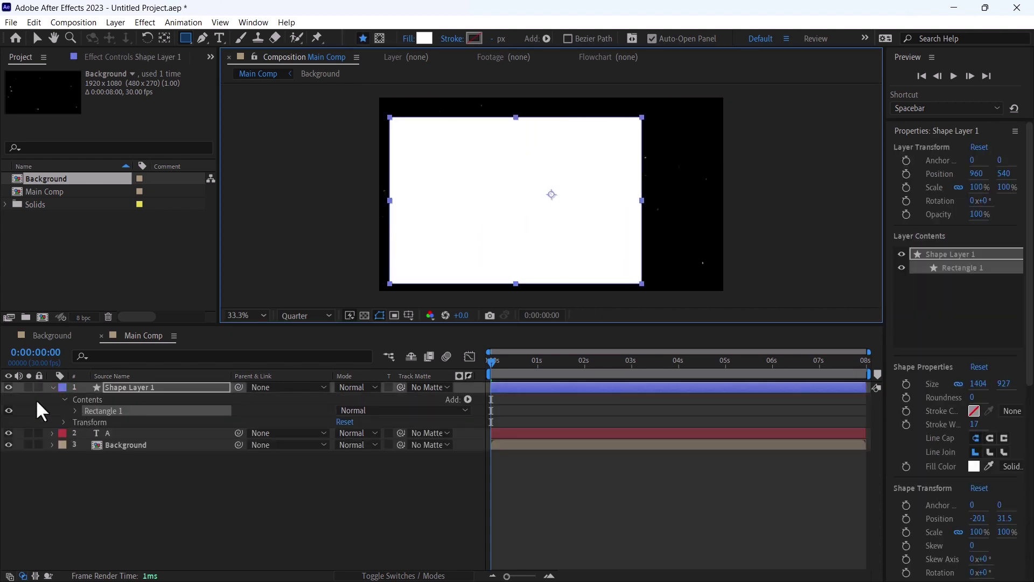
click(53, 387)
key(v)
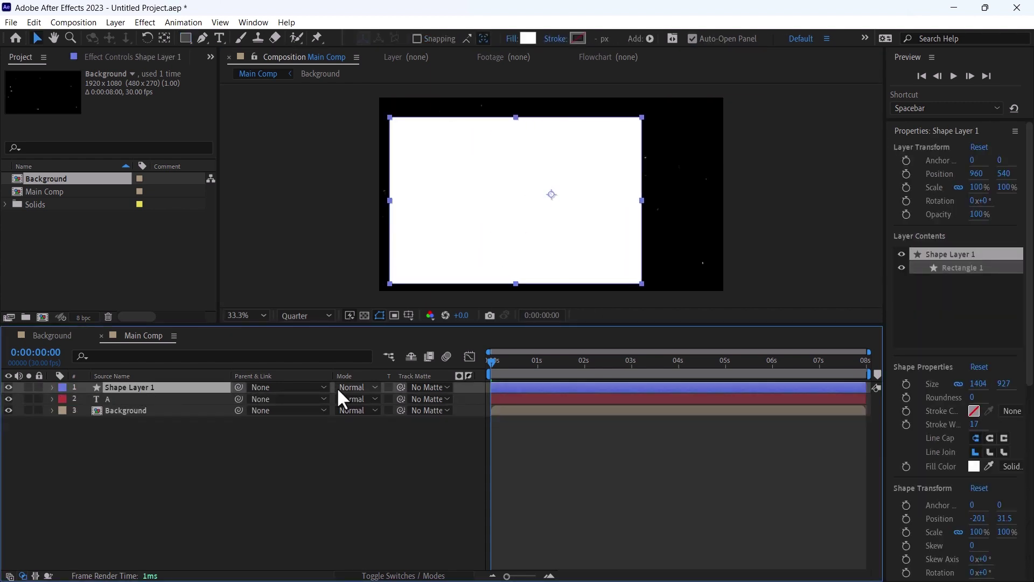
Apply the Venetian Blinds effect to the rectangle shape layer with Transition Completion at 15%.
key(ctrl+5)
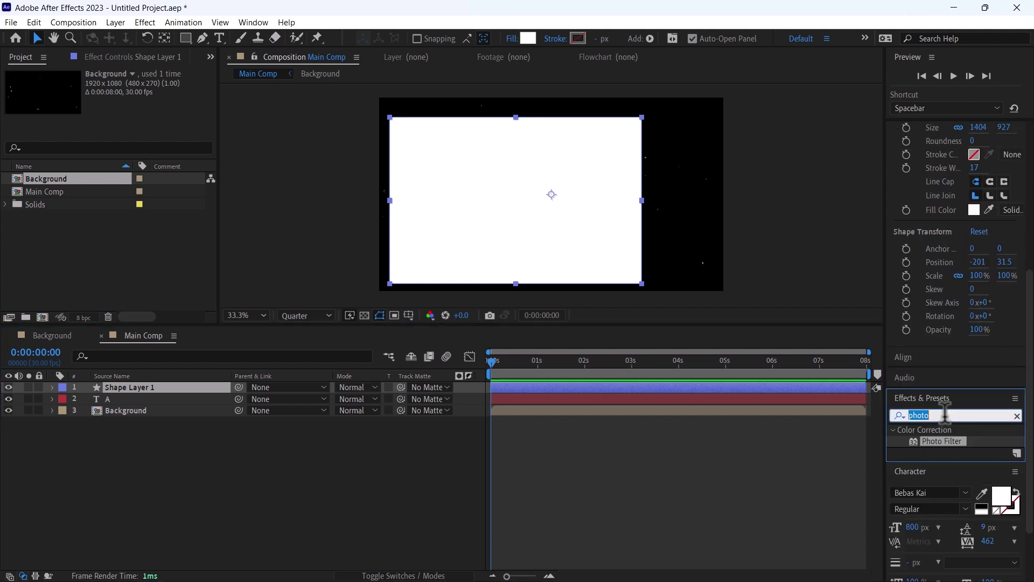
text(vene)
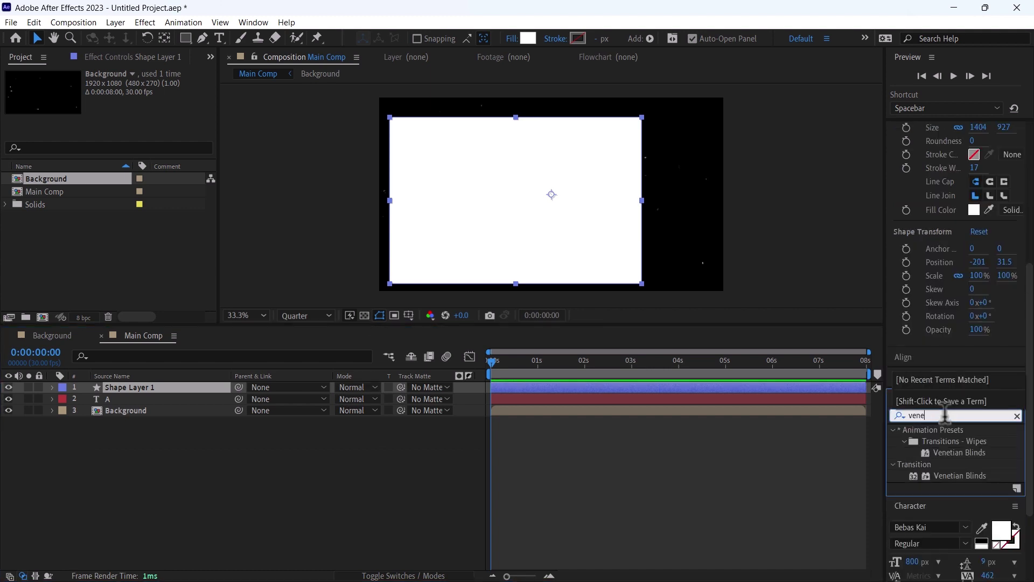
drag(959, 475, 609, 388)
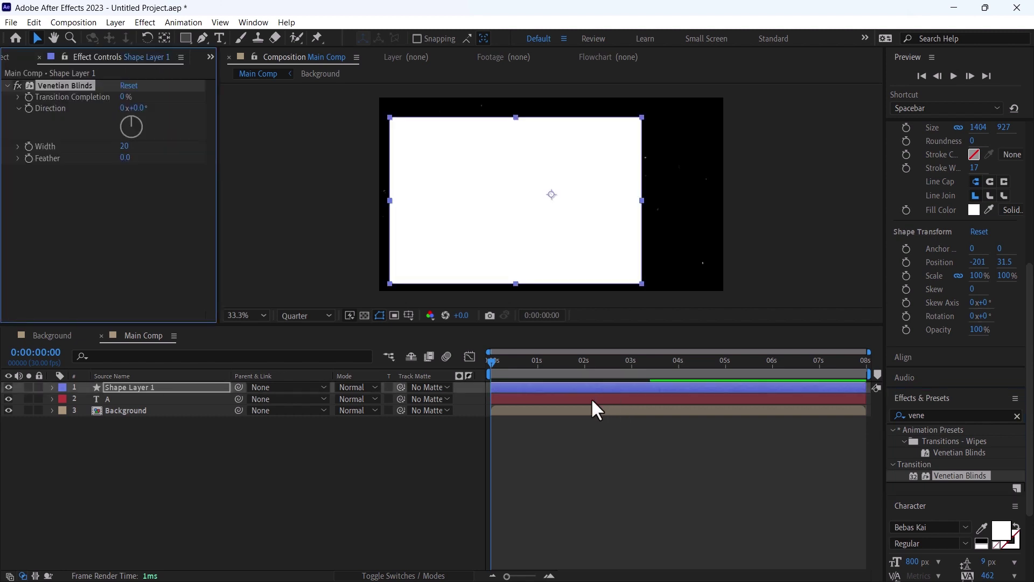
click(128, 97)
text(15)
key(Return)
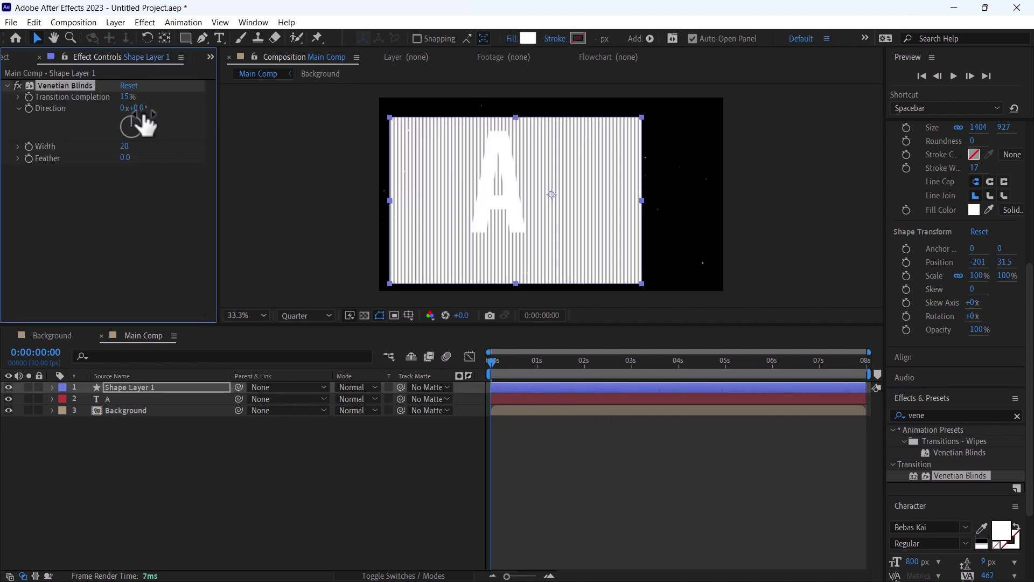
Set the Venetian Blinds direction to 45° and its width to 80.
click(139, 109)
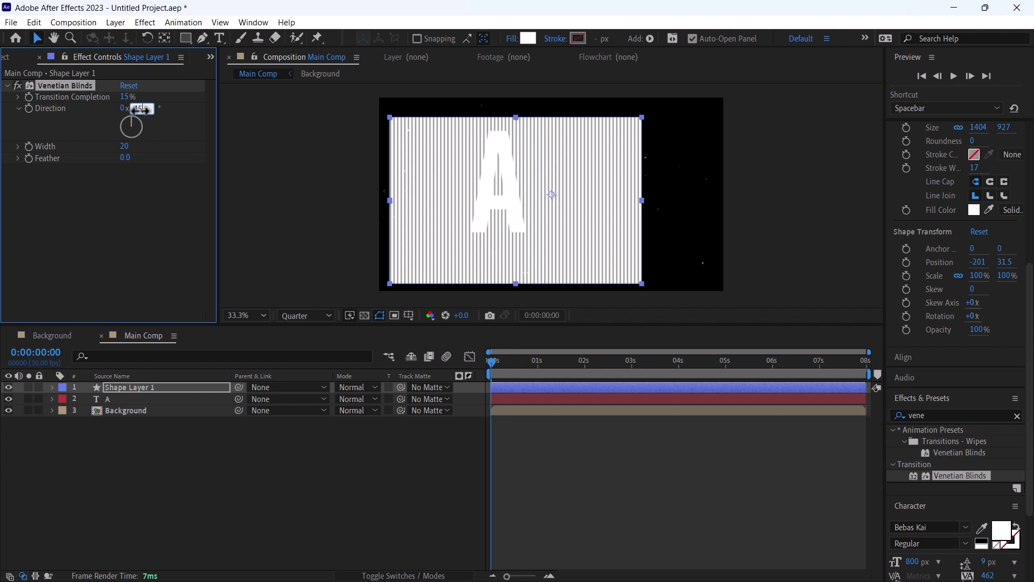
text(45)
key(Return)
click(125, 146)
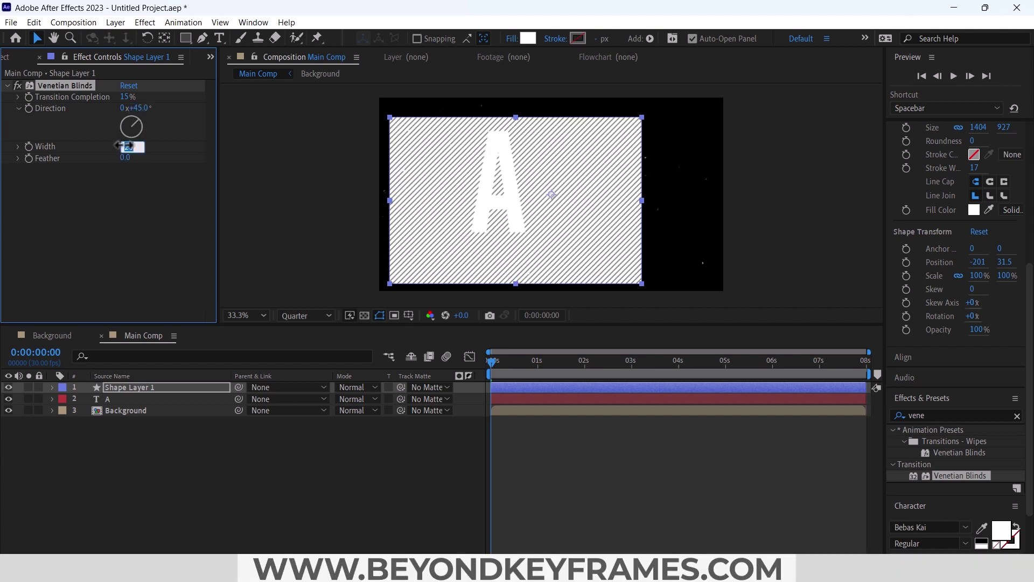
text(80)
key(Return)
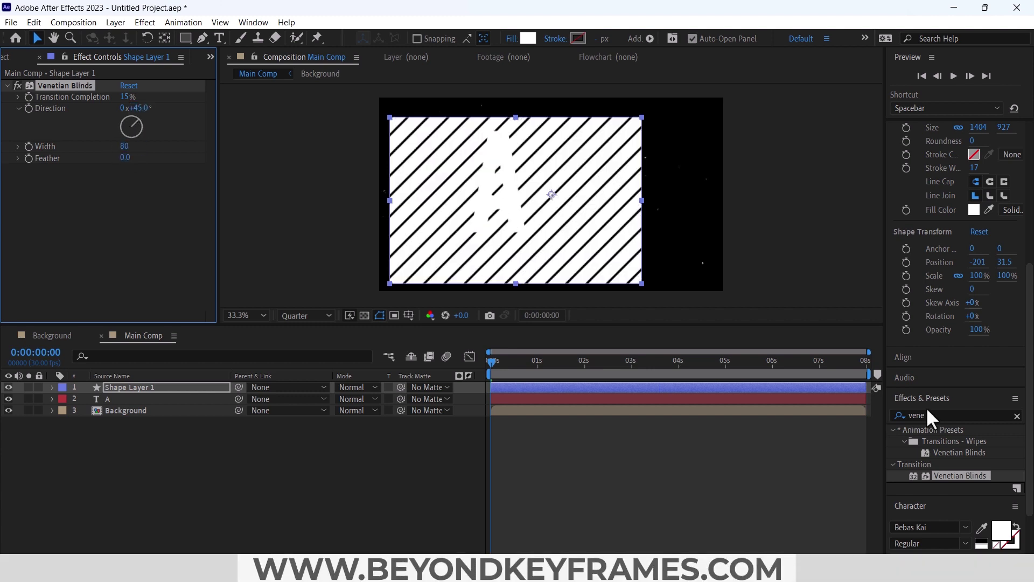
Find the Turbulent Displace effect and apply it to the rectangle shape layer.
click(926, 415)
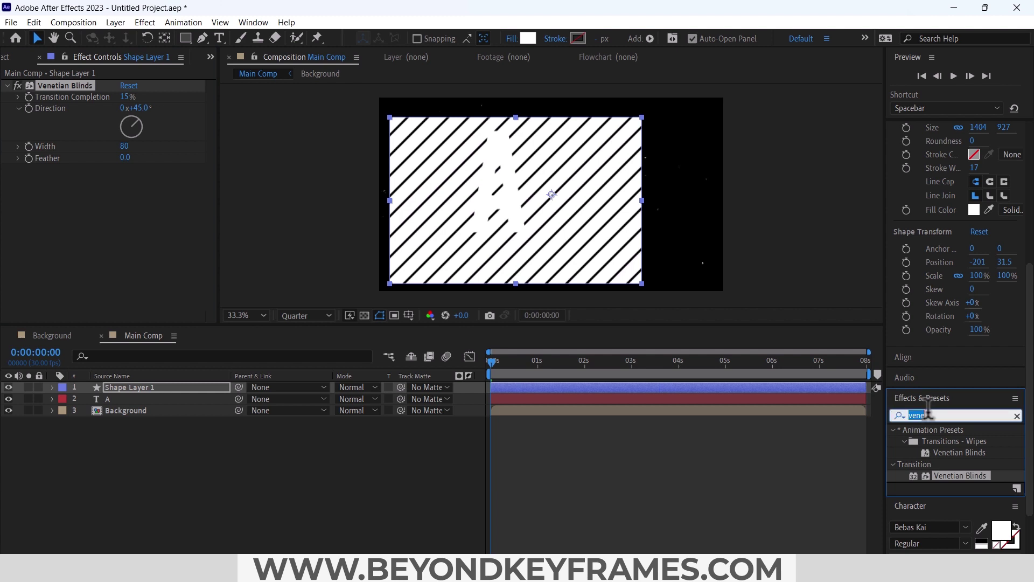
text(turb)
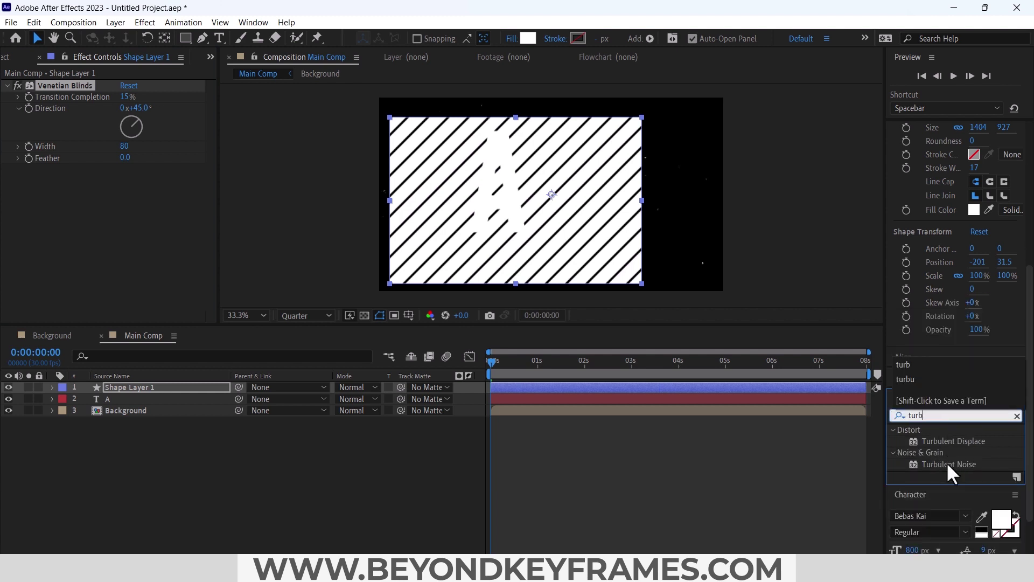
drag(952, 441, 546, 386)
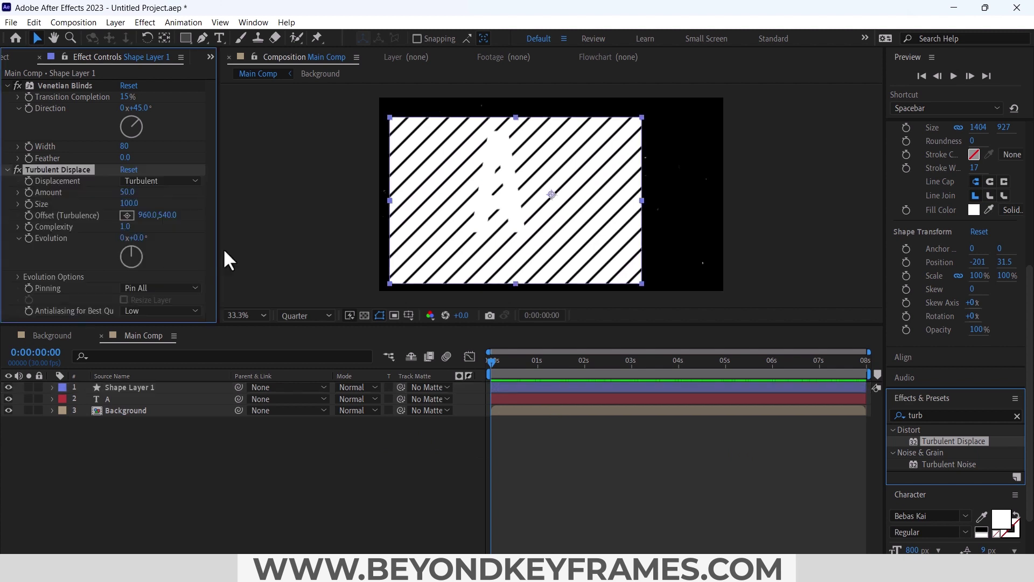
Set the Turbulent Displace amount to -350 and its size to 70.
click(129, 192)
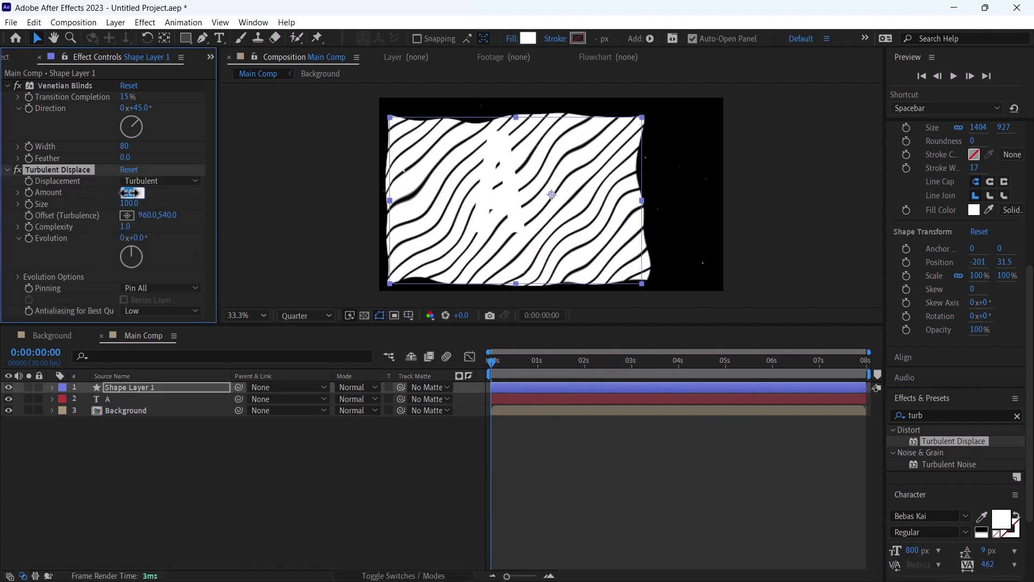
text(-350)
key(Return)
click(129, 203)
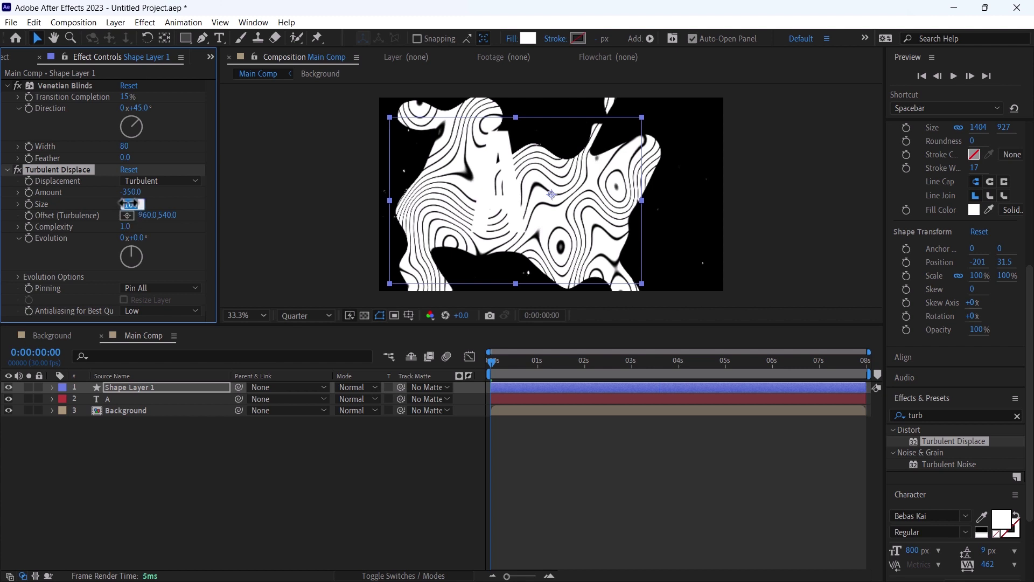
text(70)
key(Return)
Add an expression that multiplies time to the Random Seed in the Turbulent Displace evolution options.
click(18, 277)
scroll(32, 278, down, 1)
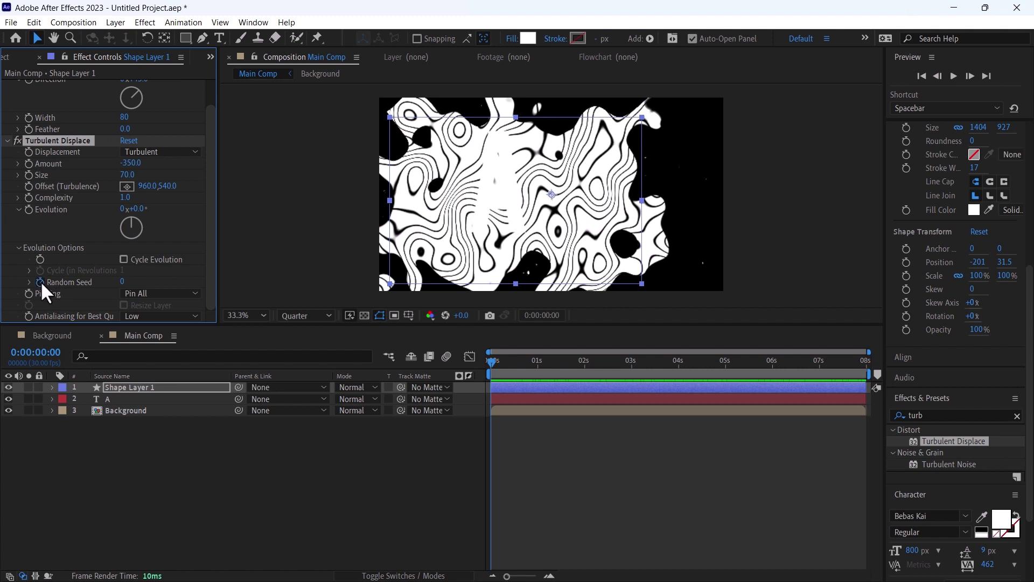
alt+click(40, 281)
text(time*10)
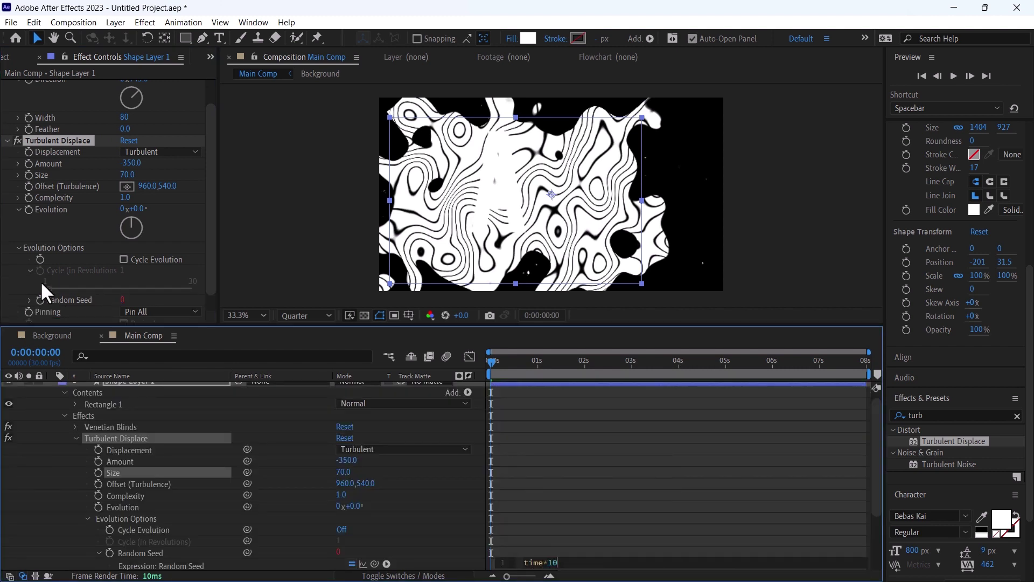
click(520, 448)
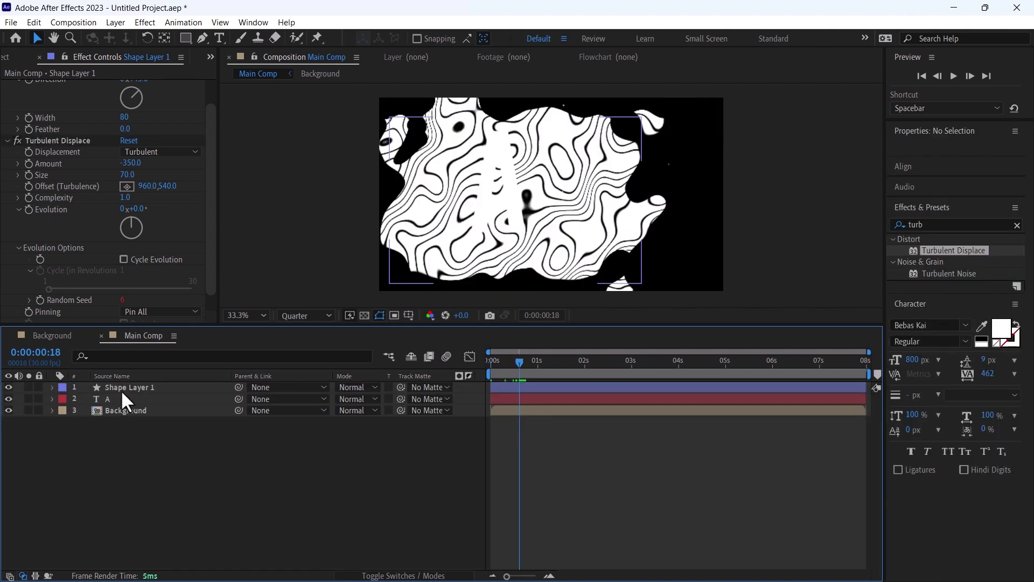
Move the shape layer below the A text layer and use A as its luma track matte.
click(121, 387)
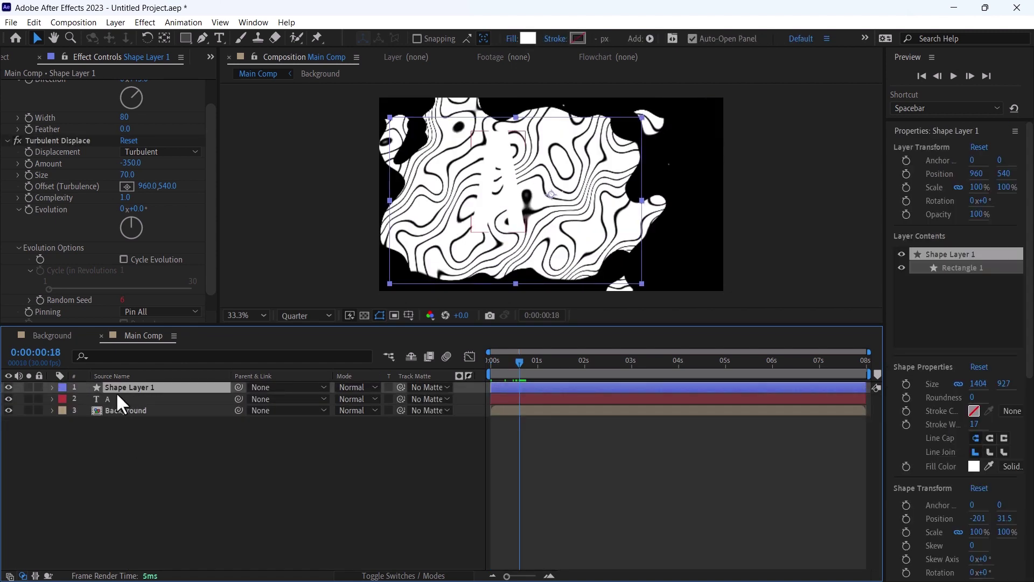
drag(119, 385, 121, 401)
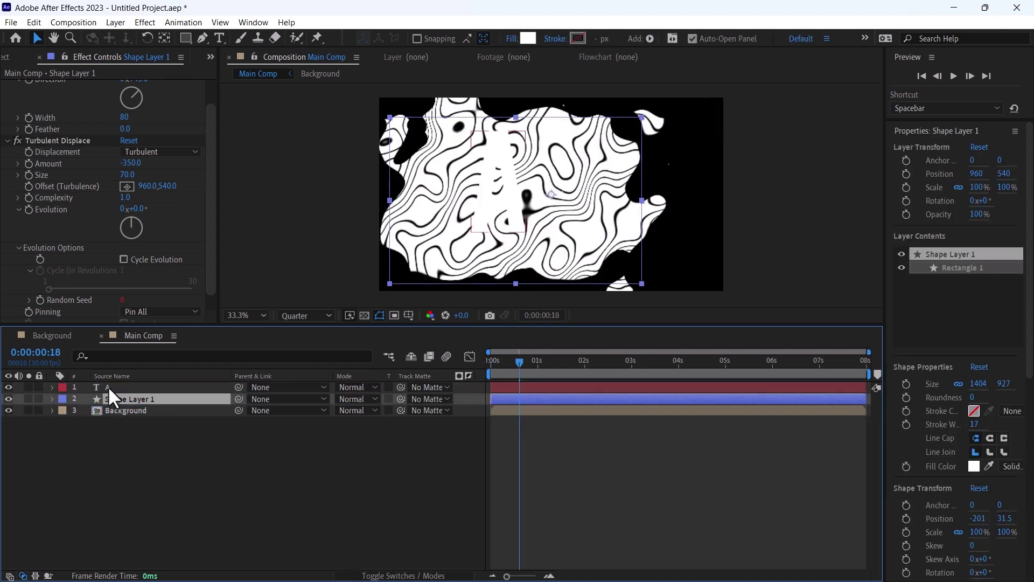
click(108, 385)
click(134, 399)
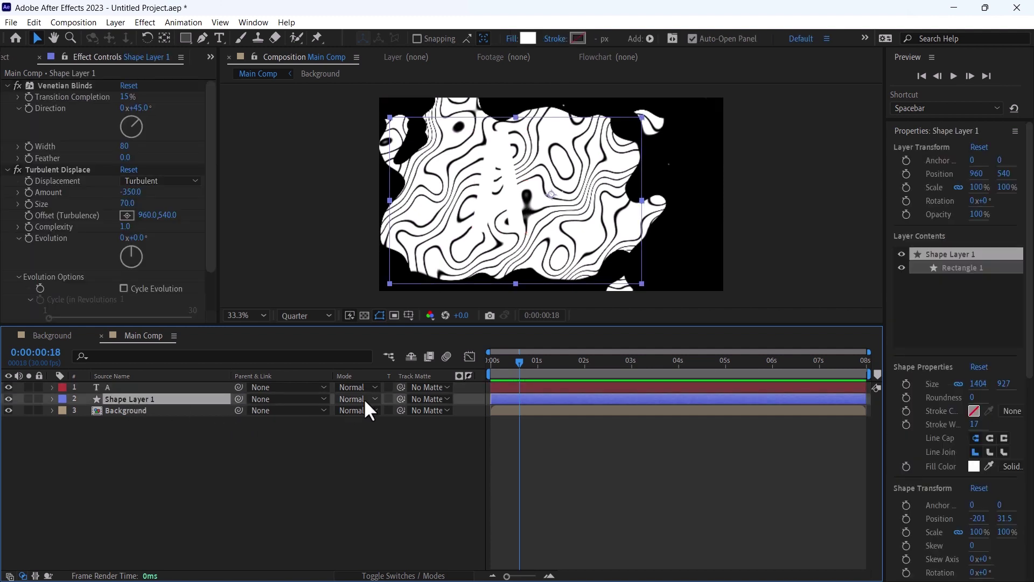
drag(401, 399, 128, 386)
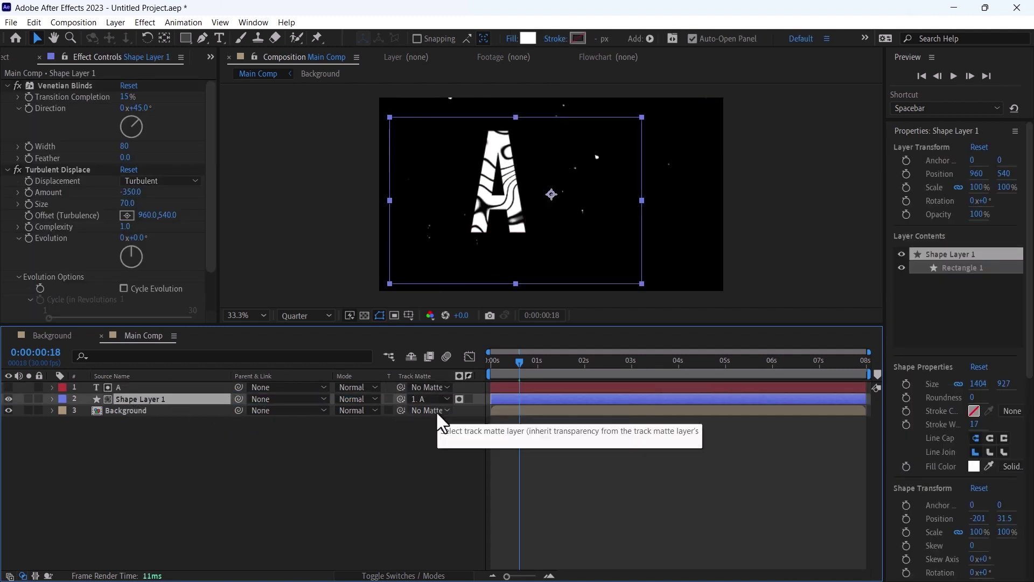
click(459, 399)
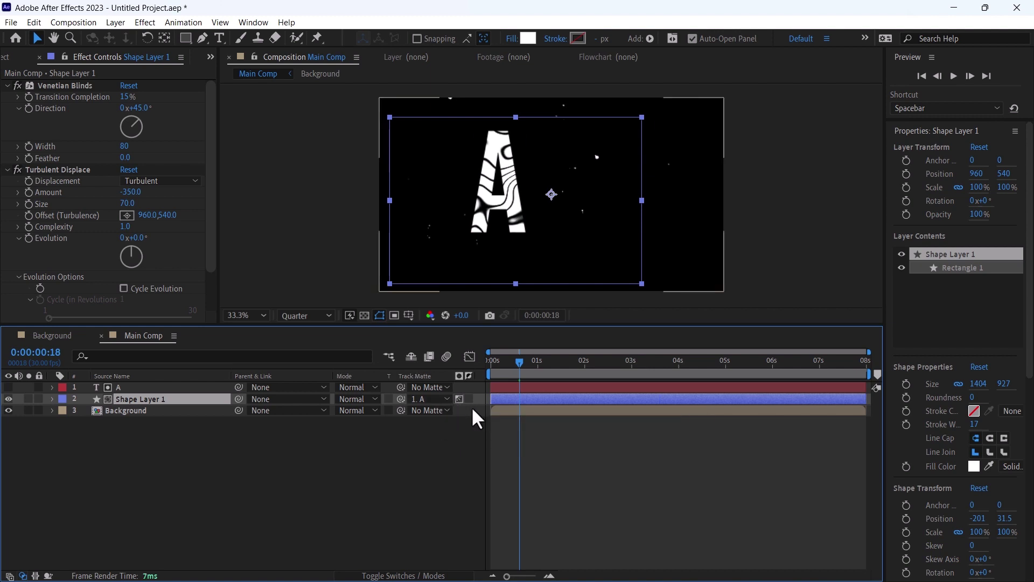
Scrub through the animated pattern and parent the shape layer to the A text layer.
drag(498, 364, 566, 364)
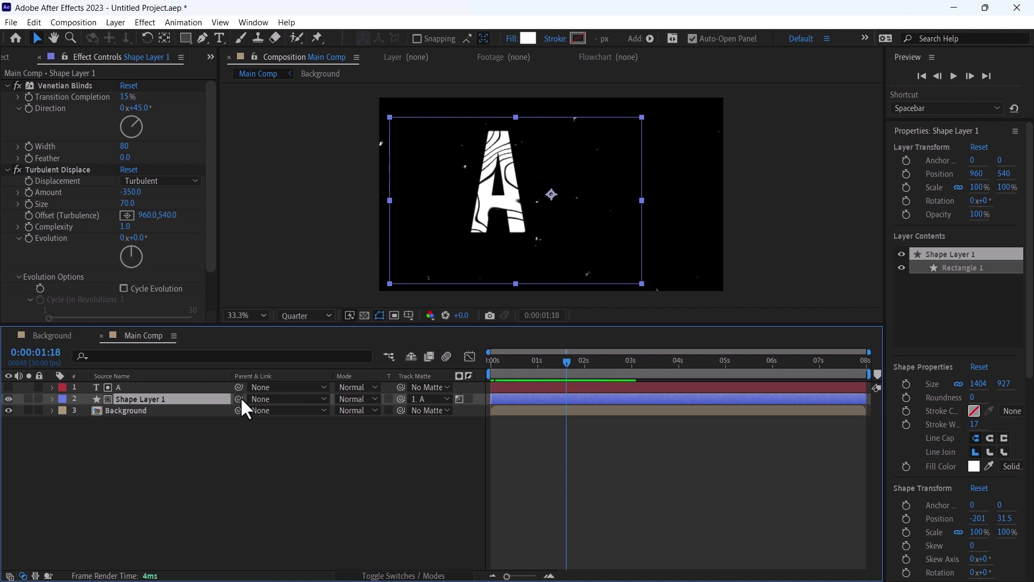
drag(239, 399, 176, 385)
click(176, 384)
Move the letter A to about position 225, 966 and scale it to 150%.
drag(489, 202, 437, 240)
key(s)
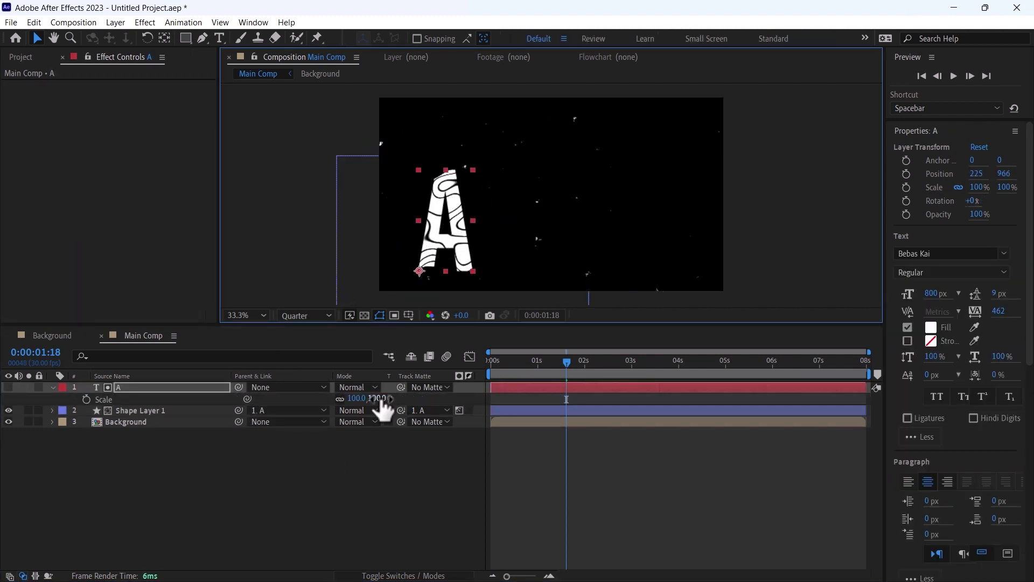
drag(377, 398, 410, 396)
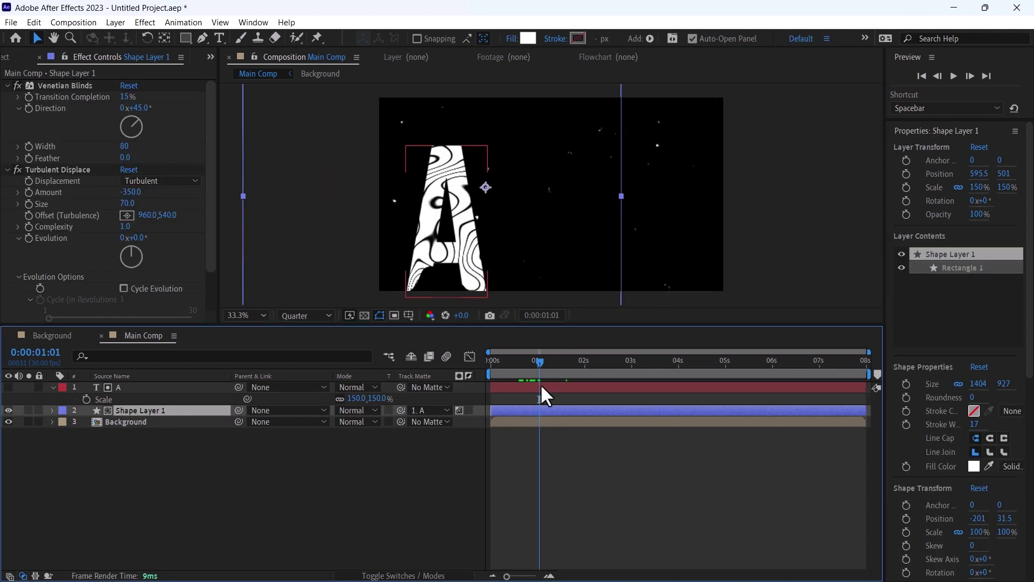
Duplicate the A text layer and its shape layer, and place the copied shape layer directly below the copied text.
ctrl+click(542, 387)
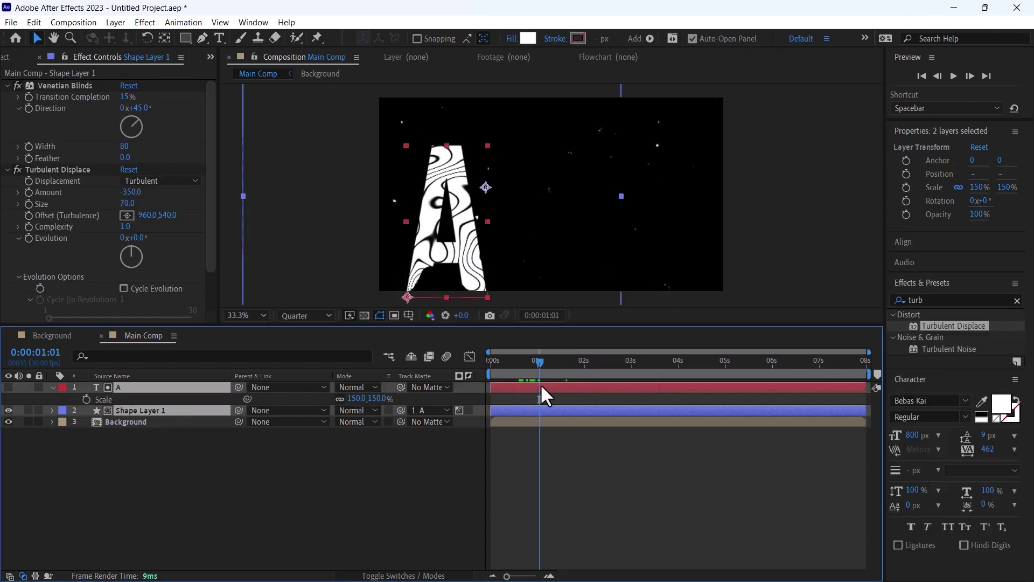
key(ctrl+d)
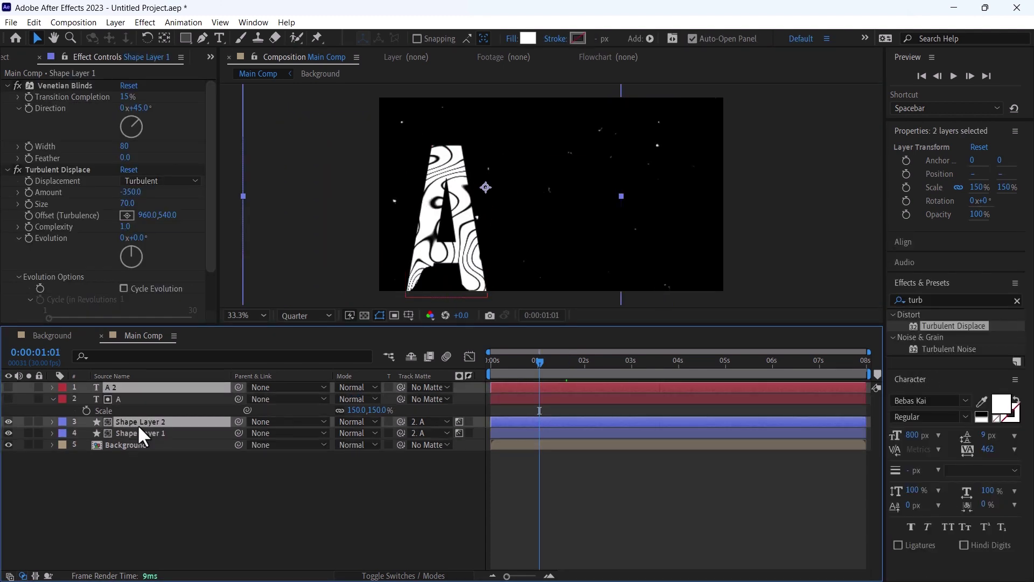
drag(127, 421, 124, 396)
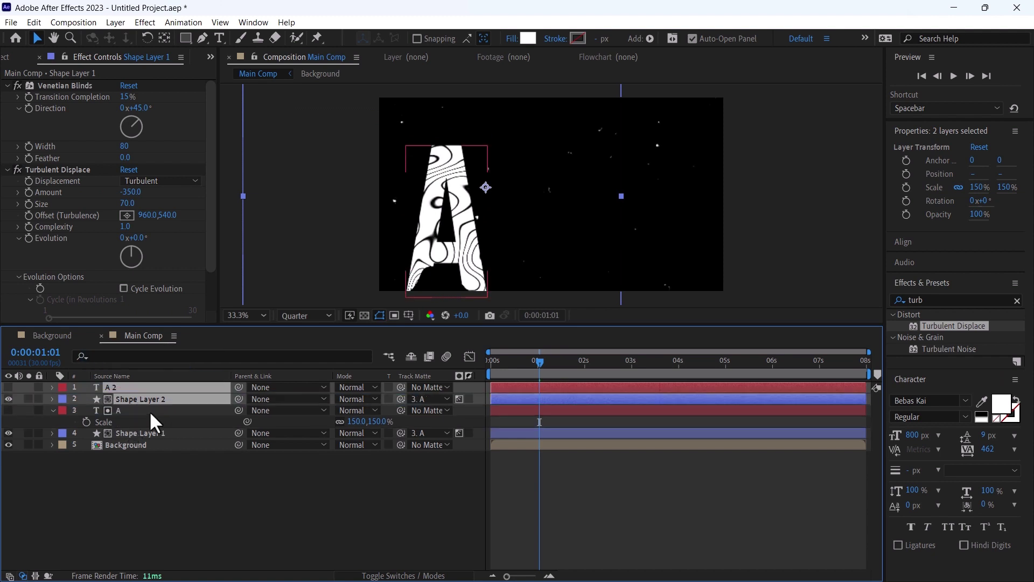
Clear the track matte from Shape Layer 2, then show the copied A text layer and change its letter to W.
click(127, 398)
drag(400, 399, 269, 396)
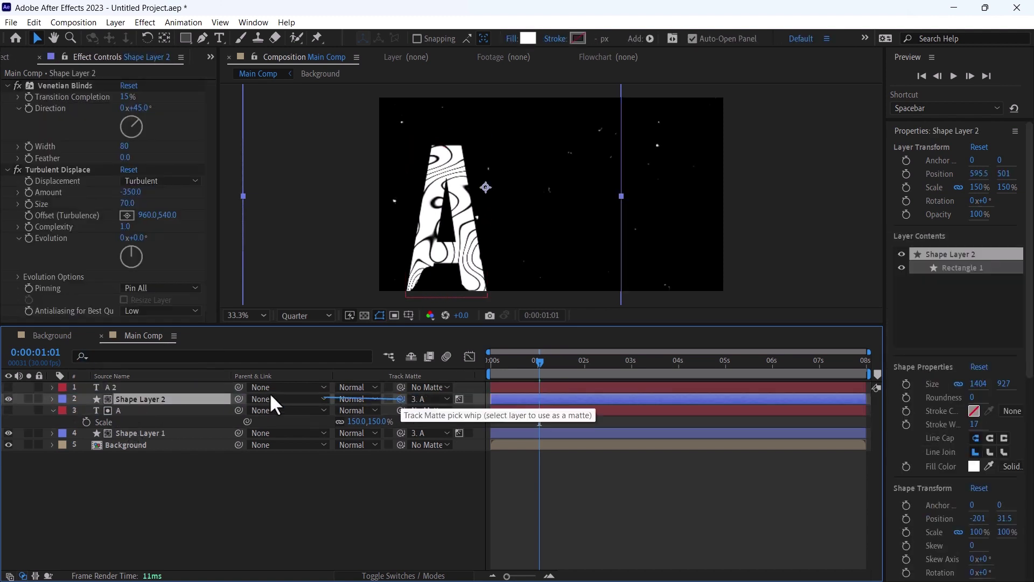
click(134, 387)
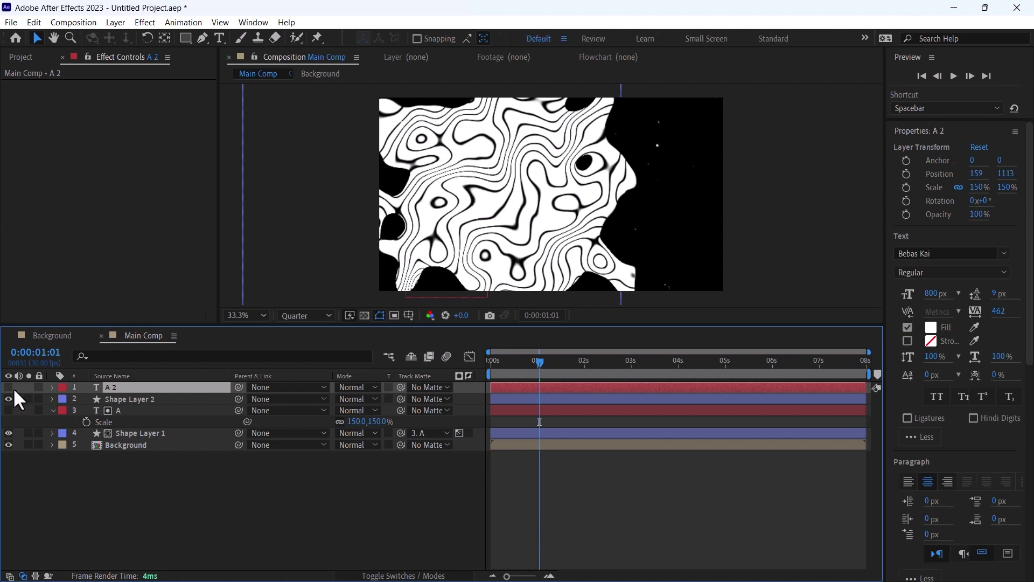
click(8, 386)
double_click(118, 388)
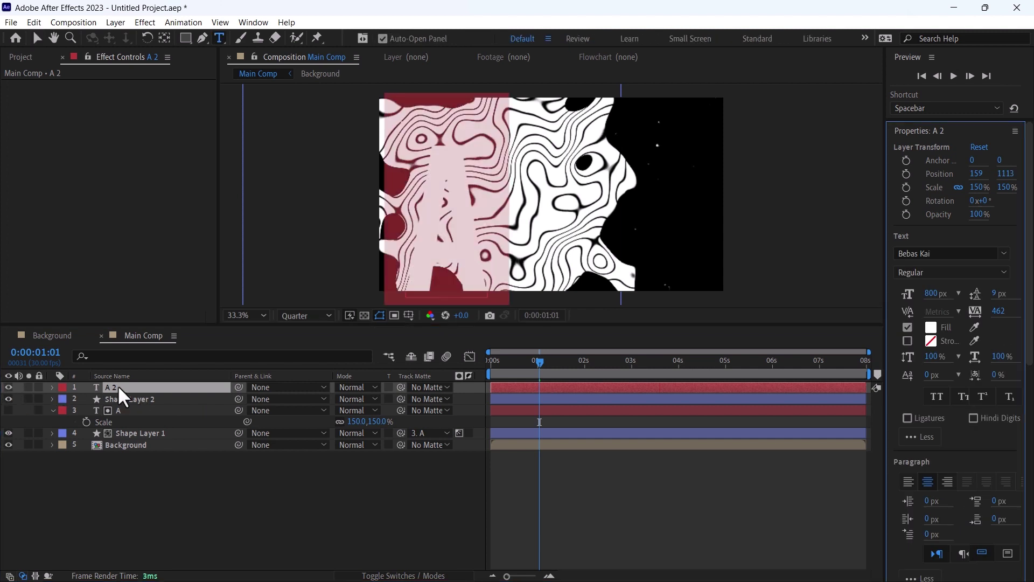
text(W)
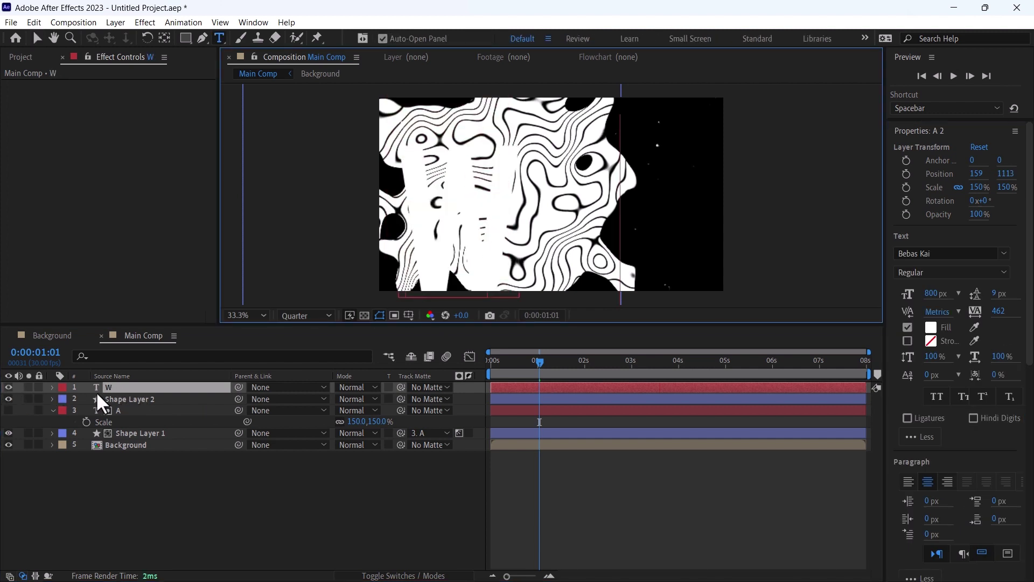
Use the W text layer as Shape Layer 2's track matte and invert the matte.
click(115, 399)
drag(400, 398, 168, 389)
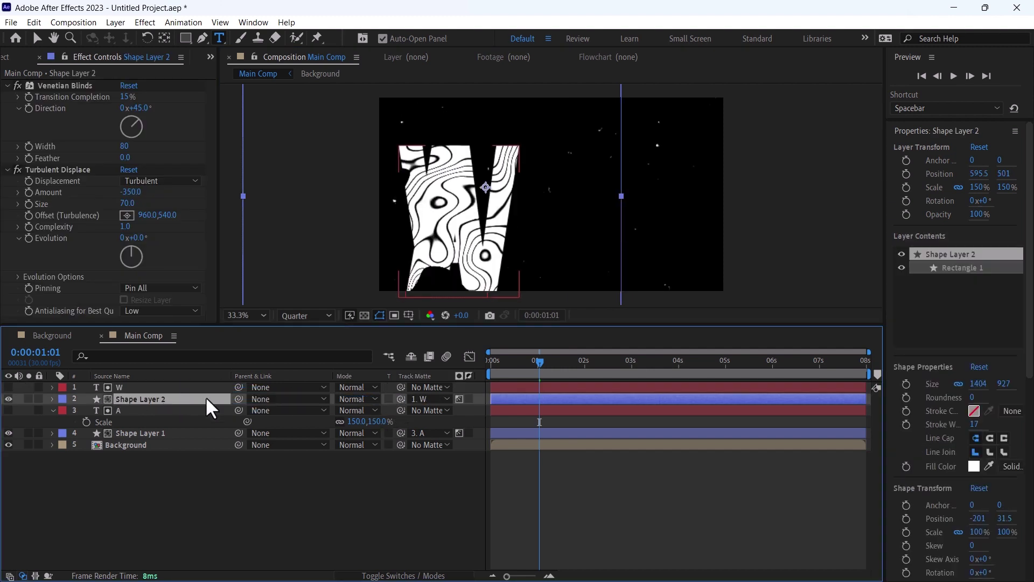
click(467, 399)
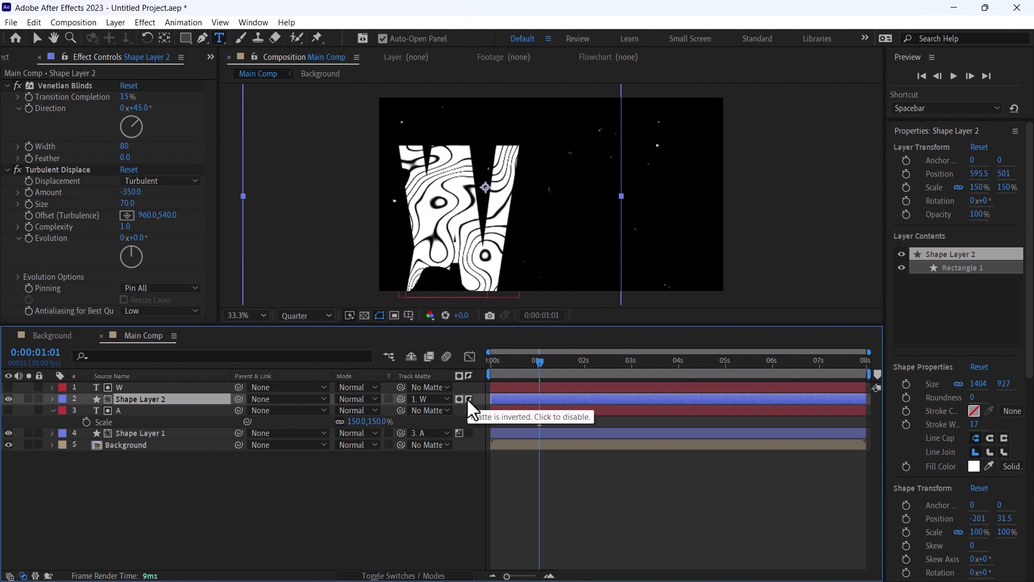
Move the W and Shape Layer 2 together to the right of the A, then shift Shape Layer 2 alone farther right.
ctrl+click(121, 386)
key(v)
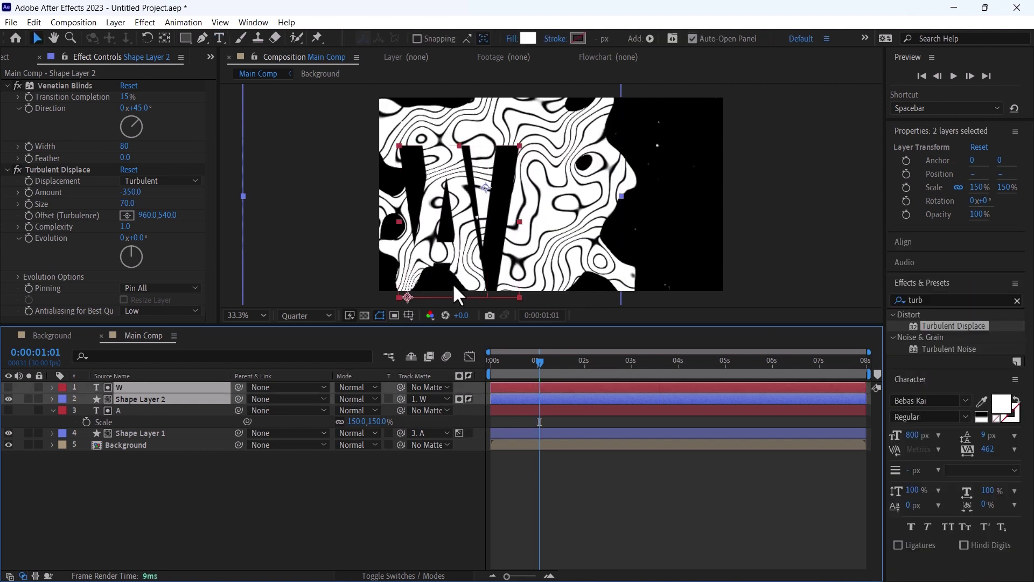
drag(454, 291, 614, 250)
click(151, 411)
click(186, 399)
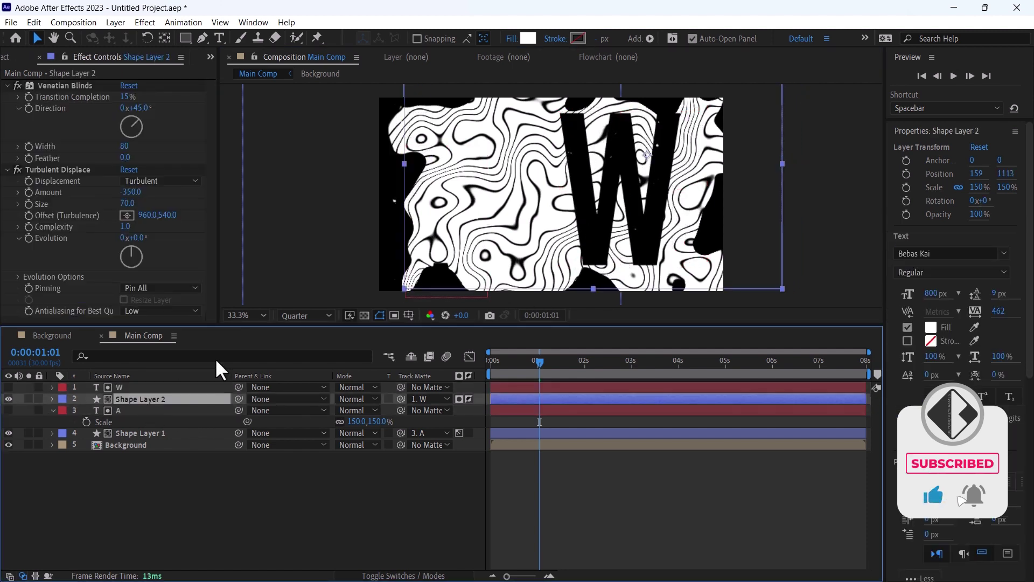
drag(721, 263, 842, 249)
click(622, 503)
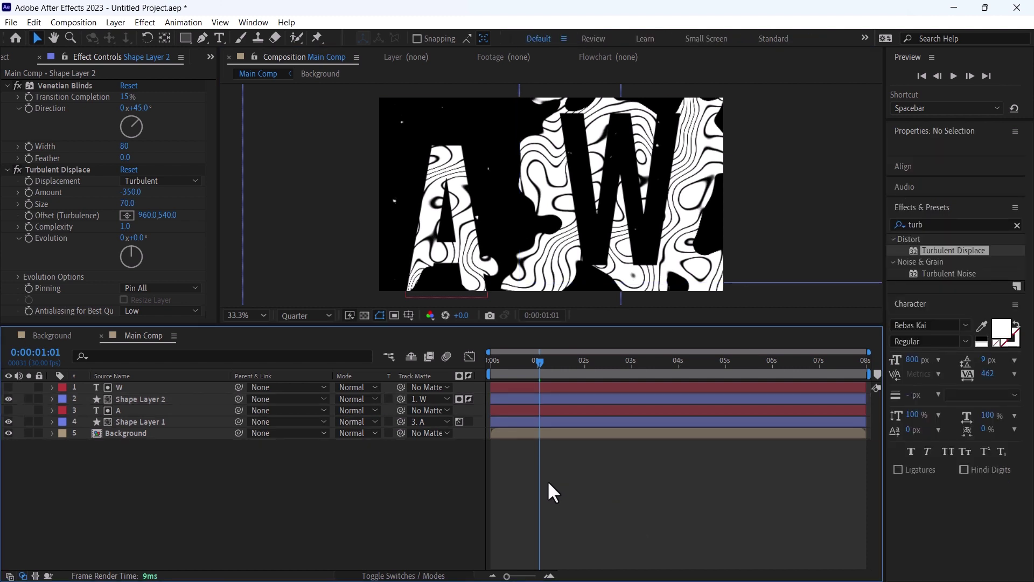
Trim the A text layer and Shape Layer 1 so both start at 0:00:00:29.
key(ctrl+0)
click(534, 361)
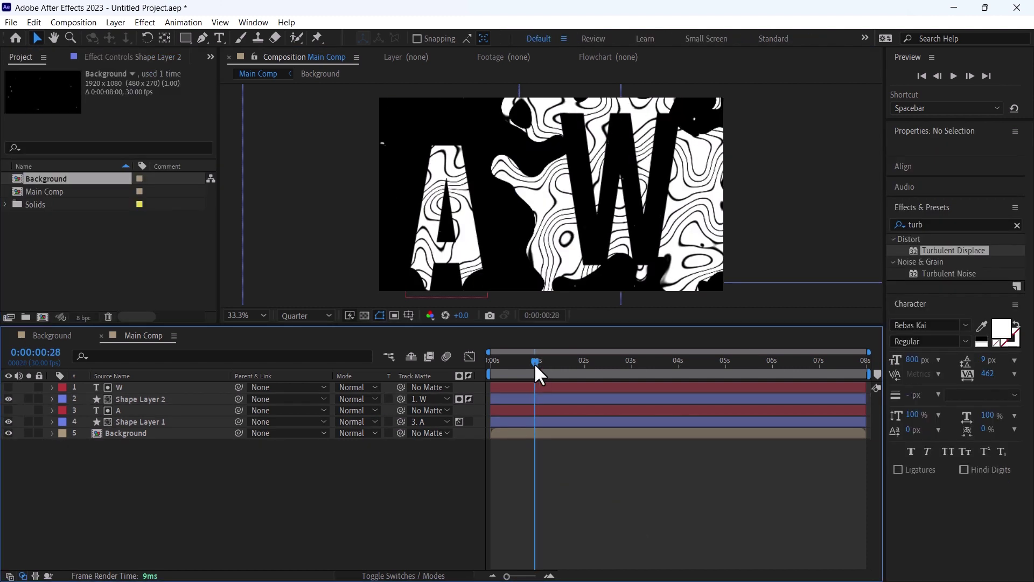
drag(532, 368, 536, 368)
click(514, 422)
ctrl+click(510, 411)
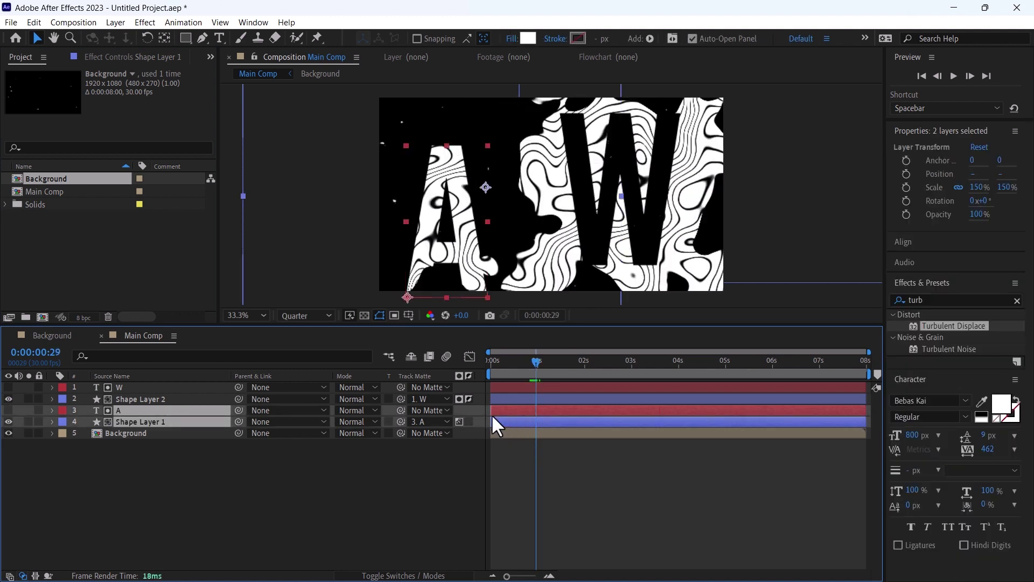
drag(491, 414, 525, 414)
Start the W text and Shape Layer 2 at 0:00:01:20, and end the A text and Shape Layer 1 there.
drag(551, 363, 569, 364)
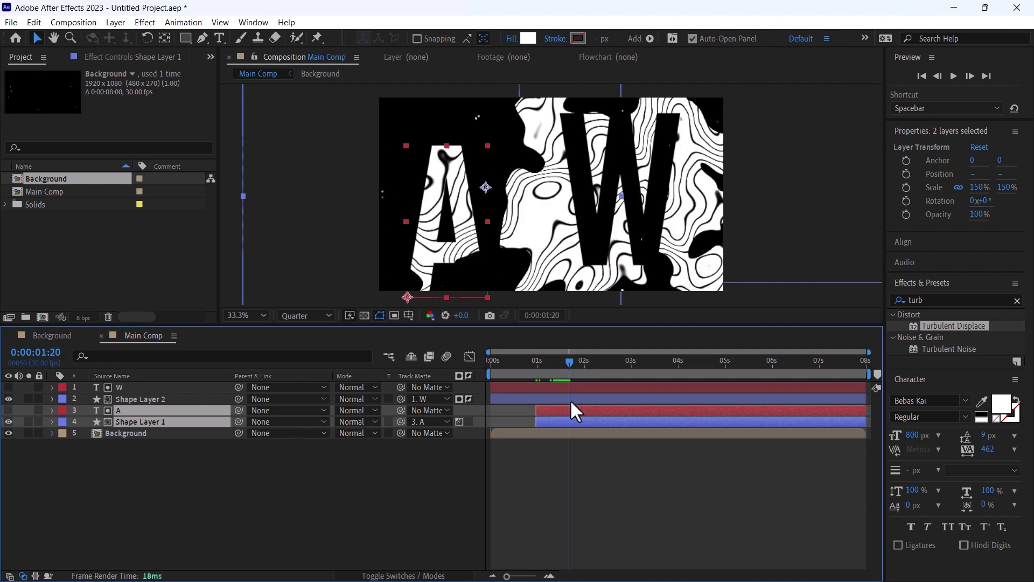
click(535, 398)
ctrl+click(525, 387)
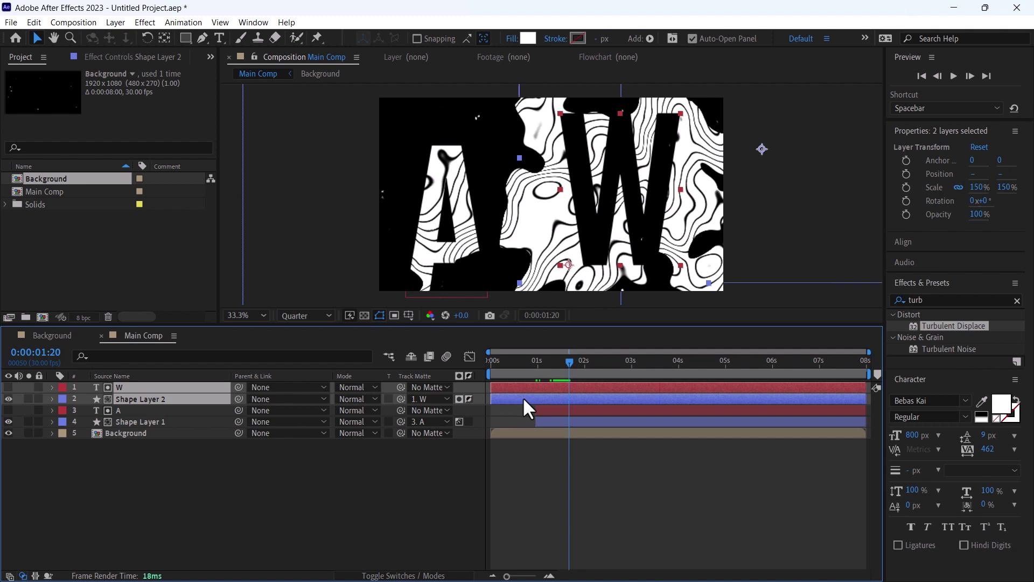
click(583, 420)
ctrl+click(581, 411)
key(alt+bracketright)
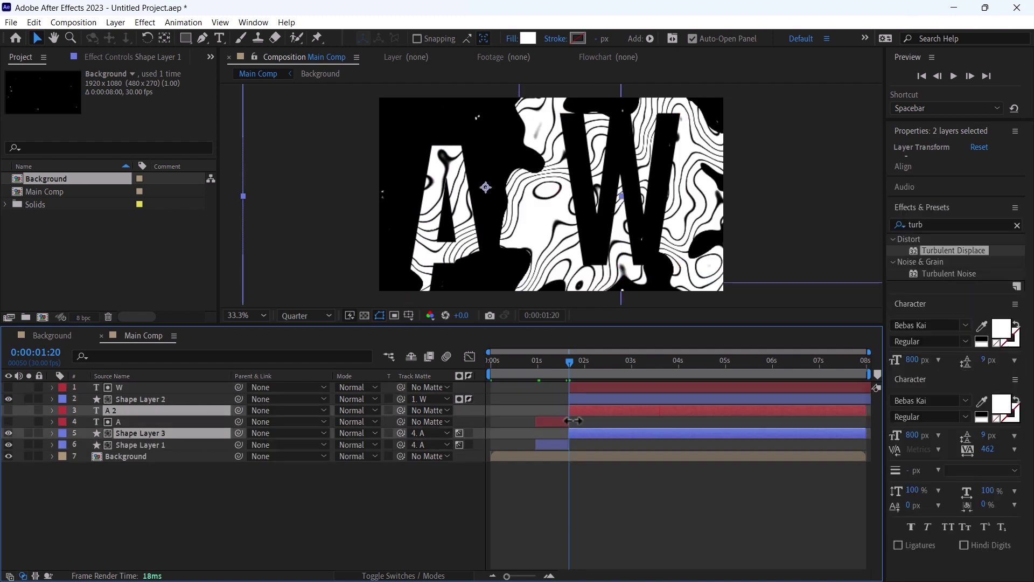
Preview the switch from the A to the W, starting from about 0:00:00:21.
click(593, 469)
drag(567, 370, 526, 374)
key(space)
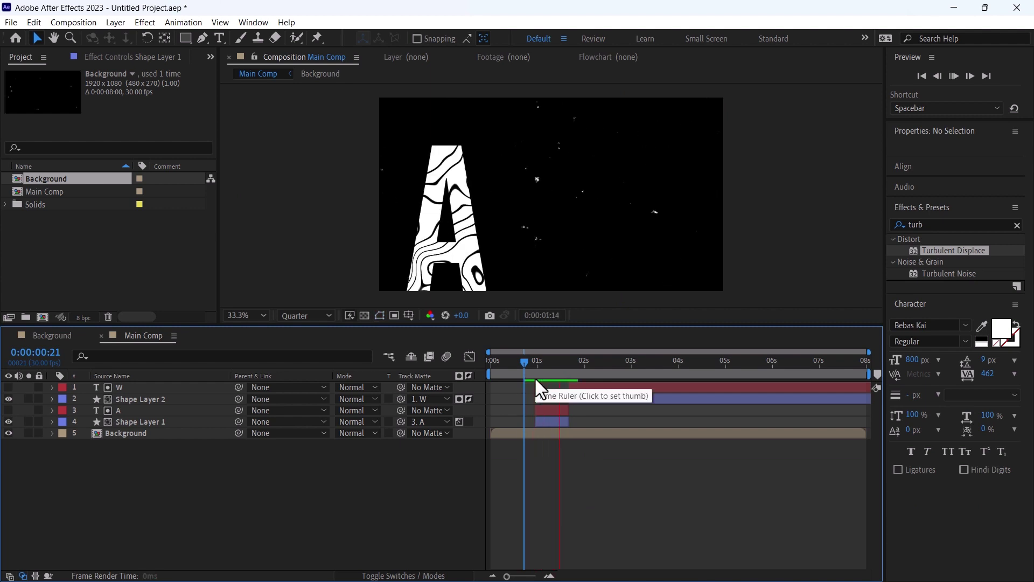
Create a composition named Text Layer 1 at 1500 x 500 px, 30 fps, lasting 8 seconds.
click(73, 22)
click(88, 38)
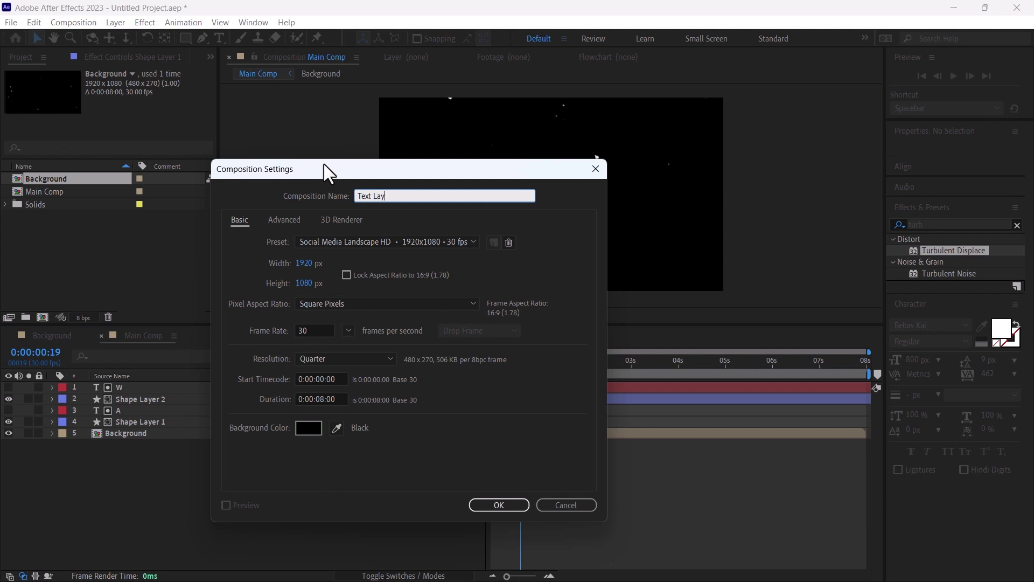
click(304, 263)
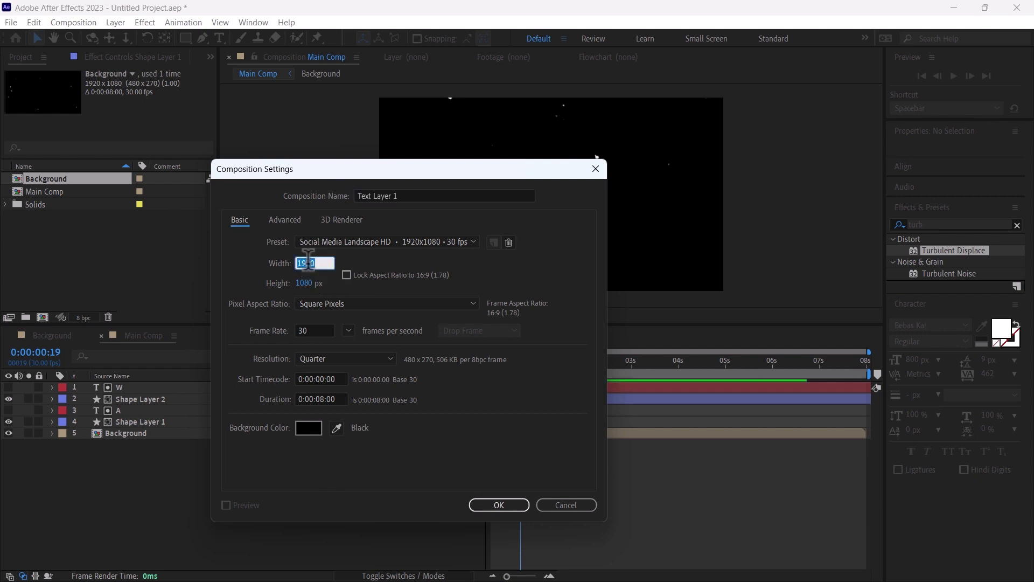
text(1000)
key(Tab)
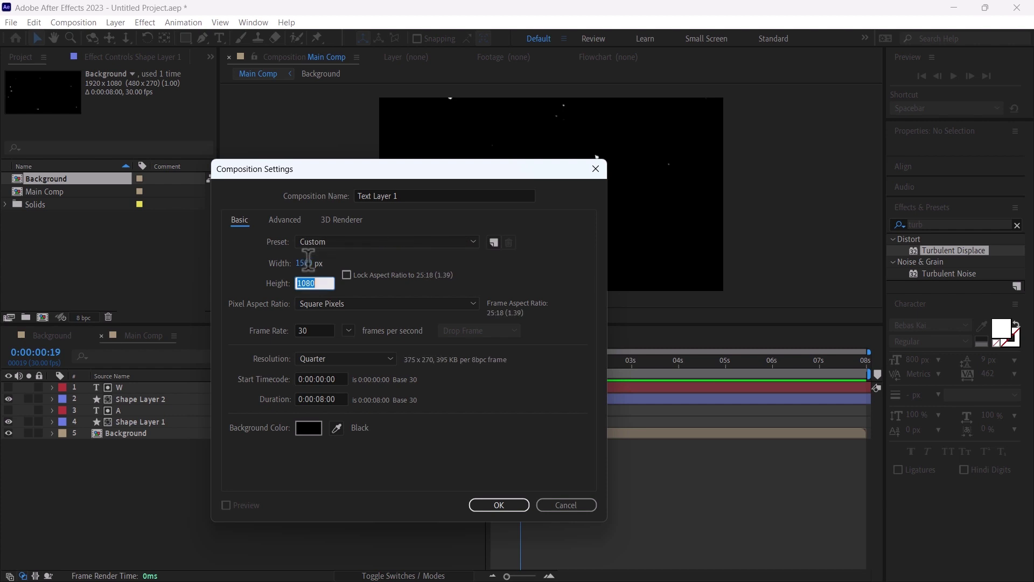
text(1000)
key(Return)
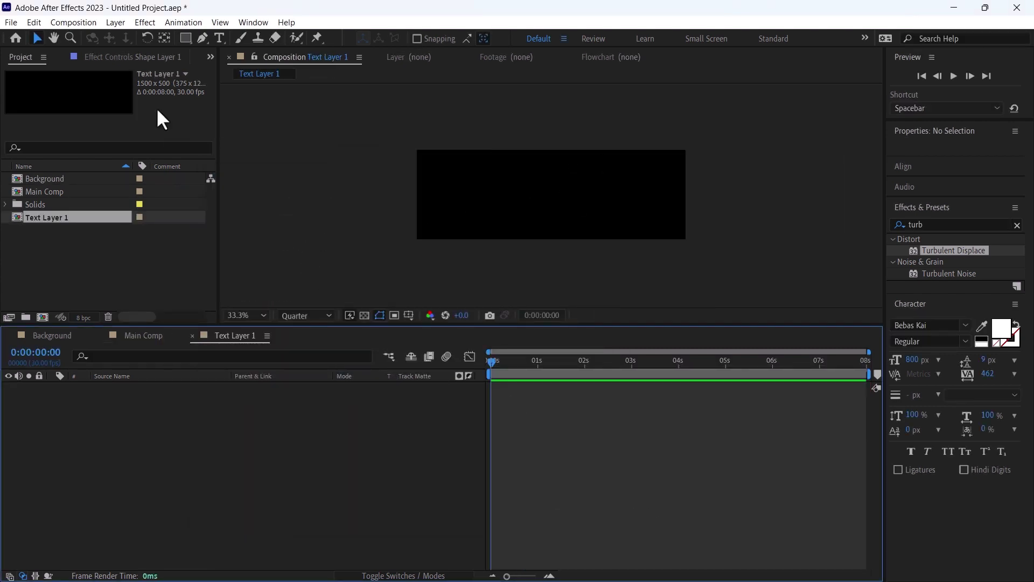
Draw a white rectangle about 1311 x 249 px and centre it in the Text Layer 1 composition.
drag(182, 41, 245, 96)
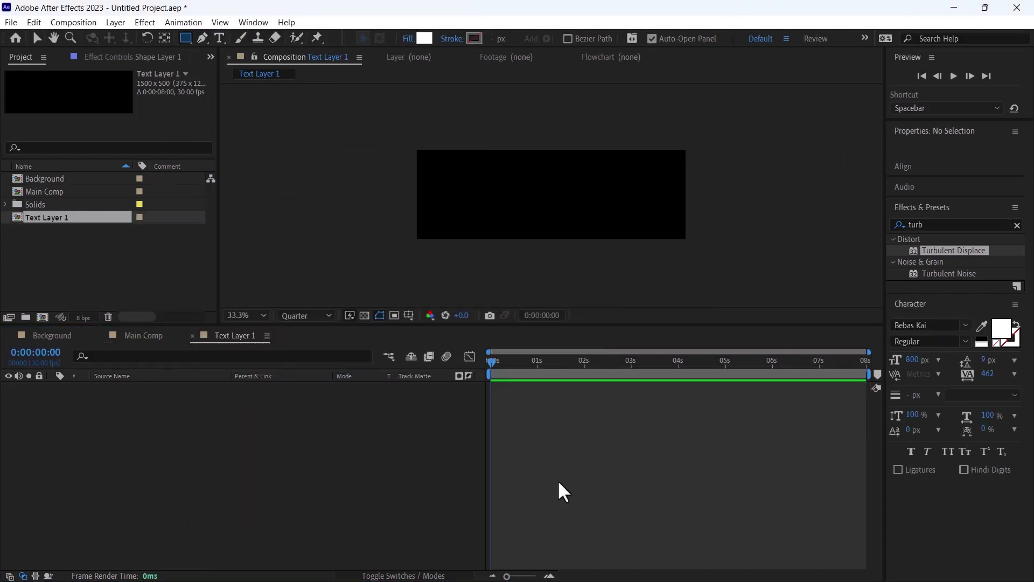
drag(441, 169, 678, 213)
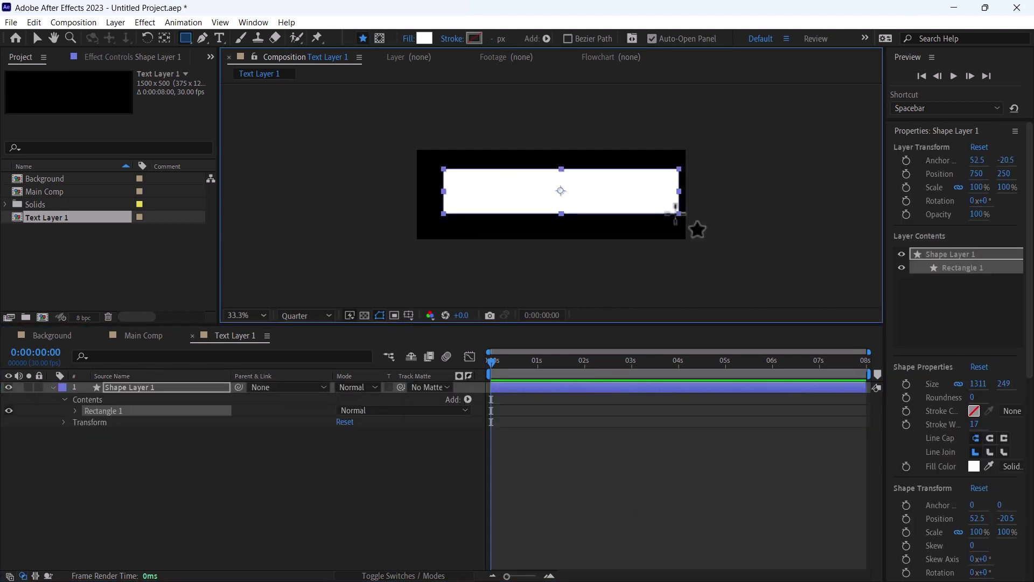
key(v)
Give the rectangle a solid white 17 px stroke and a black (000000) fill.
click(554, 39)
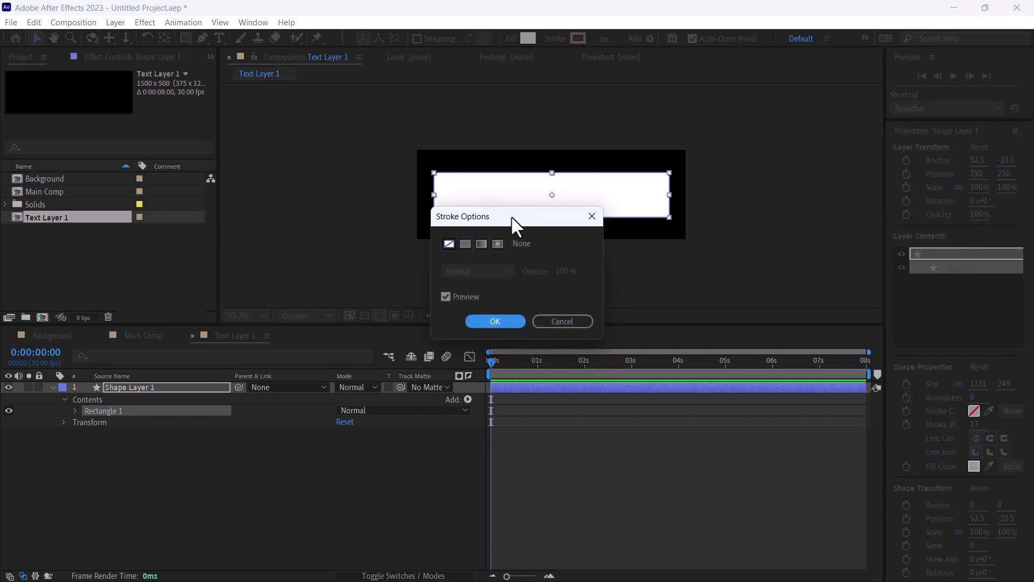
click(469, 244)
click(495, 321)
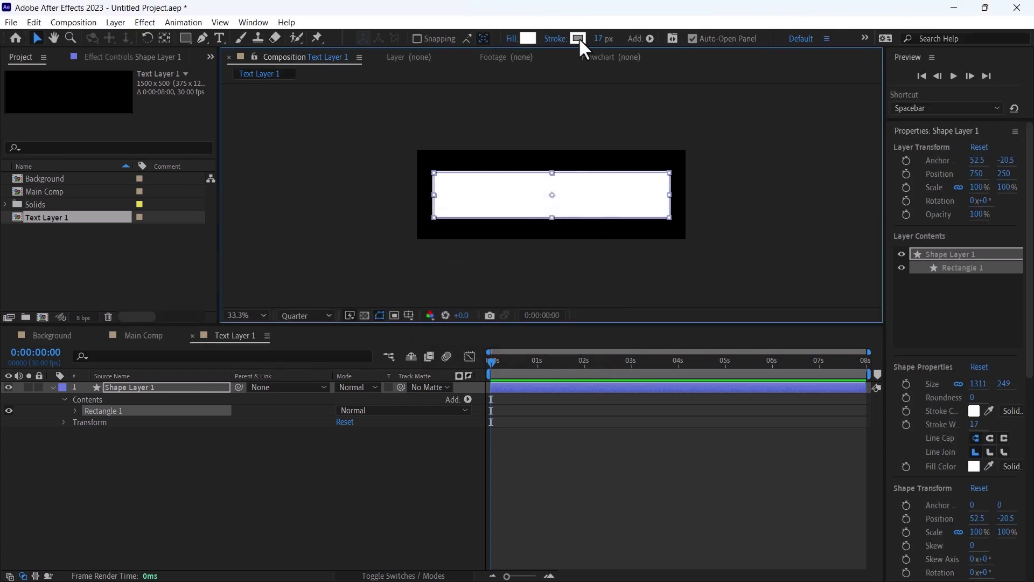
click(527, 38)
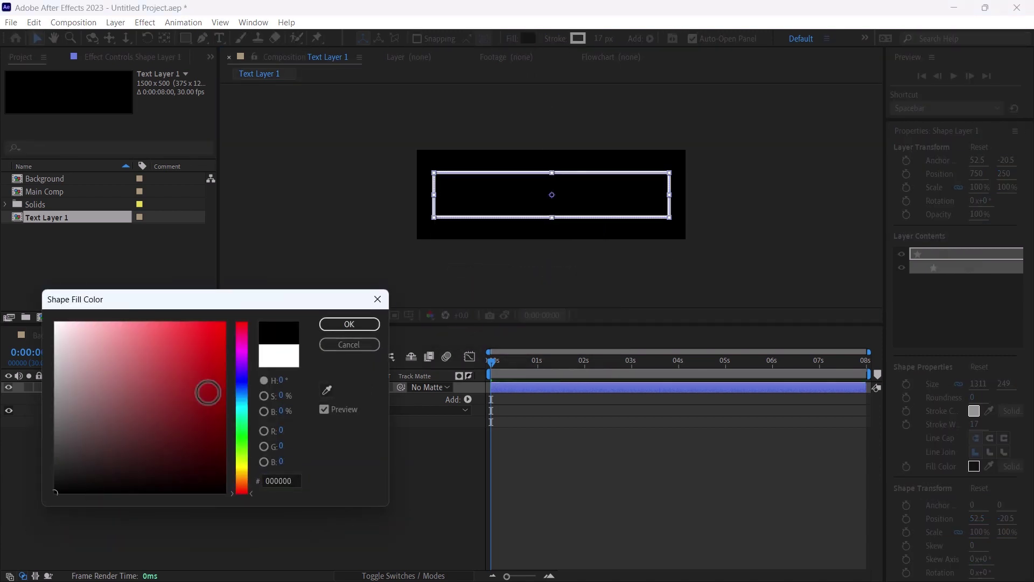
click(325, 330)
click(176, 463)
Add the text ABSTRACT TITLE at 98 px inside the rectangle and centre it at 750, 250.
click(219, 37)
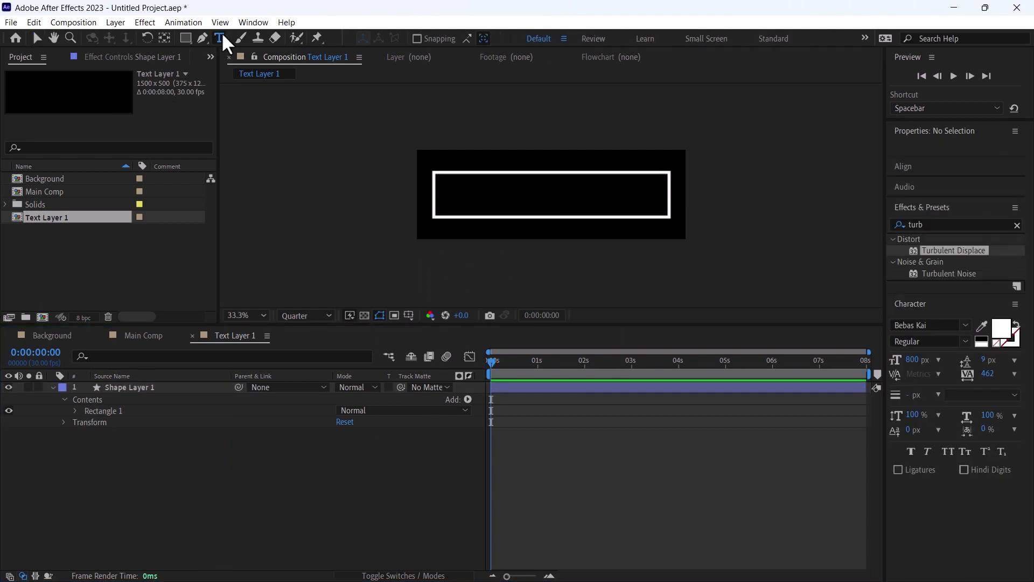
click(470, 208)
text(ADBSTRACT TITLE)
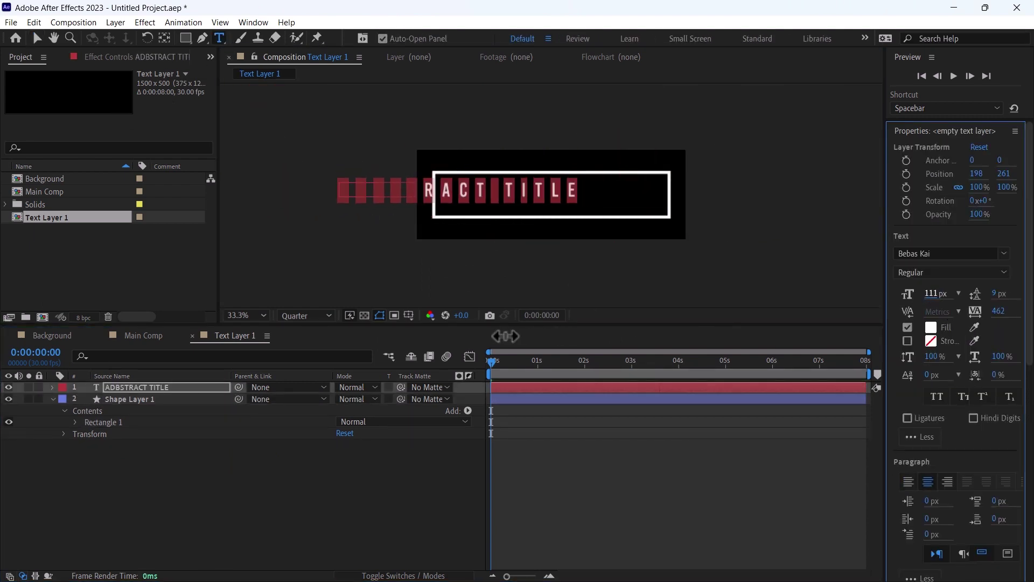
click(479, 199)
key(BackSpace)
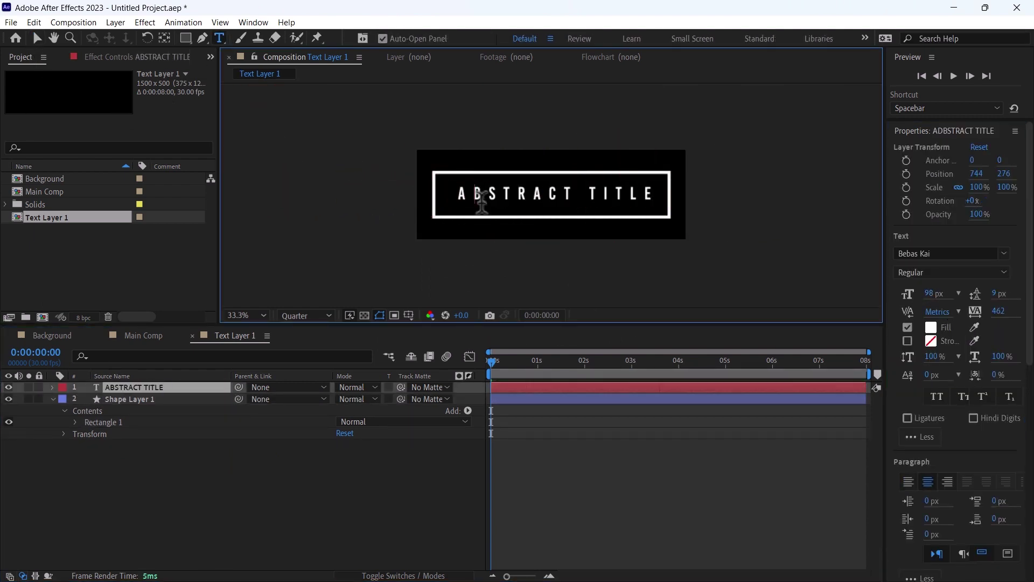
click(176, 382)
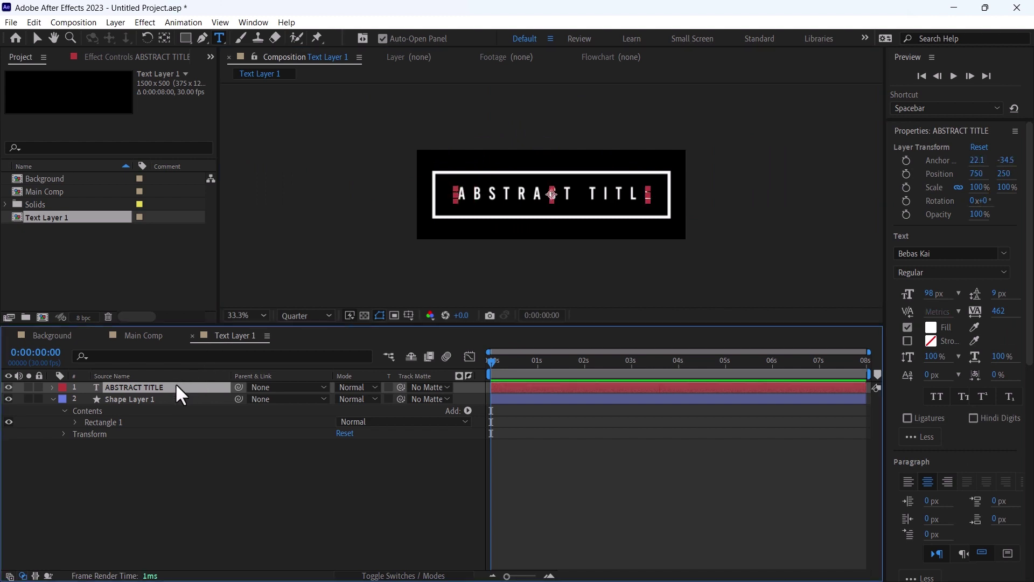
click(675, 498)
Add the Text Layer 1 composition as the top layer of Main Comp, scale it to 74% and rotate it -25°.
click(142, 336)
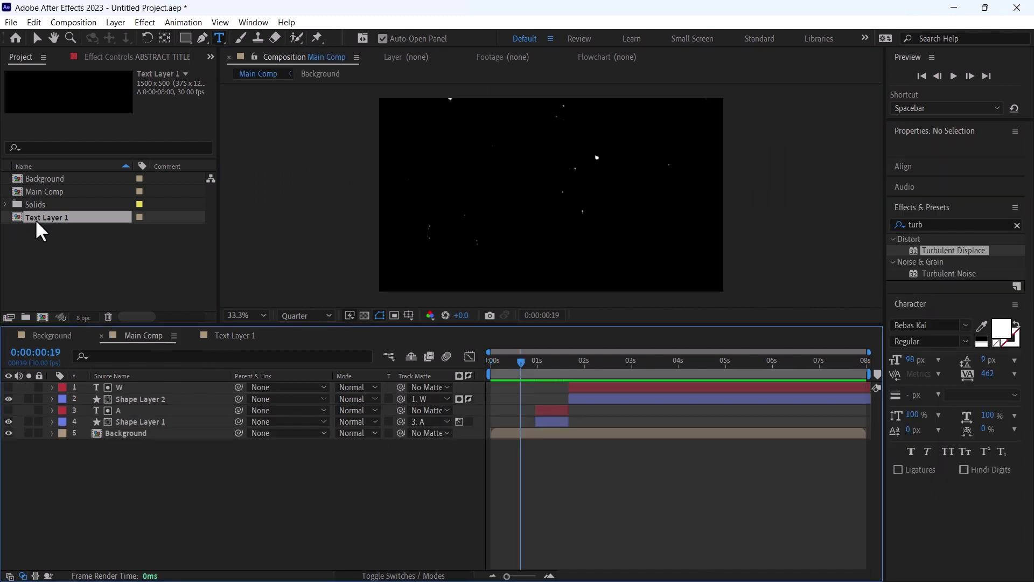
drag(37, 220, 123, 393)
key(s)
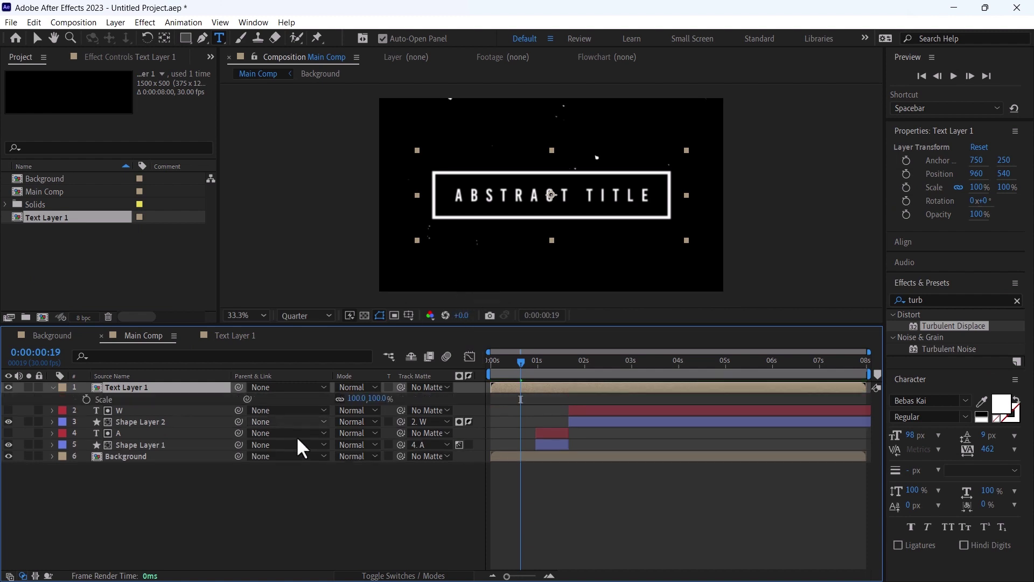
drag(359, 409, 339, 399)
key(r)
Move the boxed title over the letter area to about position 573, 510 and scale it to 58%.
key(v)
drag(512, 218, 443, 213)
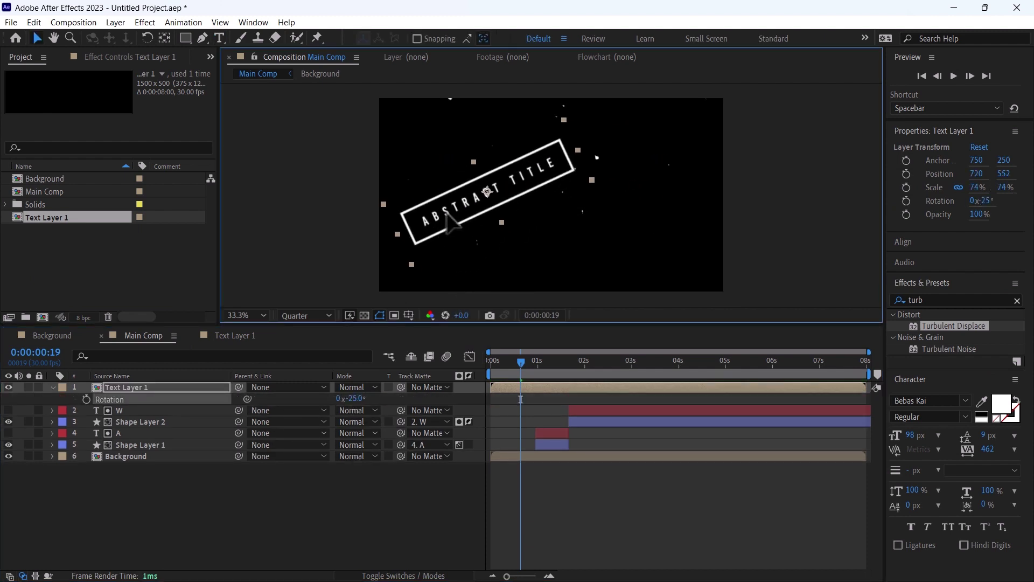
key(s)
drag(364, 399, 355, 399)
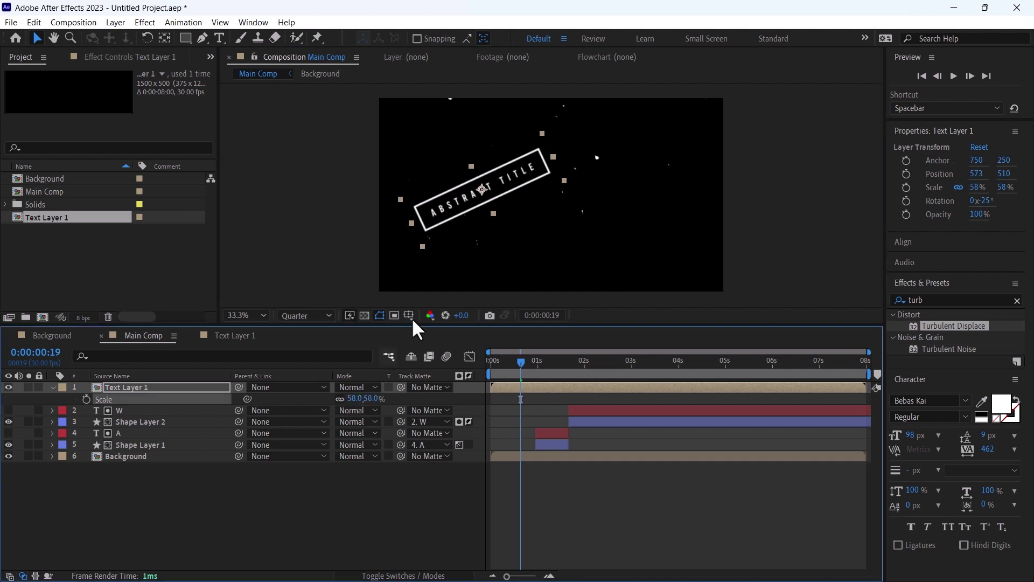
Shift the A, W and their shape layers earlier so the A starts at 0:00:00:15, and add a Text Layer 1 copy starting there.
scroll(541, 411, up, 5)
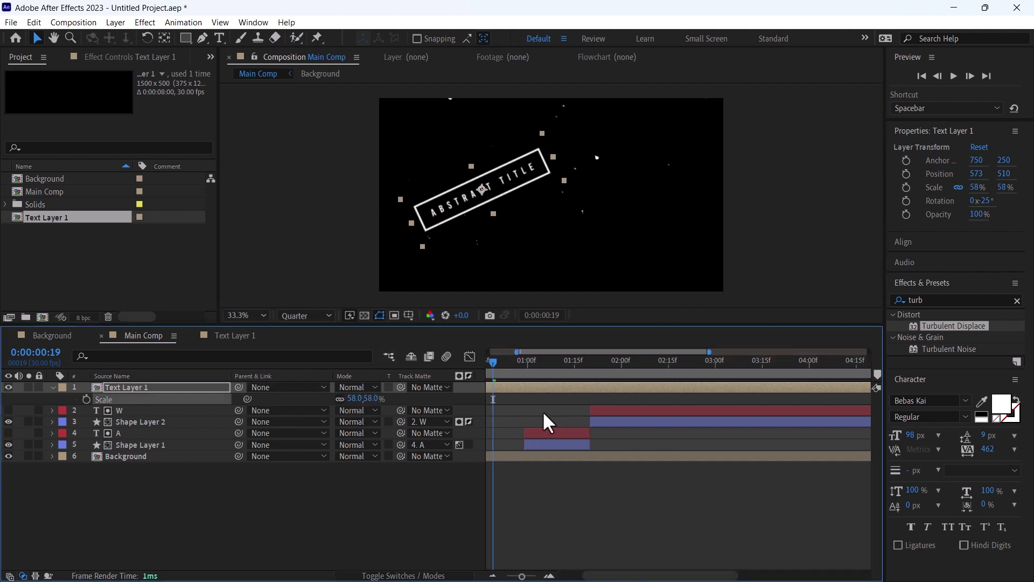
click(547, 441)
shift+click(649, 412)
drag(582, 352, 484, 342)
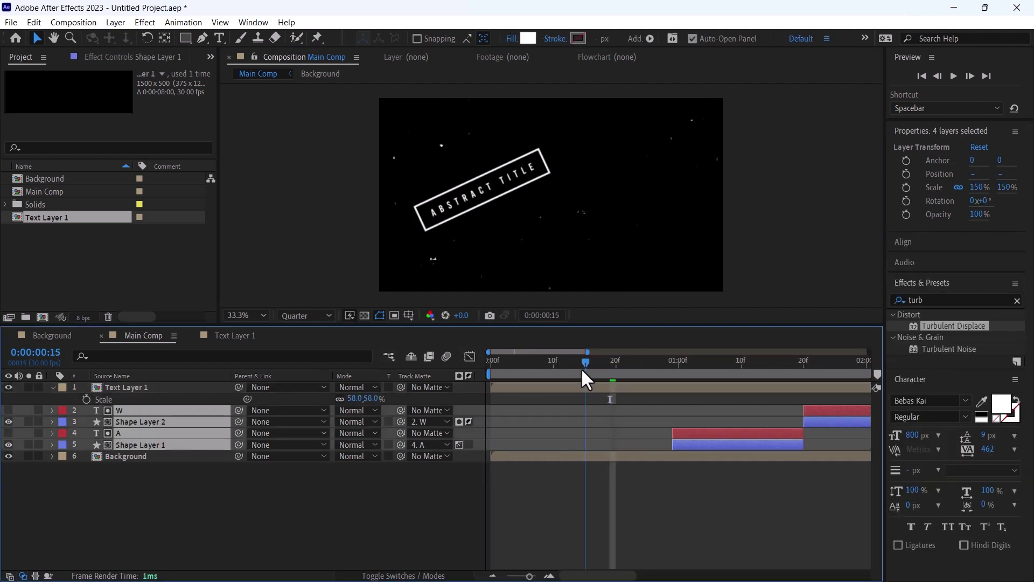
drag(689, 431, 603, 427)
key(ctrl+slash)
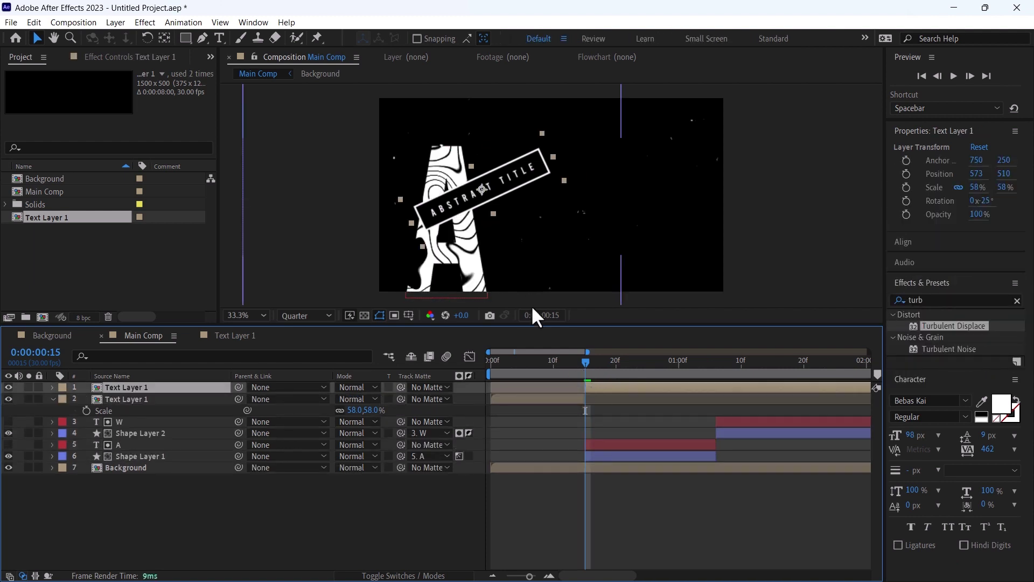
Rotate the second boxed title to 18°, scale it to 69% and move it to about position 813, 702.
key(r)
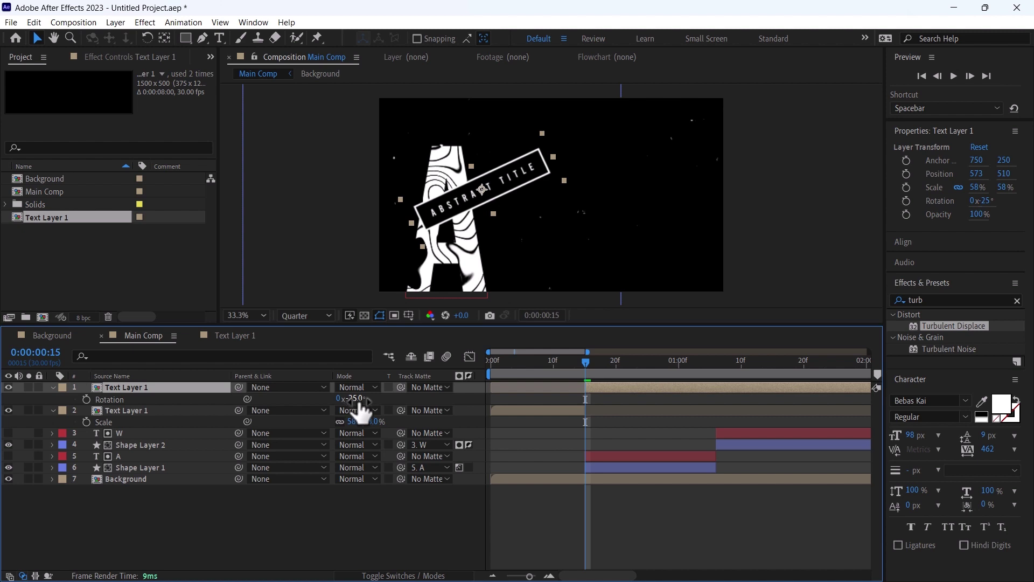
drag(360, 405, 380, 399)
key(s)
drag(524, 217, 567, 252)
key(minus)
drag(523, 364, 479, 368)
key(space)
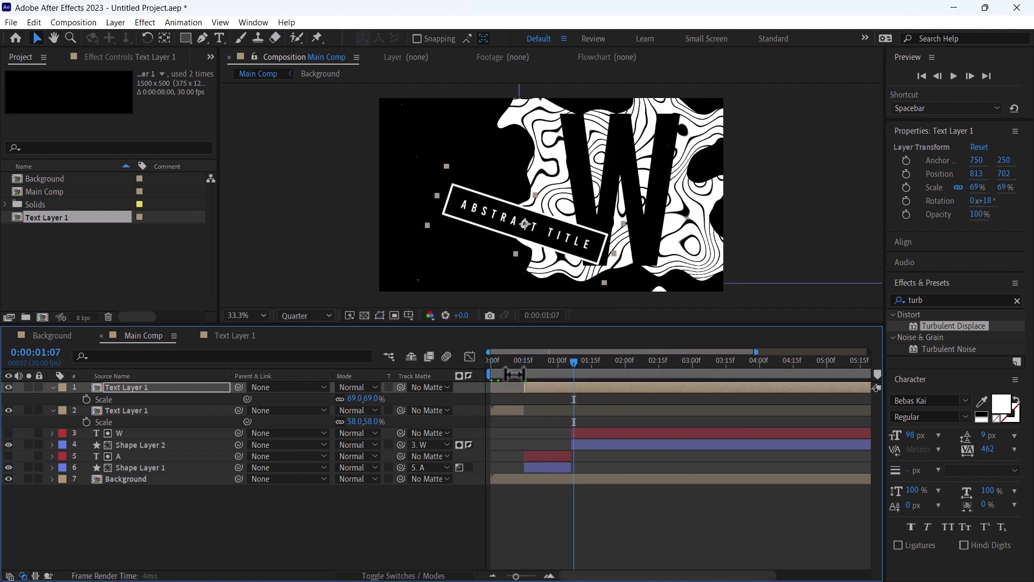
Split the top Text Layer 1 at 0:00:01:06, rotate the new part to -4° and move it to about 1128, 363.
click(571, 366)
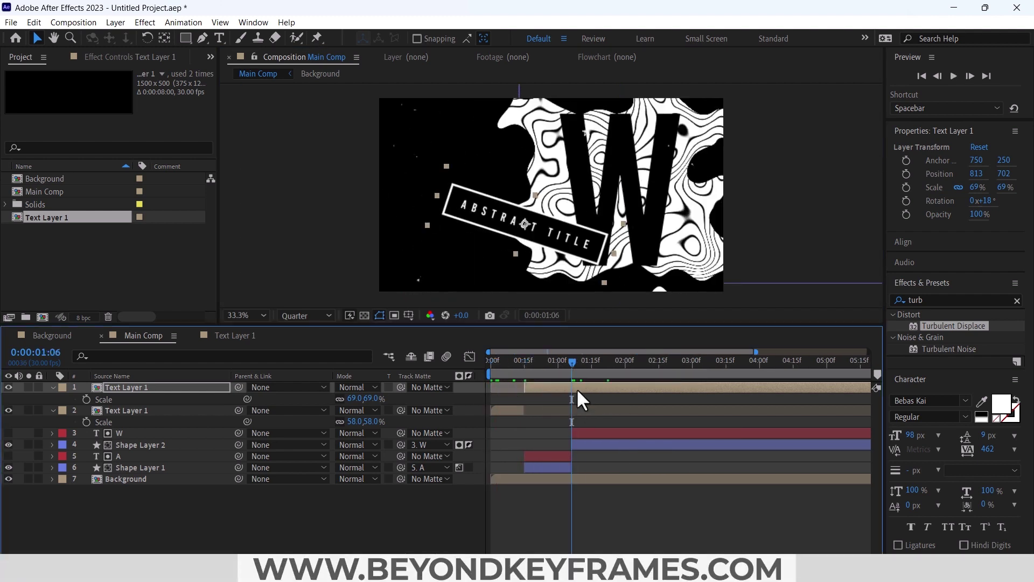
key(ctrl+shift+d)
key(r)
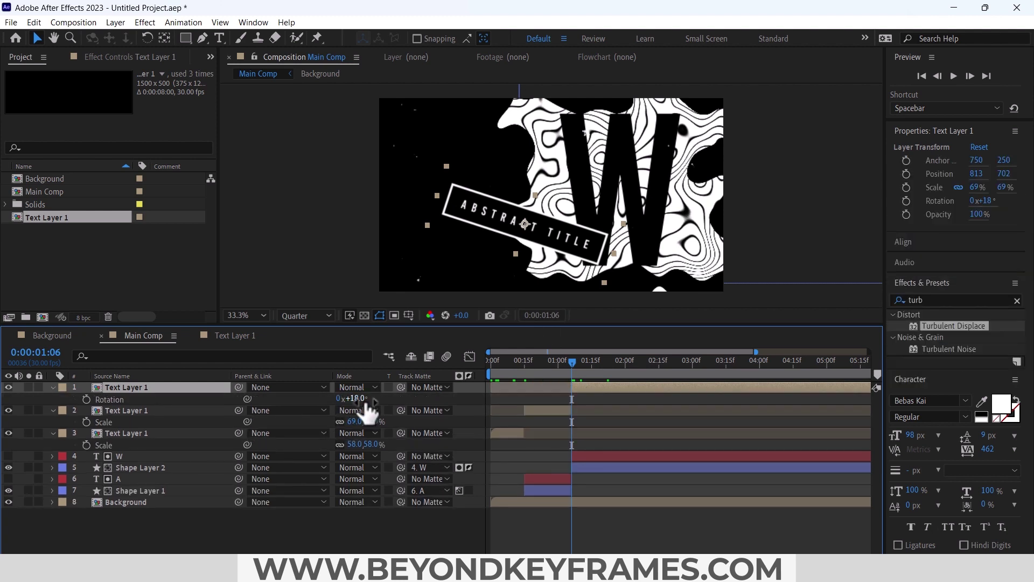
drag(368, 412, 356, 412)
drag(496, 227, 556, 174)
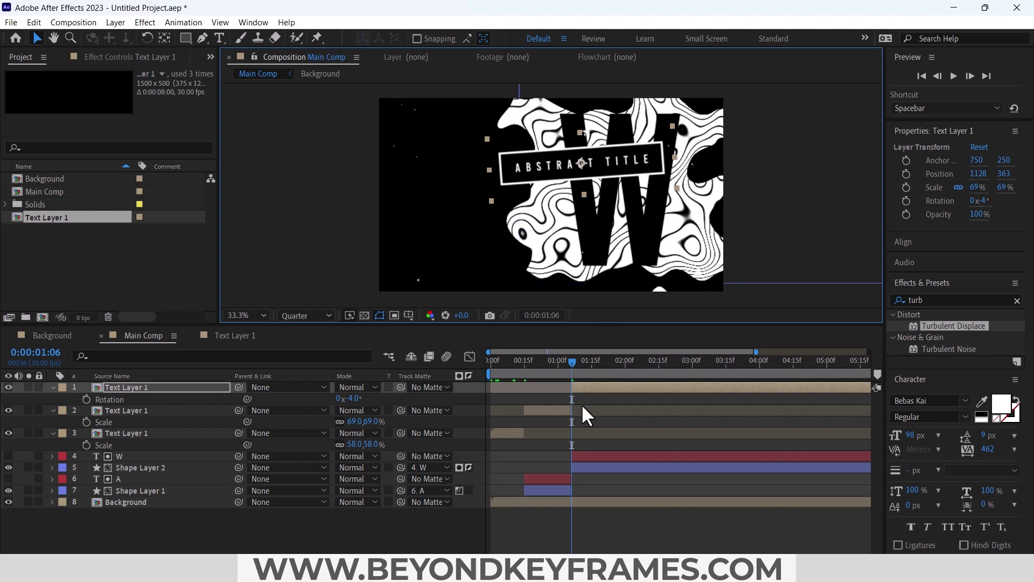
click(601, 525)
key(u)
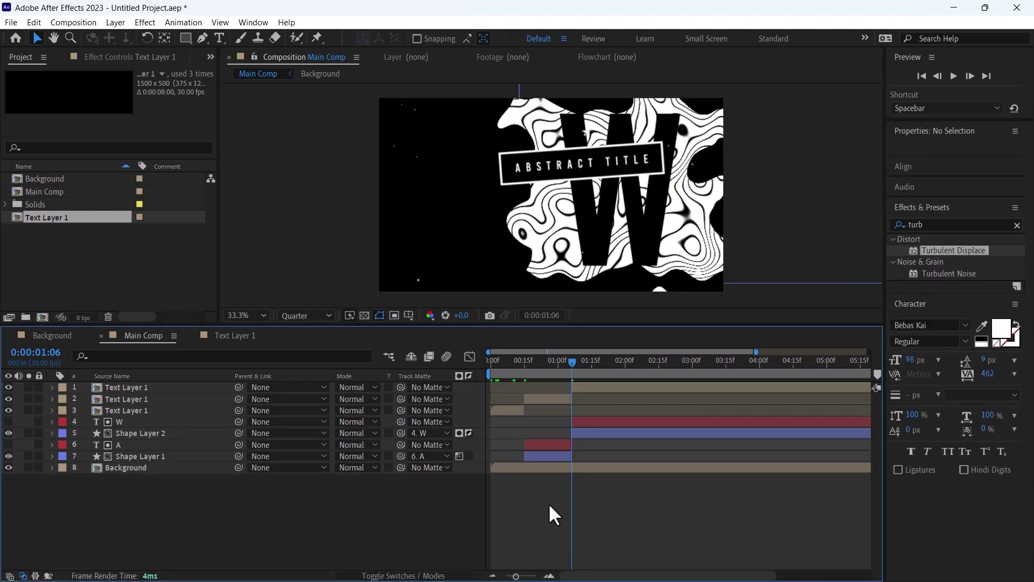
Create a new composition named Shape 1.
click(111, 20)
click(75, 35)
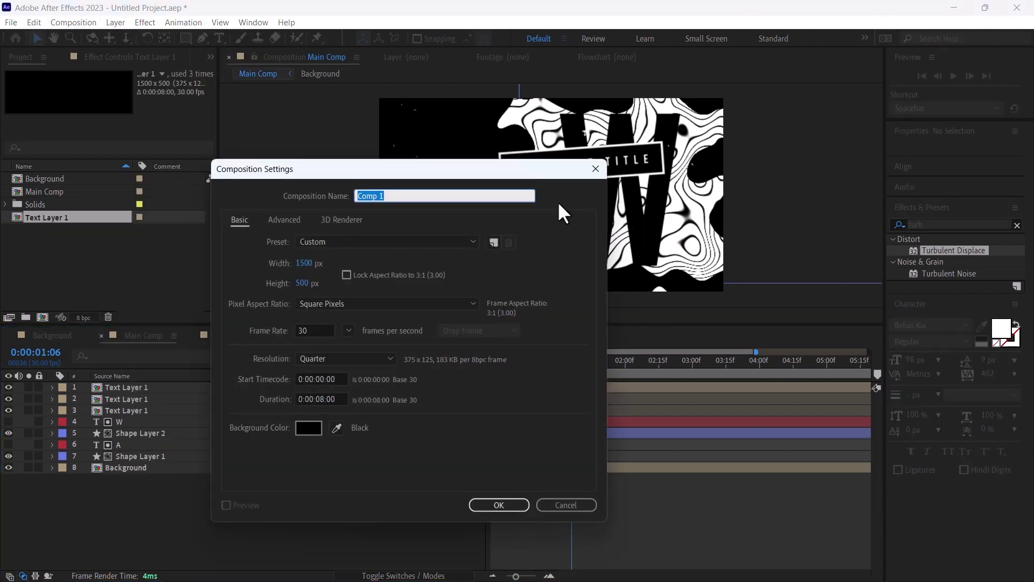
text(Sha)
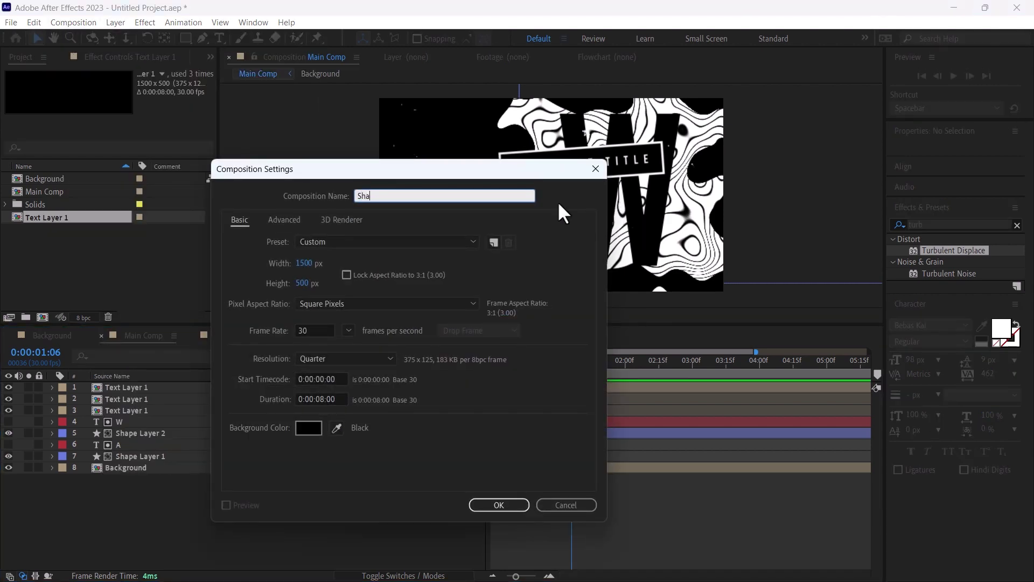
text(pe 1)
key(Return)
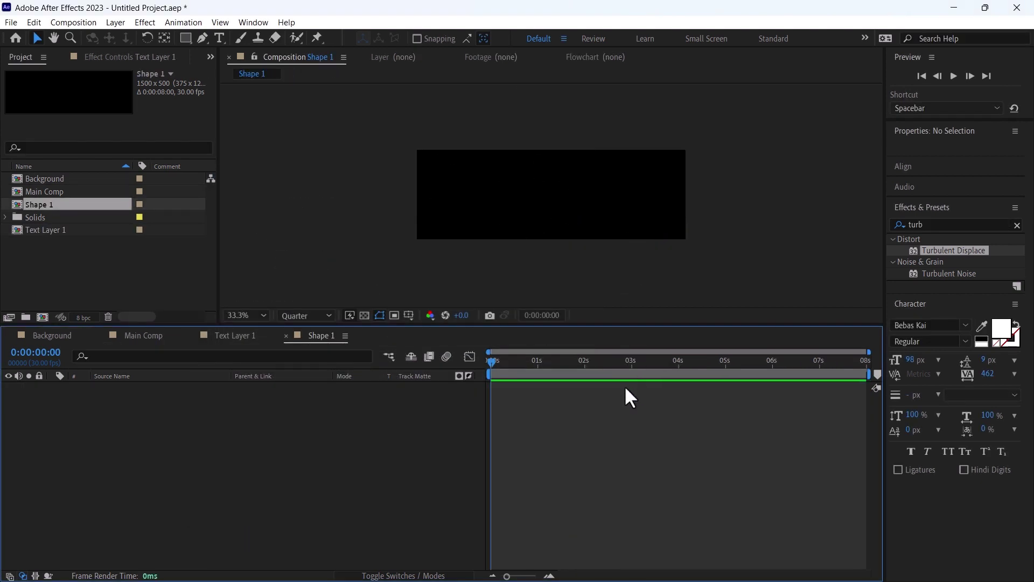
Resize the Shape 1 composition to 500 px wide and 1800 px high.
key(ctrl+k)
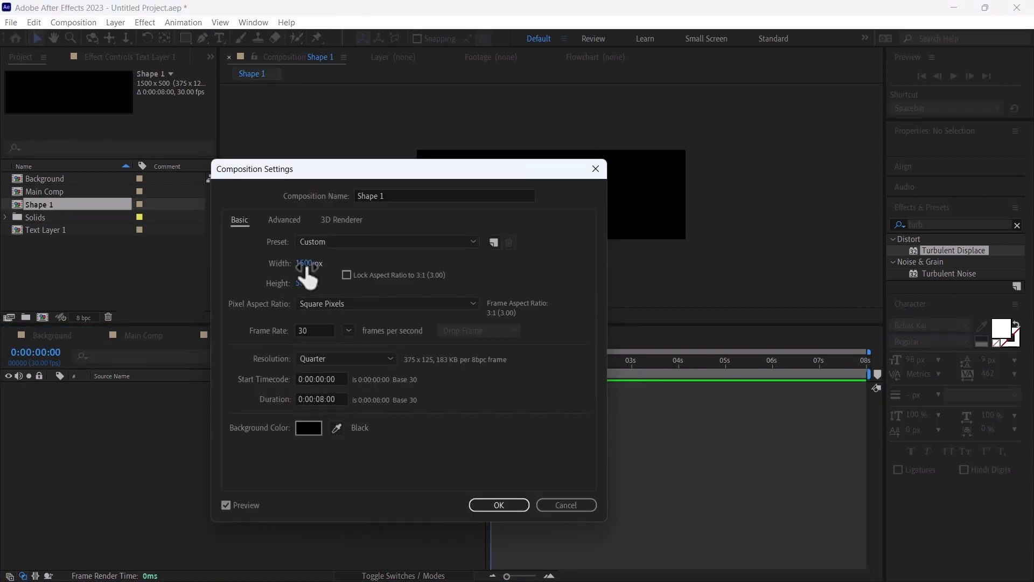
click(304, 263)
text(500)
key(Tab)
text(1)
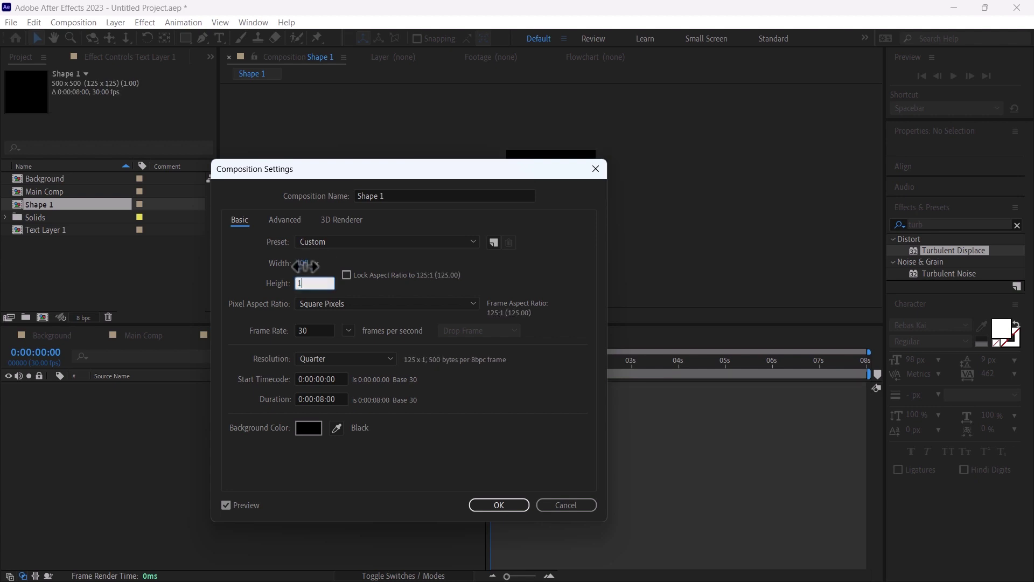
text(800)
key(Return)
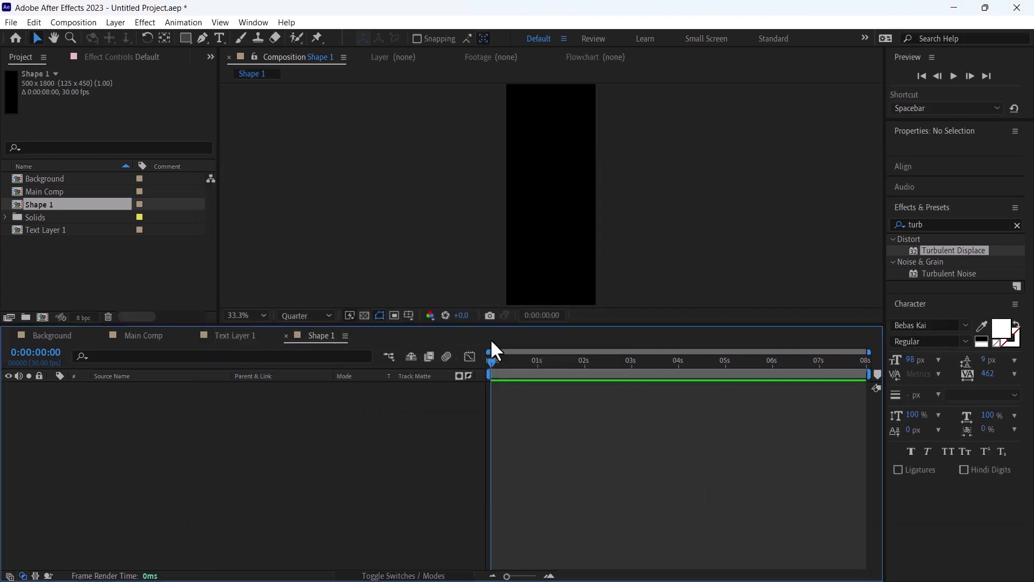
Draw a closed, elongated curved blob with the Pen tool in the middle of the Shape 1 composition.
click(203, 38)
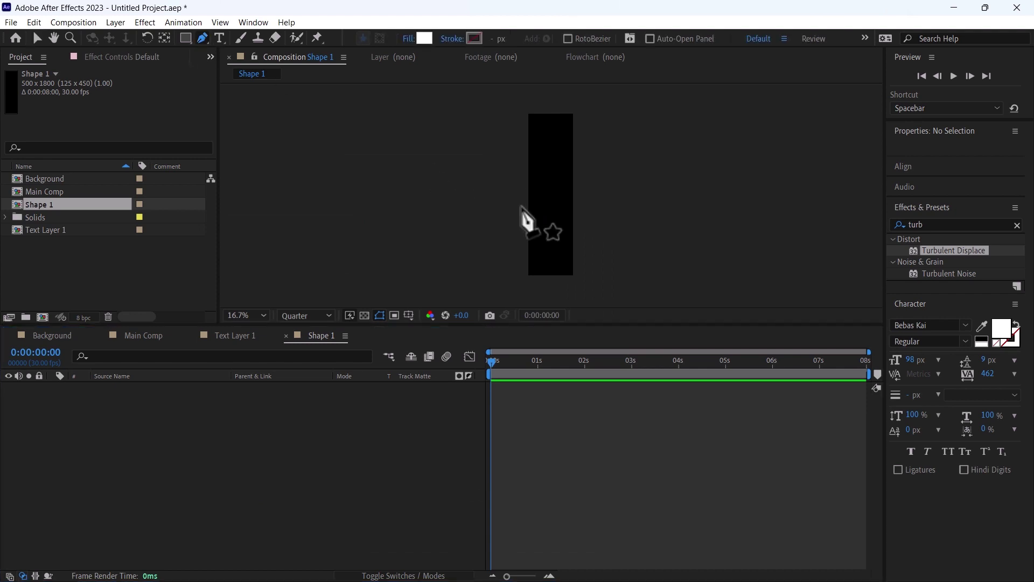
scroll(531, 224, up, 2)
click(536, 160)
click(522, 180)
mouse_move(528, 216)
mouse_down()
mouse_move(521, 238)
mouse_move(557, 188)
mouse_up()
click(534, 252)
mouse_move(552, 167)
mouse_down()
mouse_move(539, 155)
mouse_move(521, 161)
mouse_move(522, 152)
mouse_up()
click(522, 180)
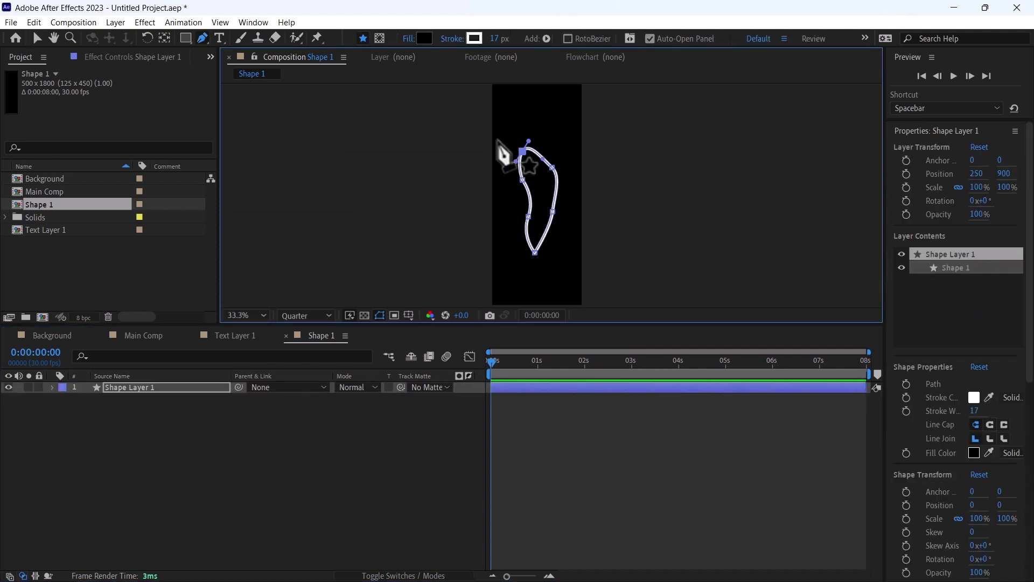
Set the blob's stroke to None and its fill colour to white FFFFFF.
click(450, 40)
click(449, 243)
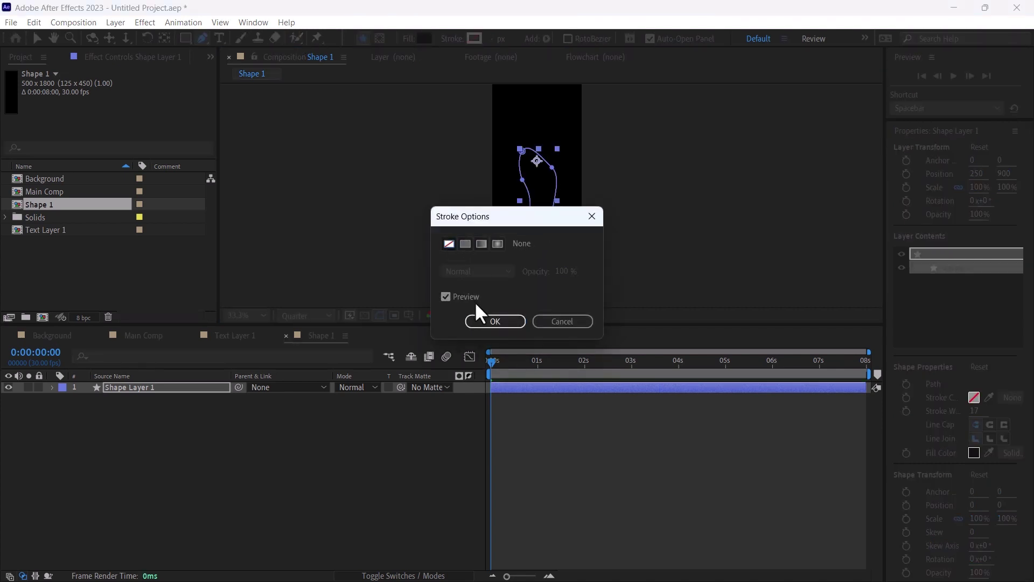
click(493, 321)
click(424, 38)
click(56, 322)
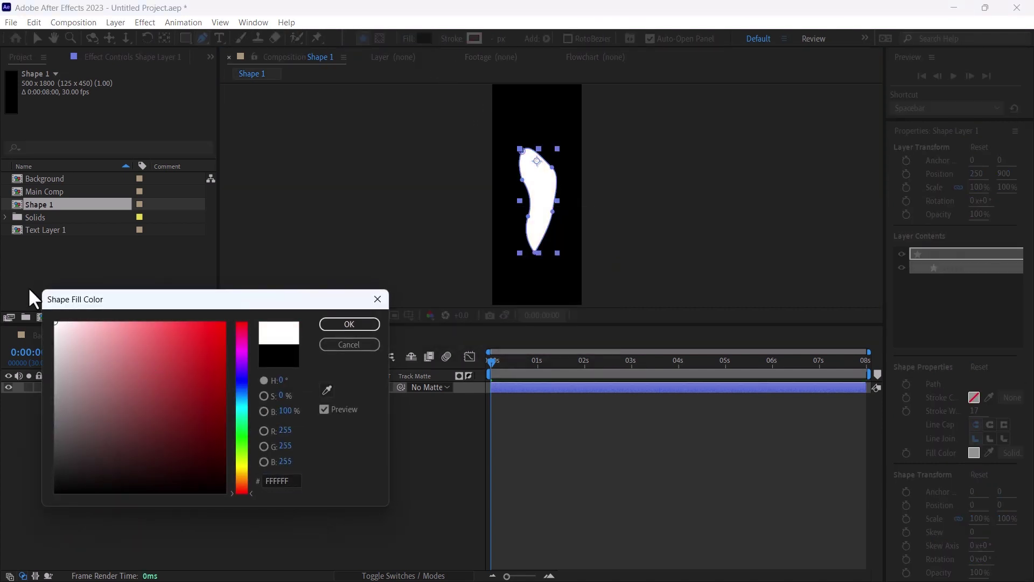
click(345, 324)
Apply Turbulent Displace to the blob layer with Amount 95, Size 40 and turbulence offset about 225, 681.
scroll(973, 331, down, 5)
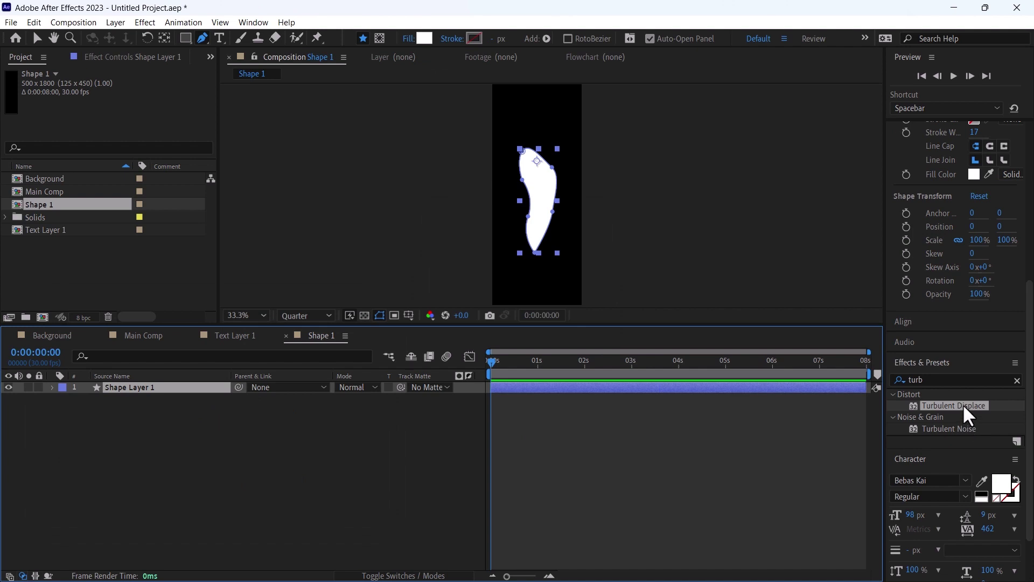
drag(963, 404, 687, 389)
key(v)
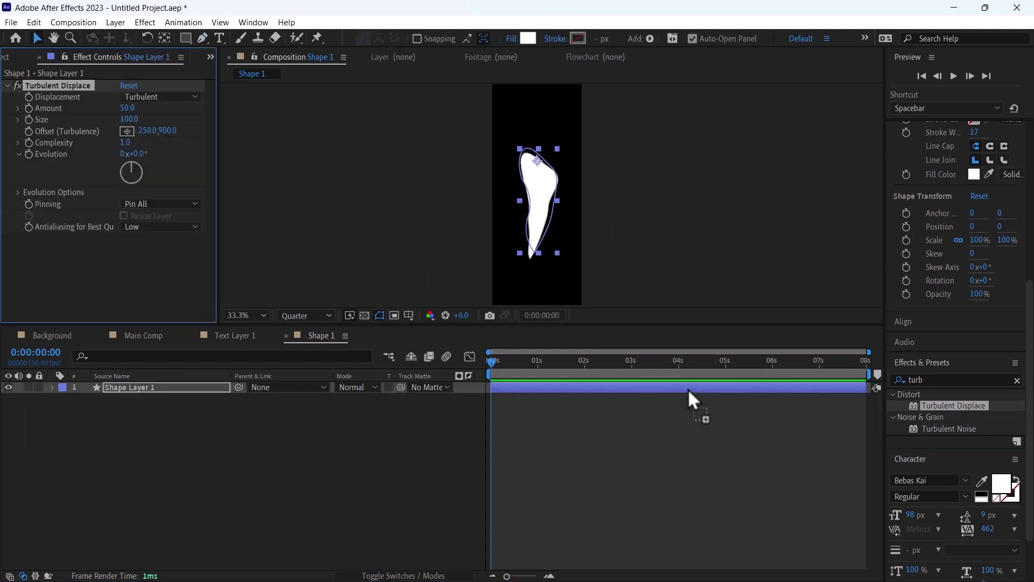
click(128, 108)
drag(128, 109, 128, 109)
click(129, 120)
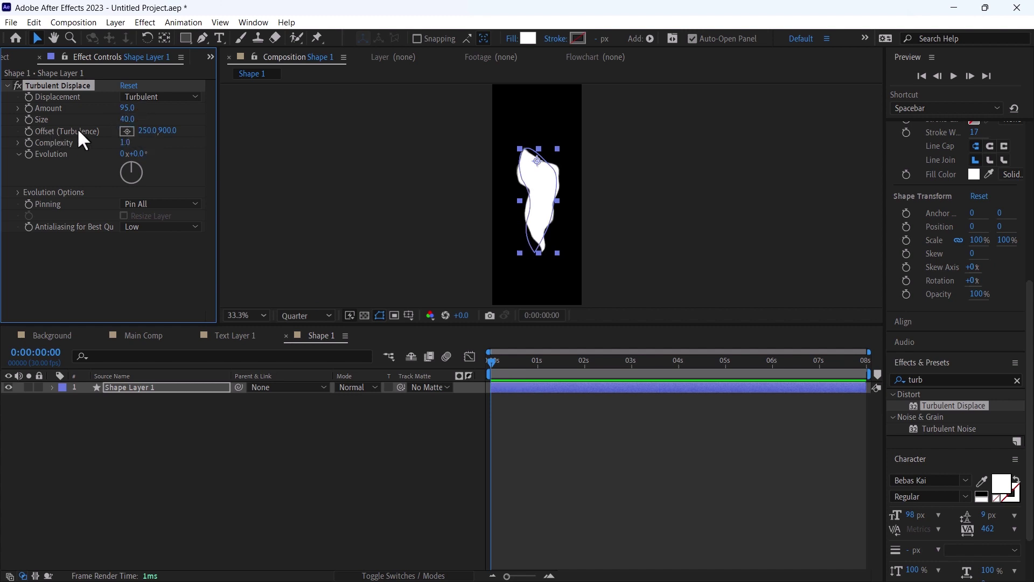
click(126, 131)
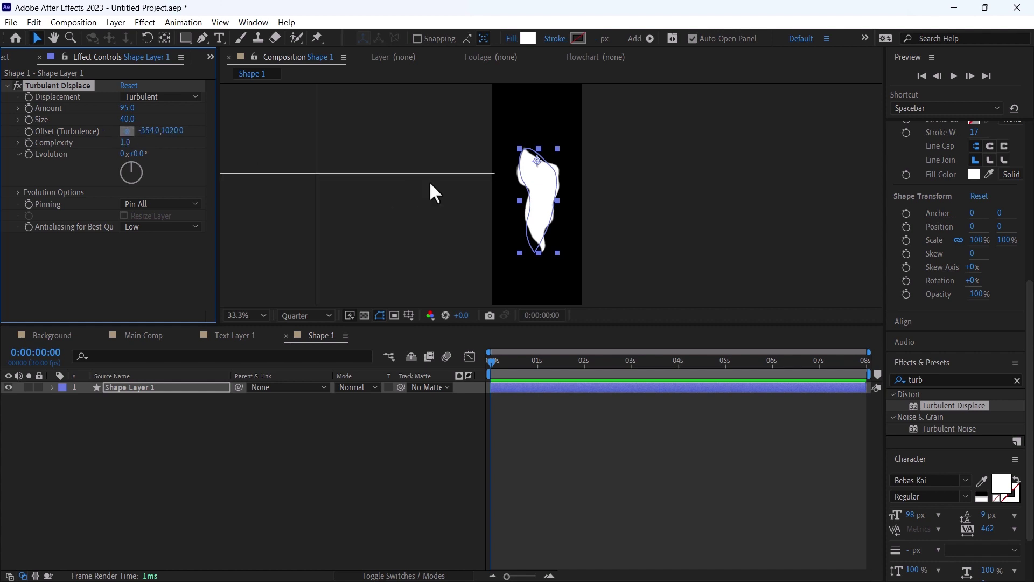
click(531, 124)
drag(531, 123, 531, 122)
Keyframe the blob's position from 250, 1950 at 0:00:00:00 to about 250, -714 at 0:00:07:29 and preview the motion.
click(522, 385)
key(p)
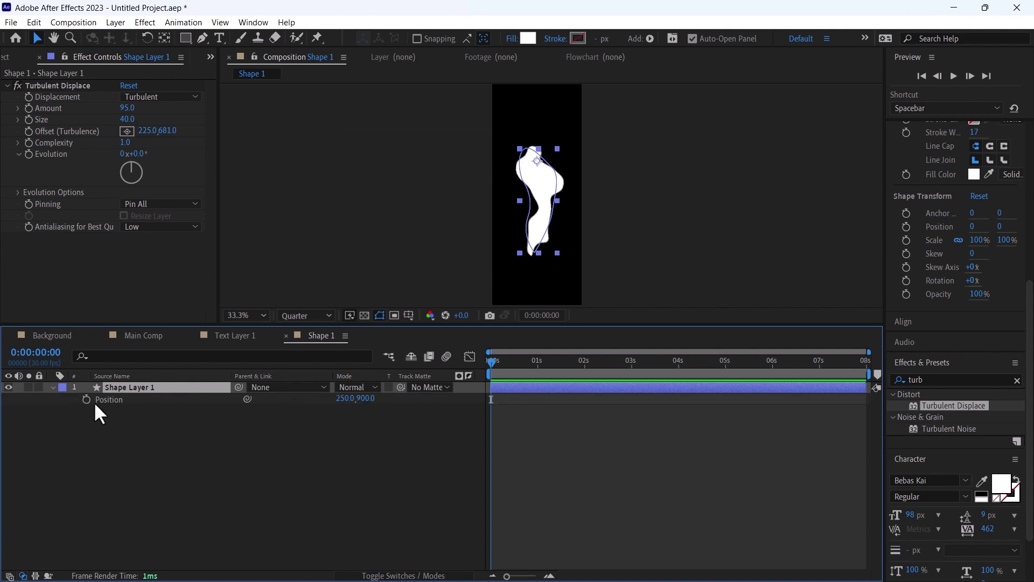
click(86, 399)
scroll(564, 242, down, 2)
scroll(548, 203, up, 1)
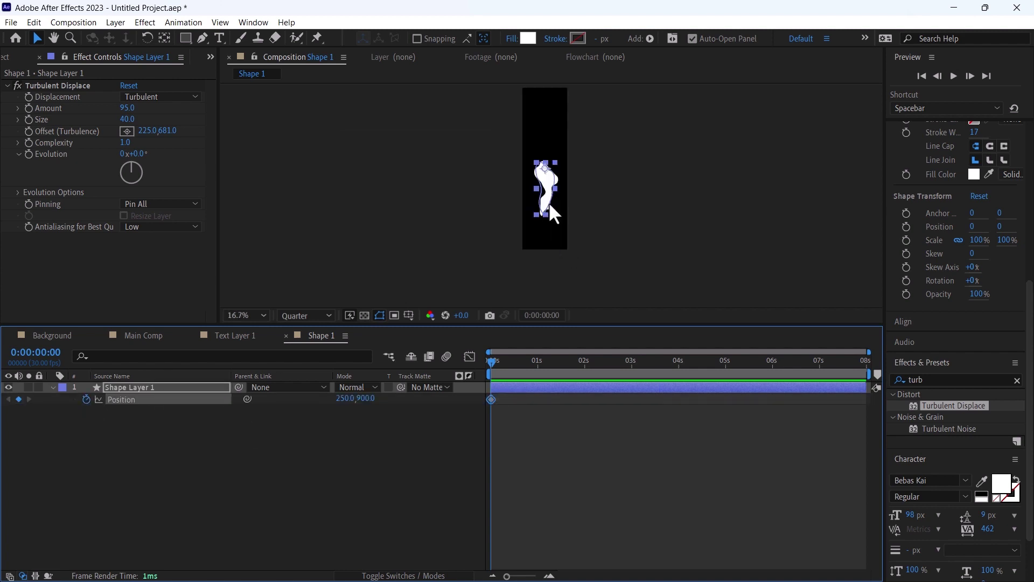
drag(544, 194, 535, 278)
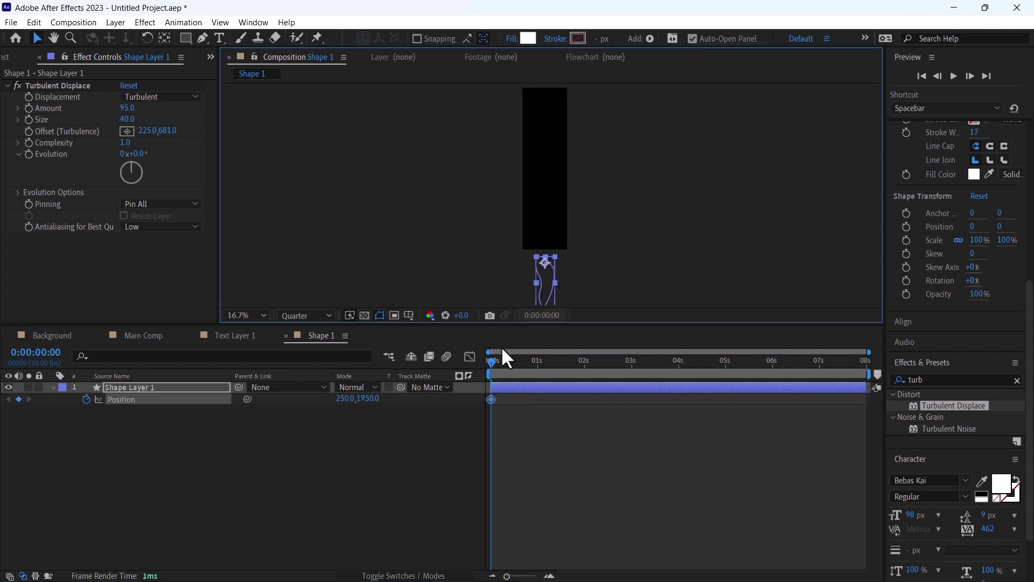
drag(502, 350, 891, 426)
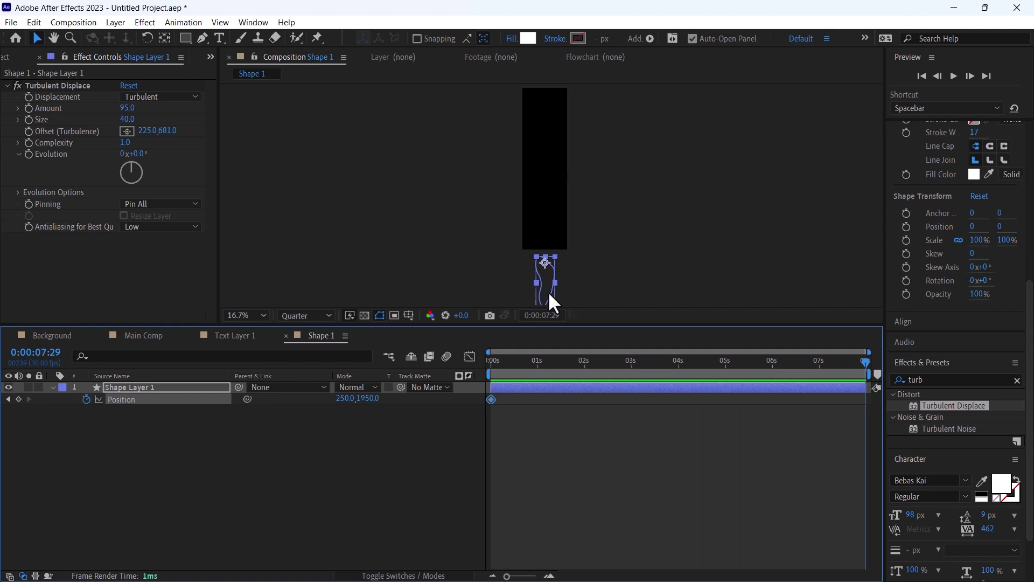
drag(548, 291, 567, 75)
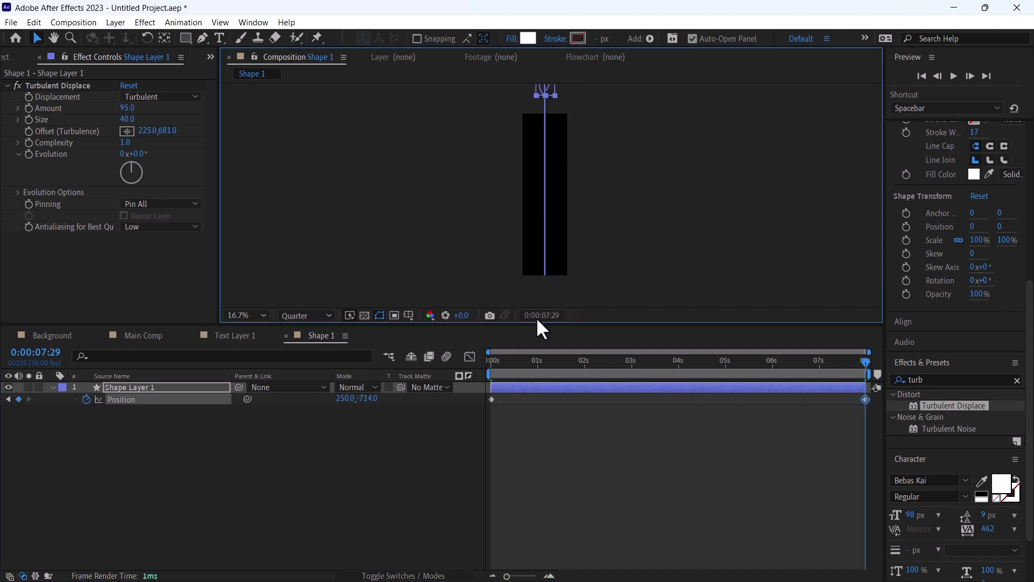
drag(535, 359, 591, 360)
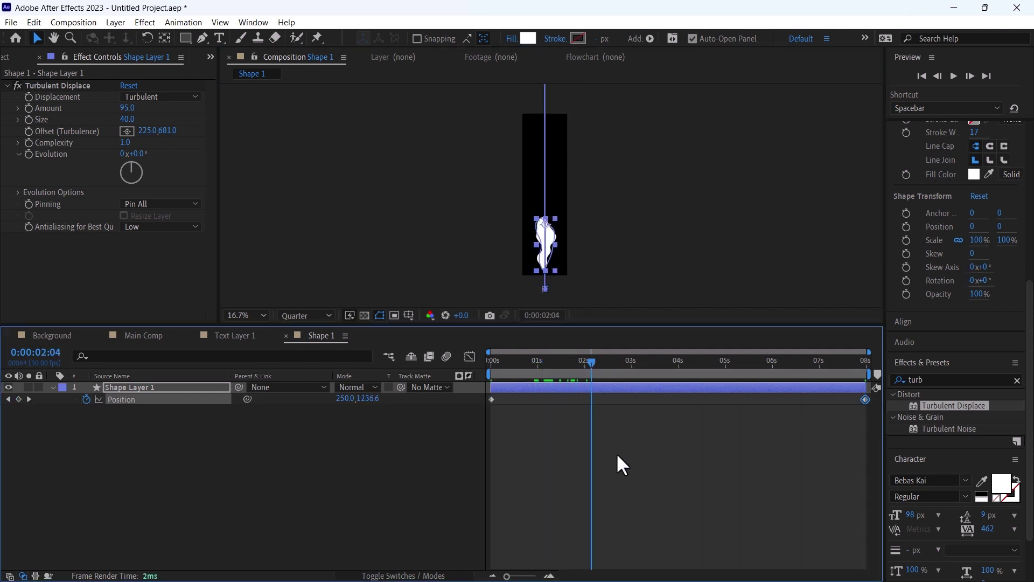
key(space)
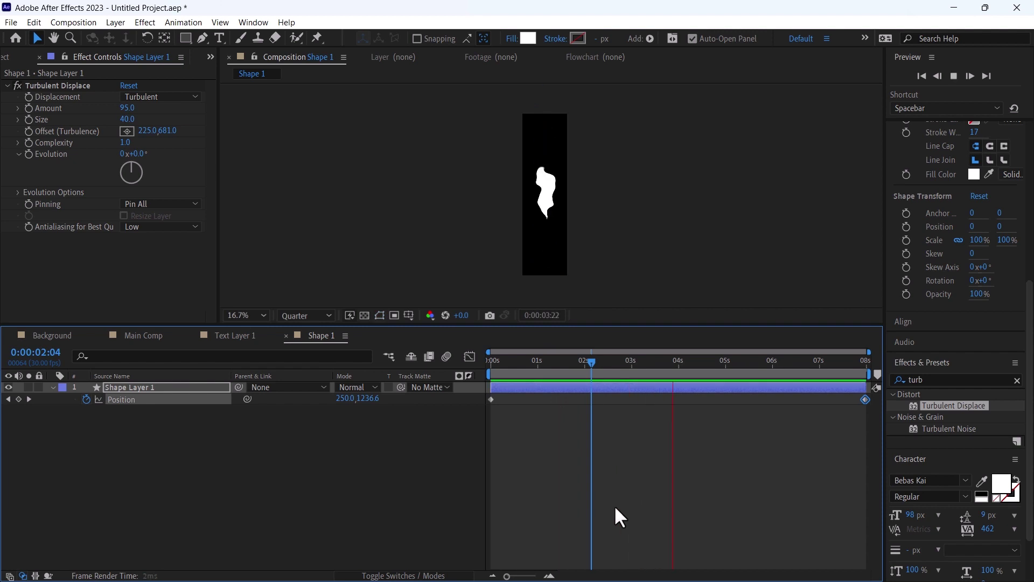
click(614, 505)
Add the Shape 1 composition to Main Comp below the three Text Layer 1 layers and shift it earlier so the blob shows at 0:00:00:08.
click(56, 334)
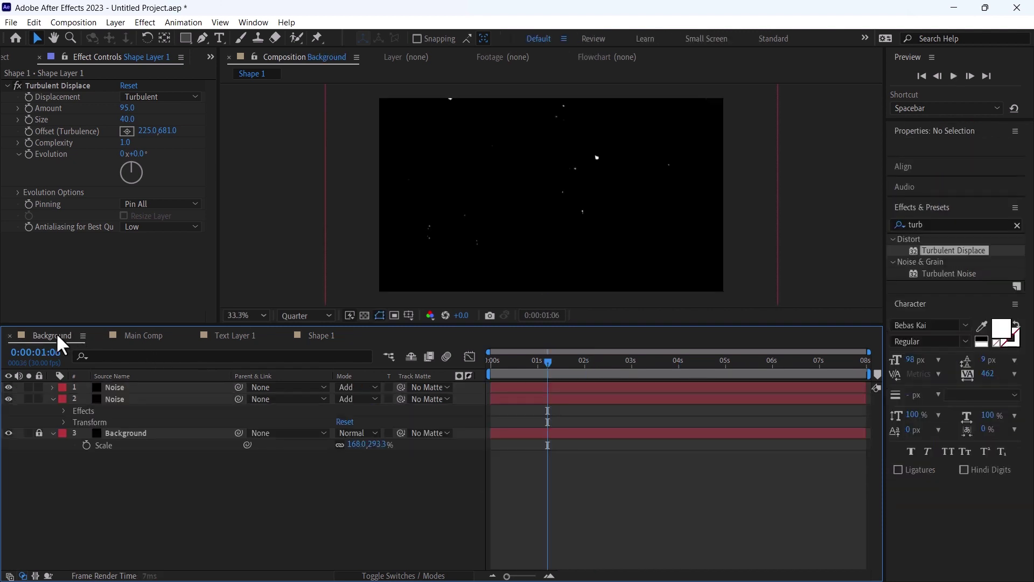
click(142, 336)
click(18, 57)
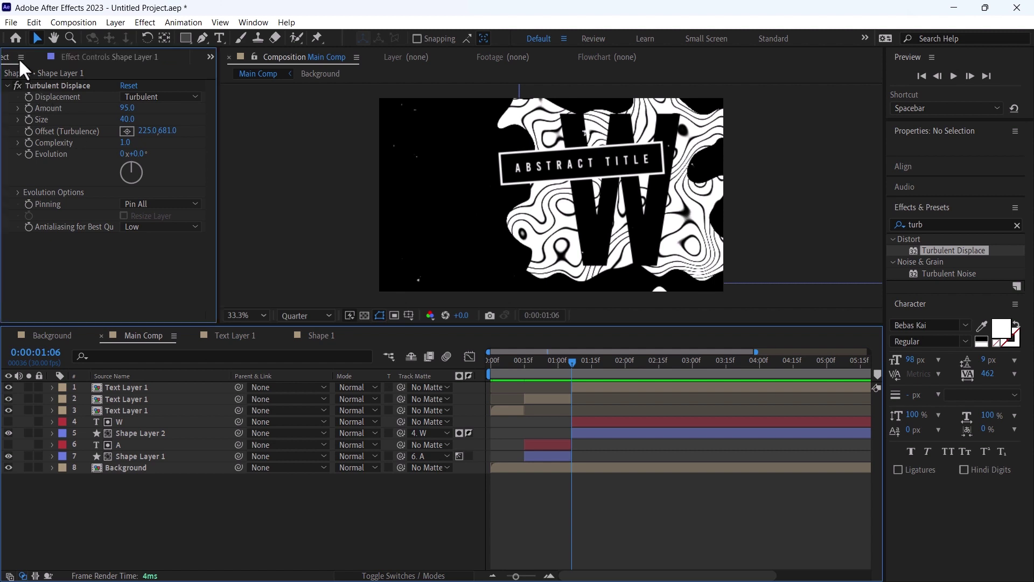
drag(48, 203, 360, 419)
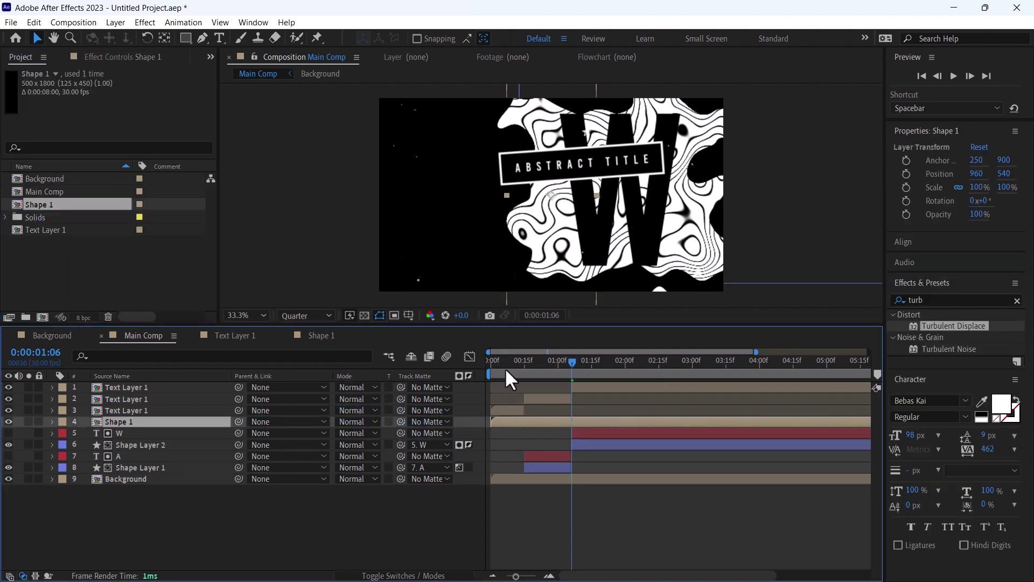
mouse_move(505, 367)
mouse_down()
mouse_move(498, 363)
mouse_move(509, 364)
mouse_up()
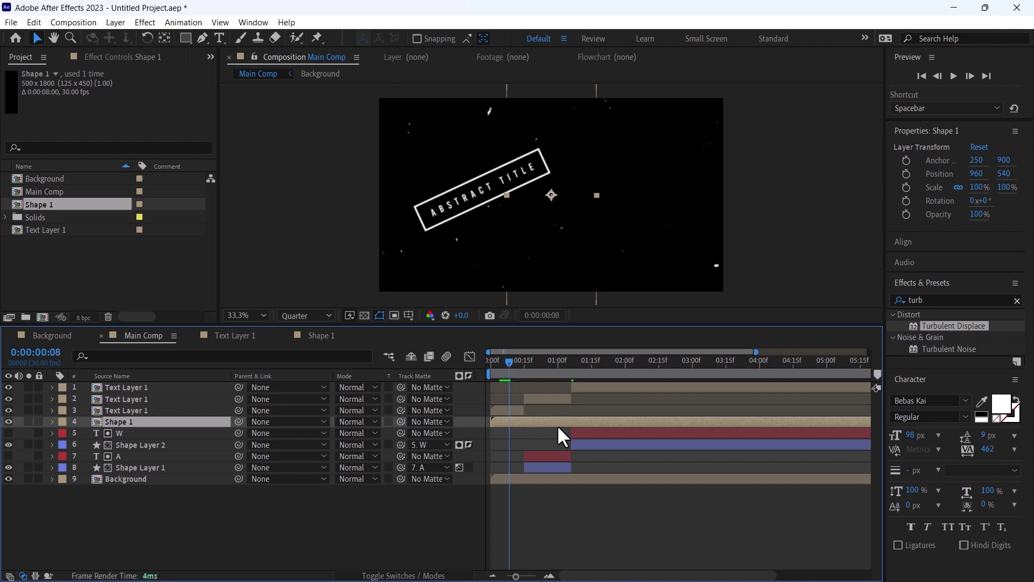
Rotate the Shape 1 layer to 71°, scale it to 69%, move it to about 393, 501 behind the tilted title, and preview.
key(r)
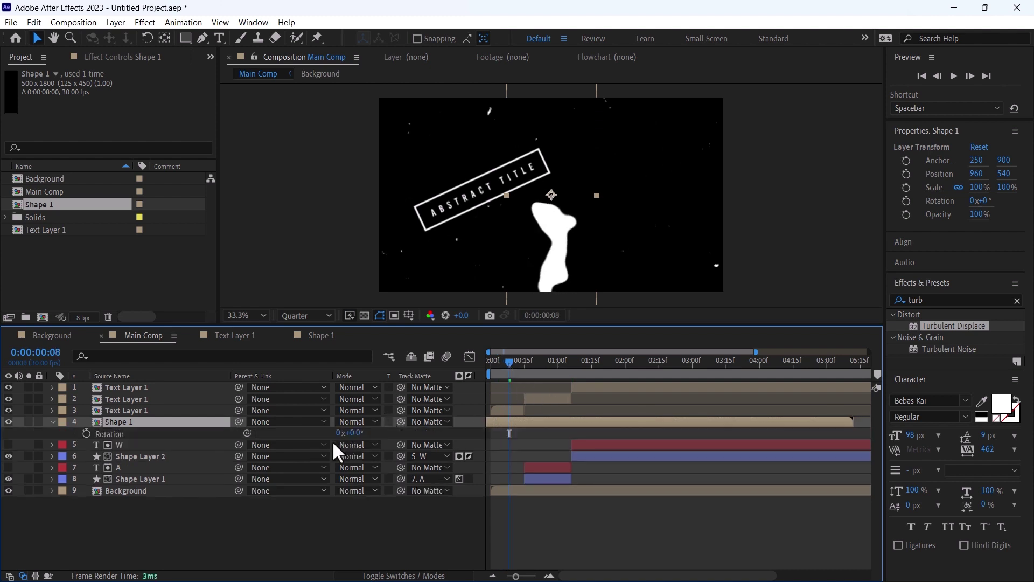
mouse_move(362, 432)
mouse_down()
mouse_move(373, 444)
mouse_move(355, 434)
mouse_up()
key(s)
drag(515, 208, 414, 210)
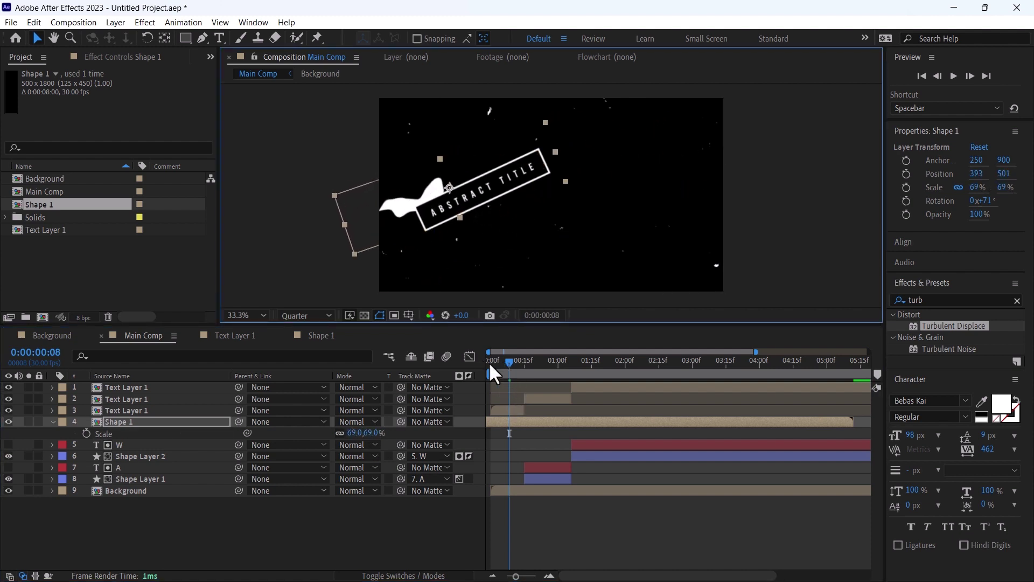
click(489, 361)
key(space)
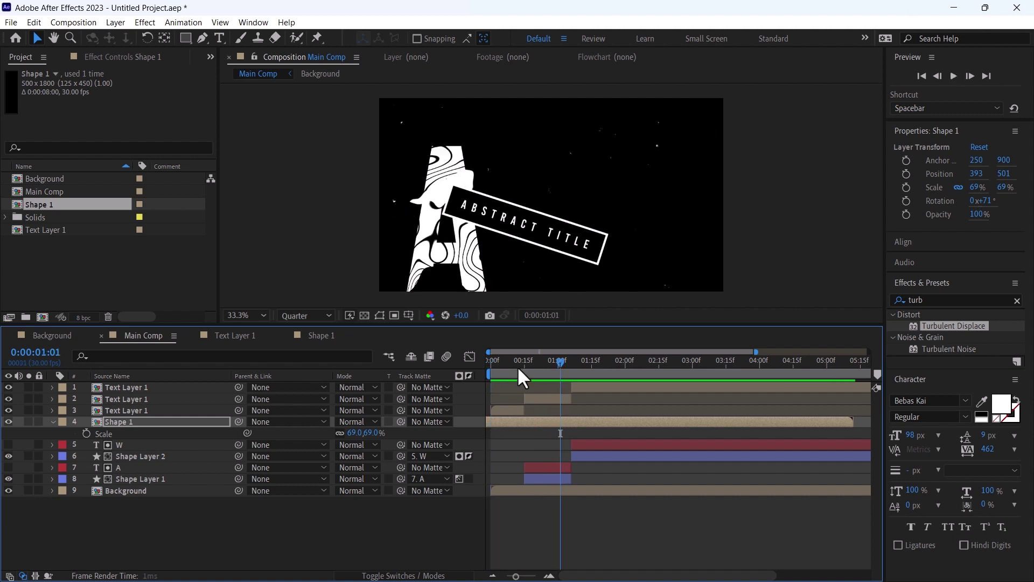
drag(518, 368, 524, 367)
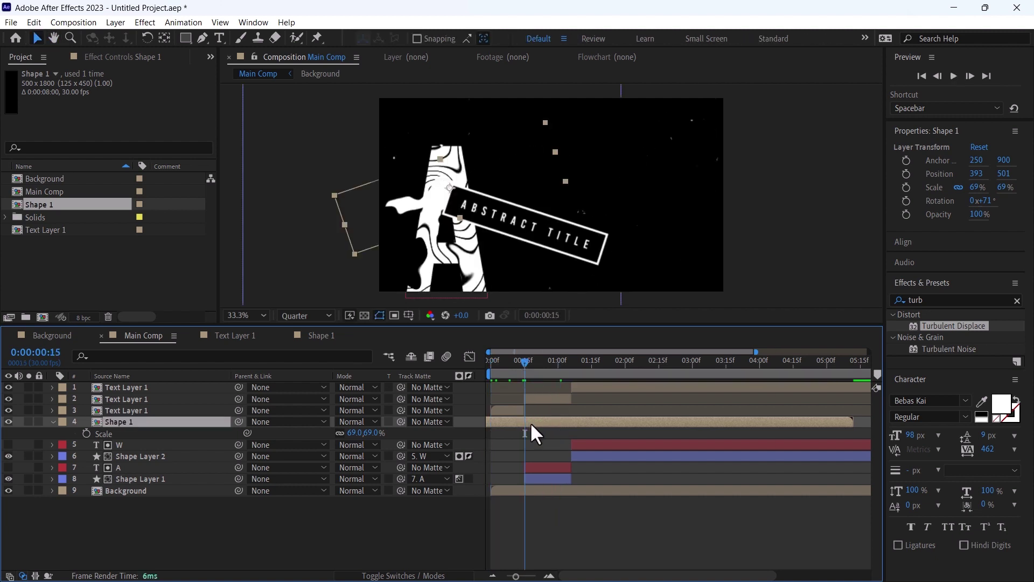
Split the Shape 1 layer at 0:00:00:15, stack the new part above the second Text Layer 1, rotate it to 114° at about 1095, 711, and preview.
key(ctrl+shift+d)
drag(137, 424, 141, 393)
drag(464, 205, 584, 226)
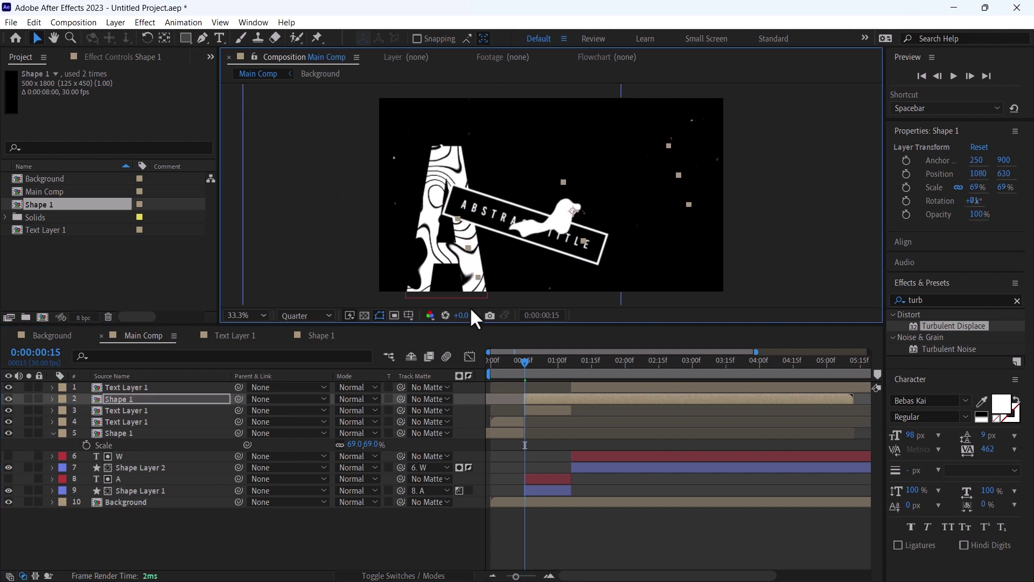
key(r)
drag(368, 410, 387, 411)
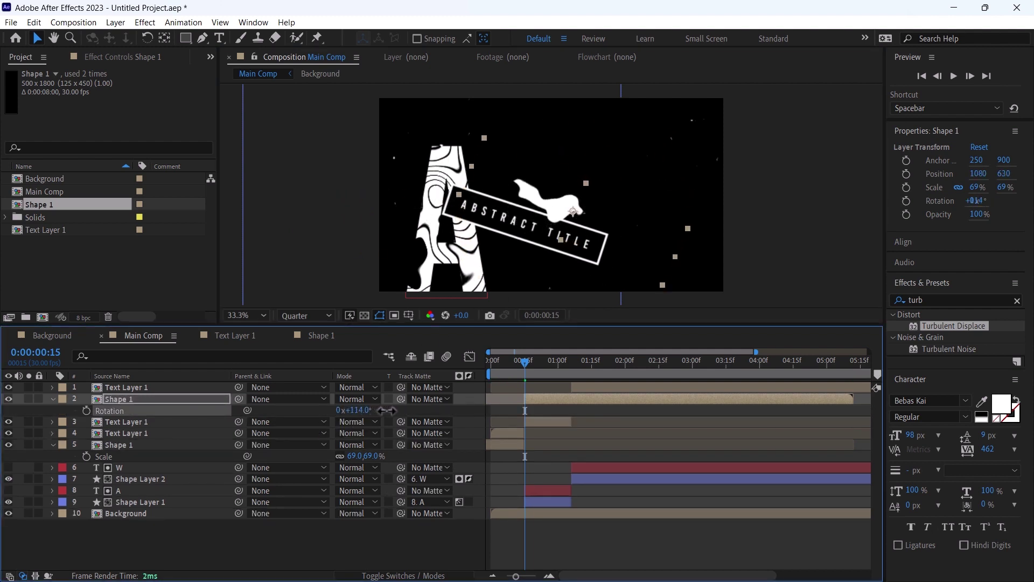
drag(559, 216, 562, 230)
key(space)
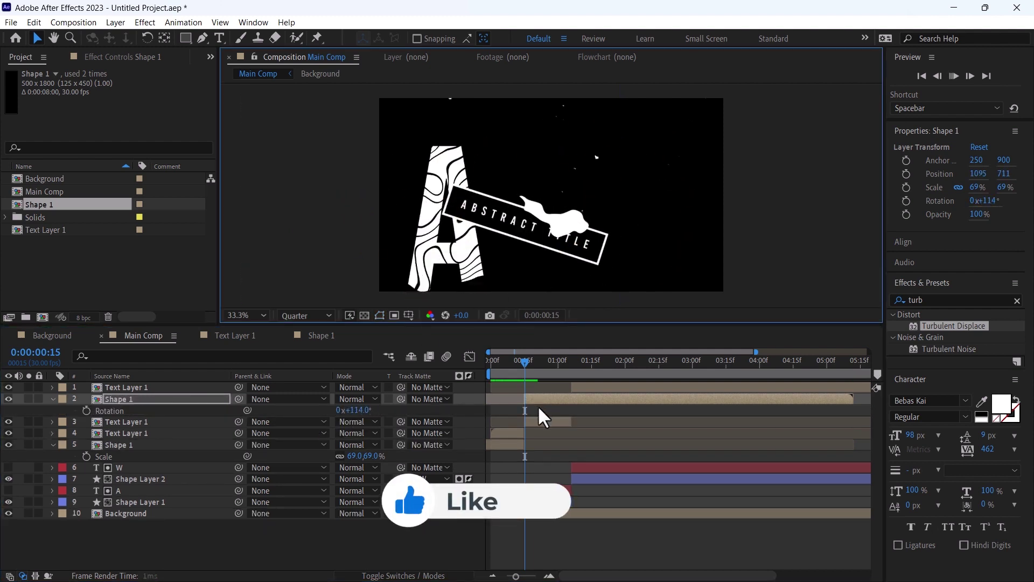
Split Shape 1 again at 0:00:01:06, bring the new part to the front at 80% scale and about 1452, 342, and preview.
click(572, 361)
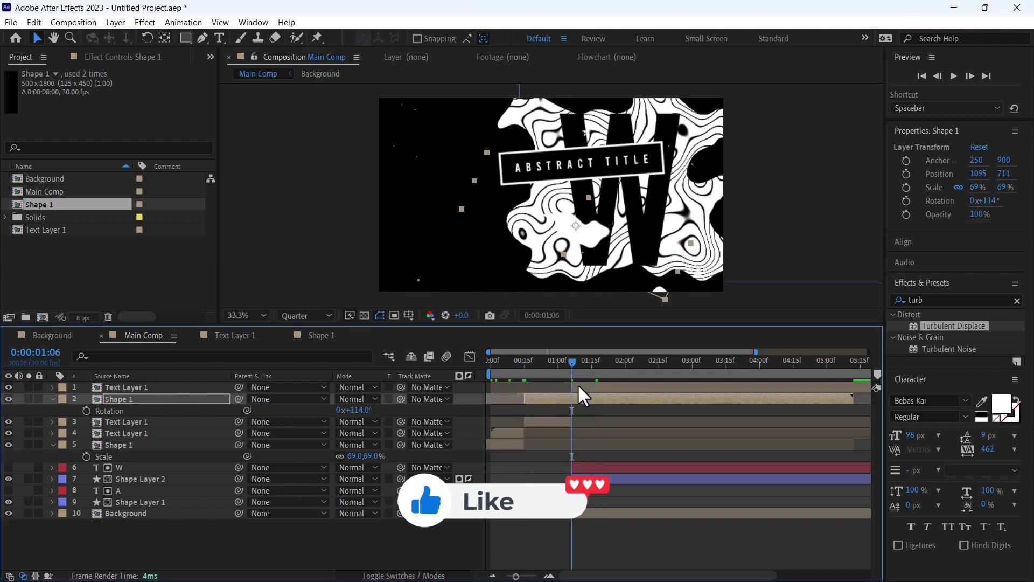
key(ctrl+shift+d)
drag(116, 399, 126, 386)
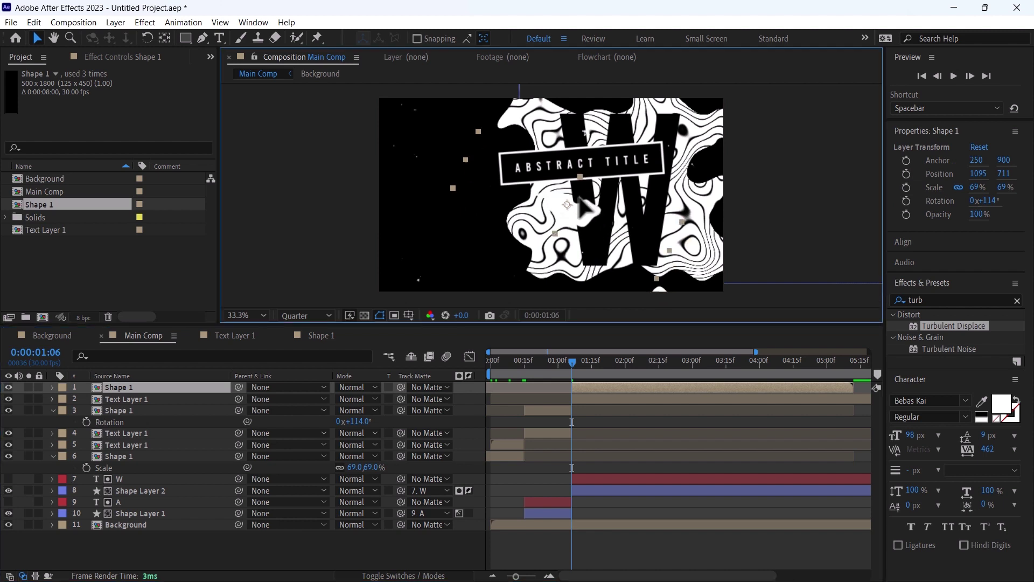
drag(598, 257, 539, 180)
key(s)
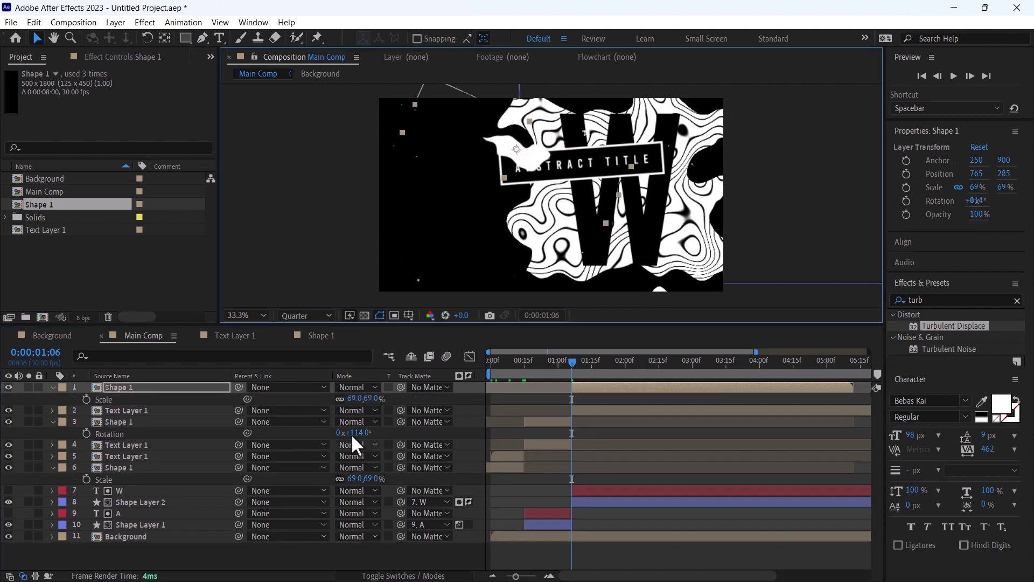
drag(356, 401, 422, 417)
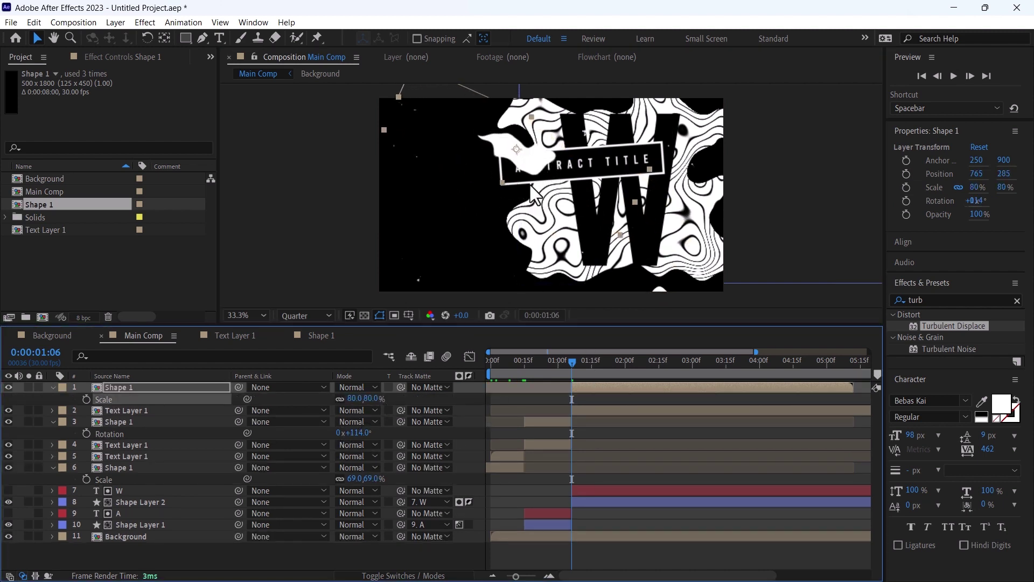
drag(540, 164, 664, 174)
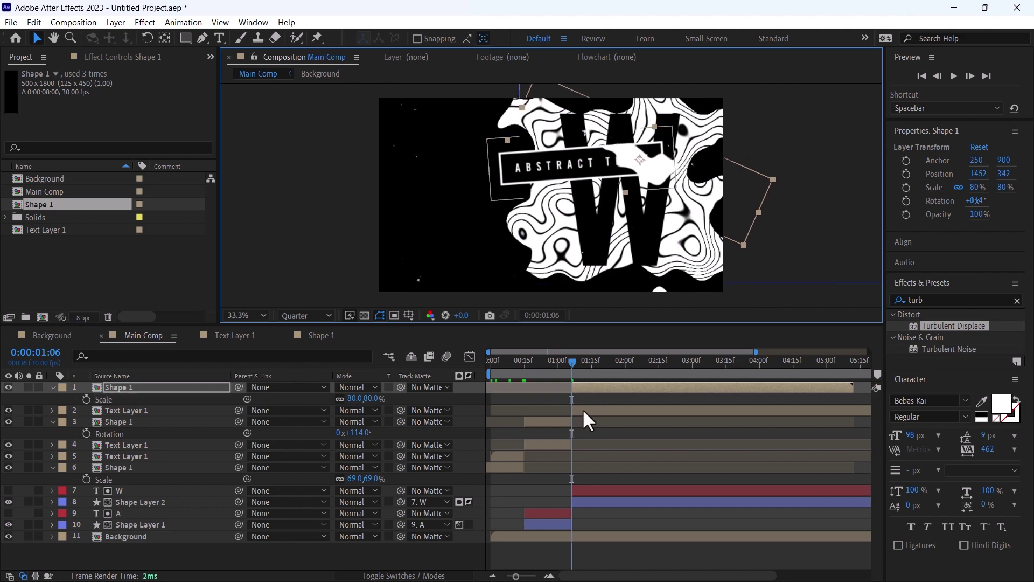
key(space)
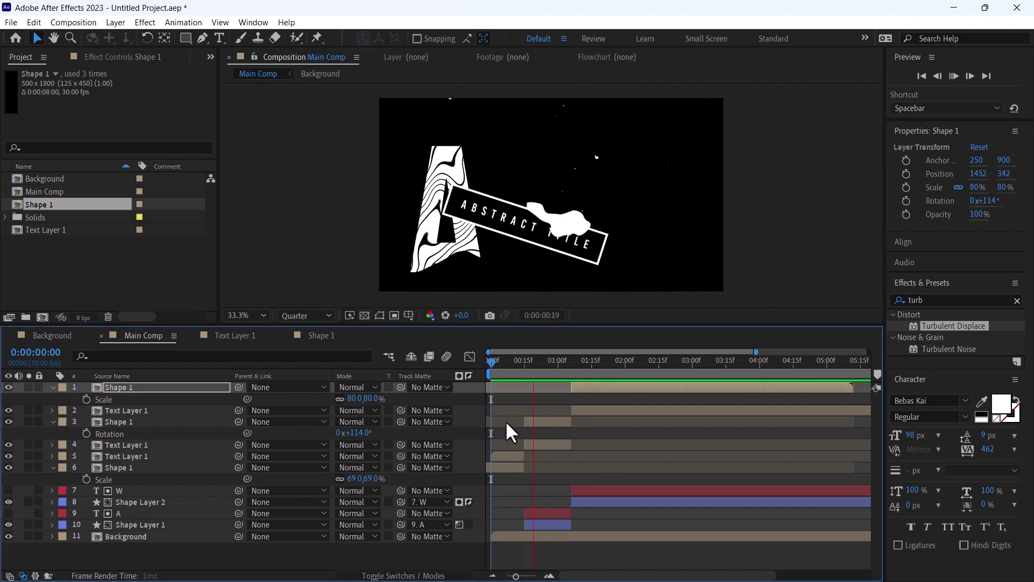
key(space)
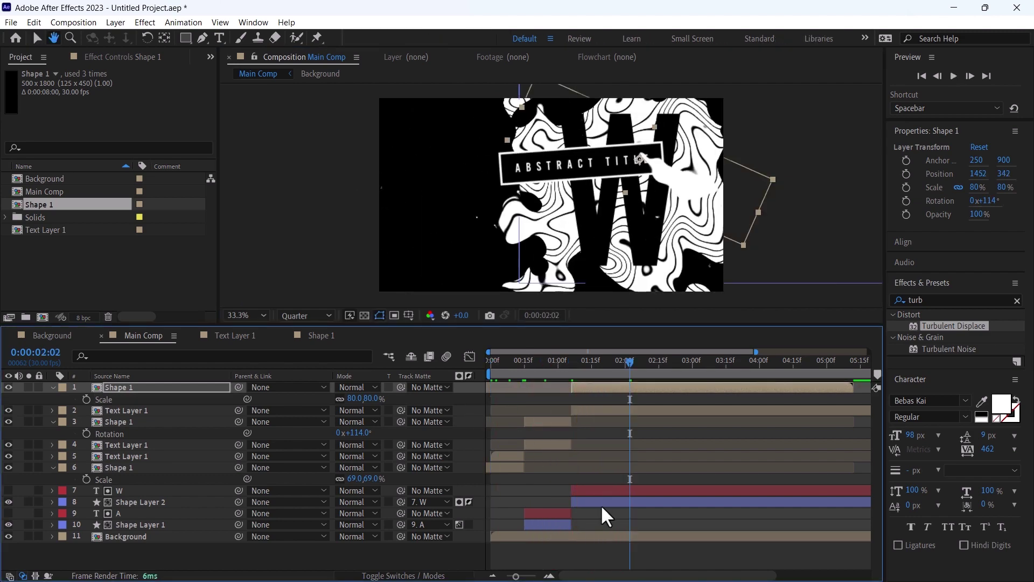
Add a black 1920 × 1080 px solid named Noise 2 to the Main Comp.
click(604, 509)
click(125, 23)
mouse_move(131, 38)
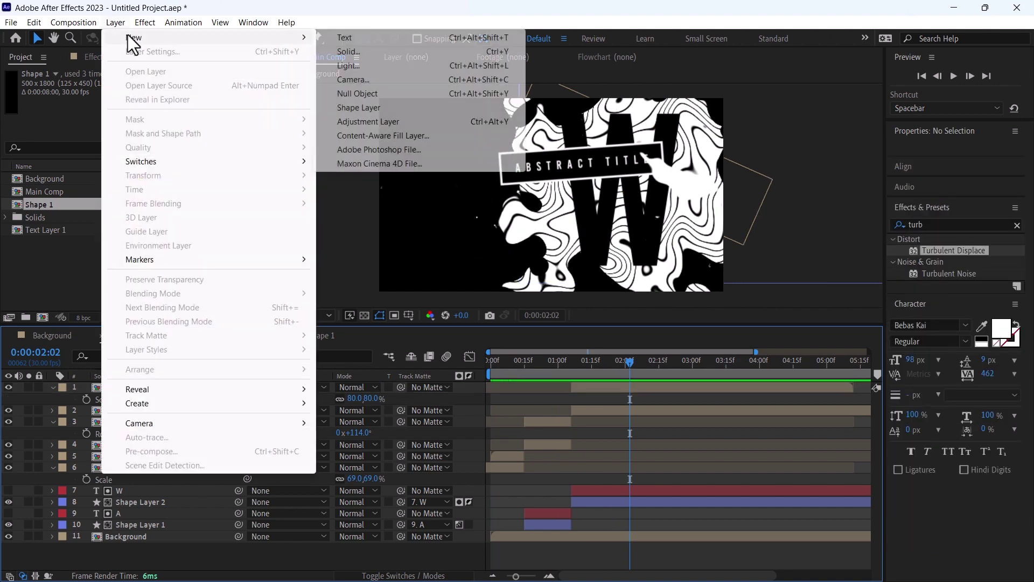
click(562, 567)
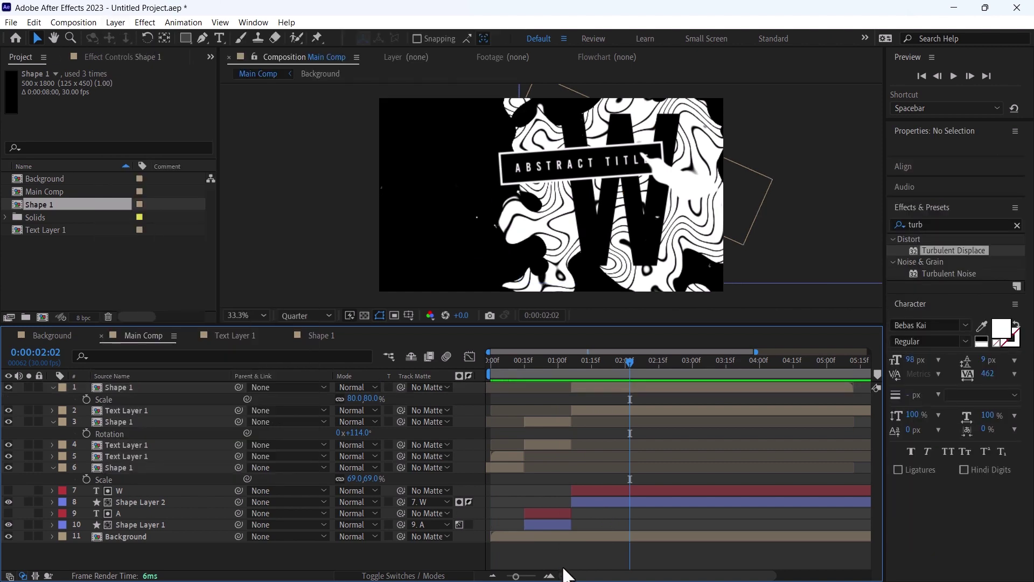
click(114, 23)
mouse_move(162, 37)
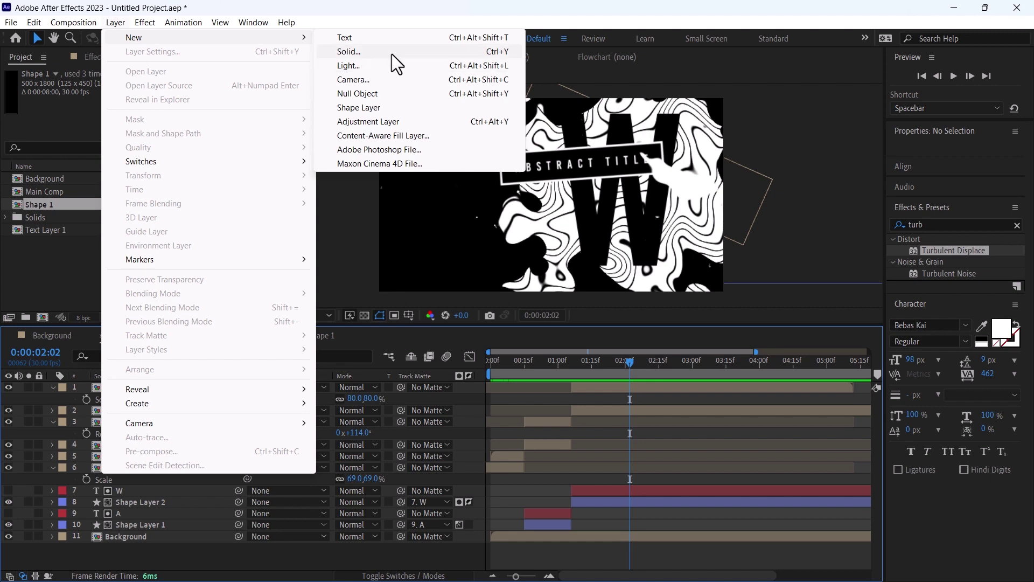
click(392, 52)
text(Noi)
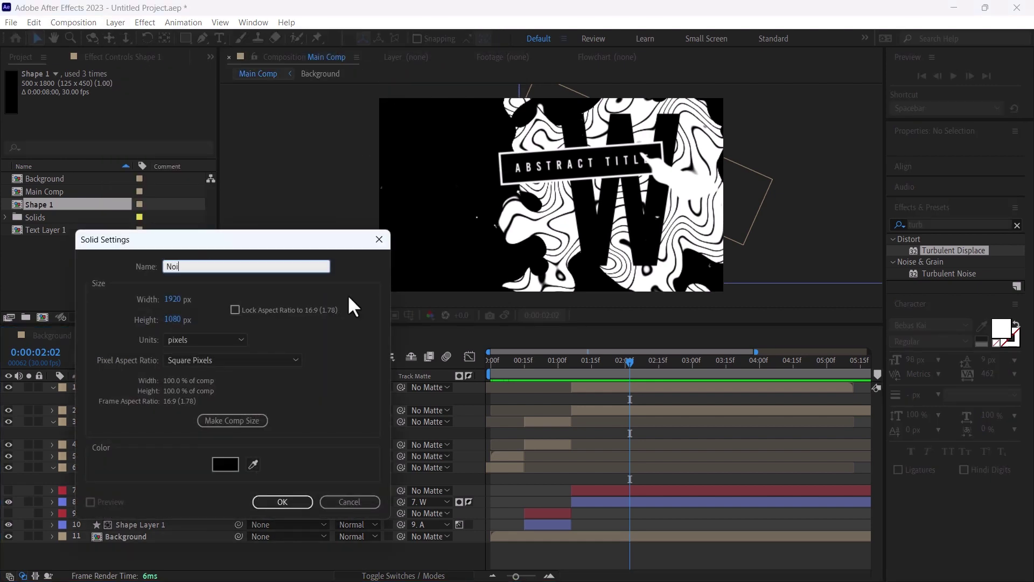
text(se 2)
key(Return)
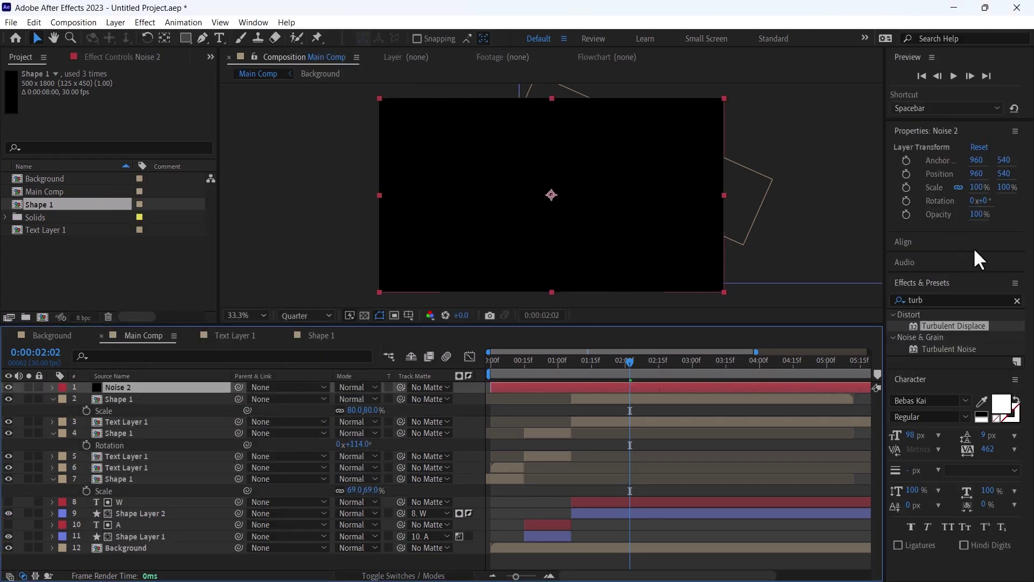
Apply Fractal Noise to the Noise 2 solid with Contrast 2000, Brightness -602 and Evolution 250°.
click(942, 299)
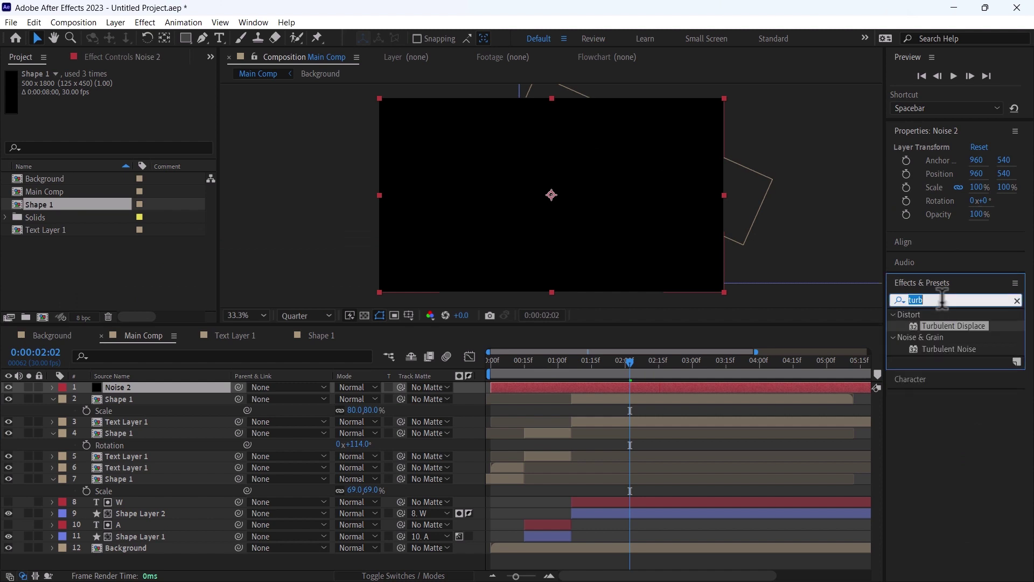
text(fract)
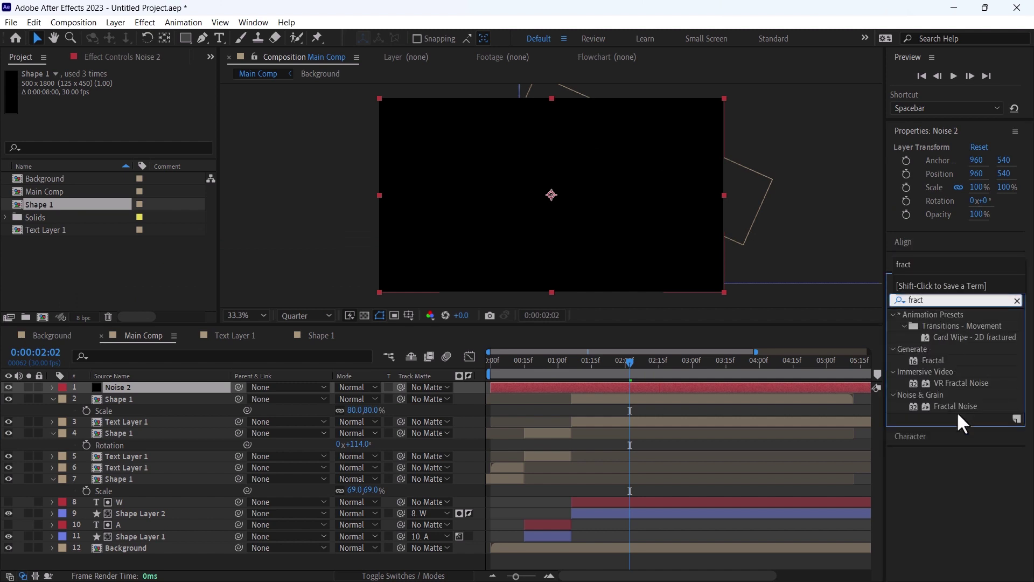
drag(956, 406, 662, 385)
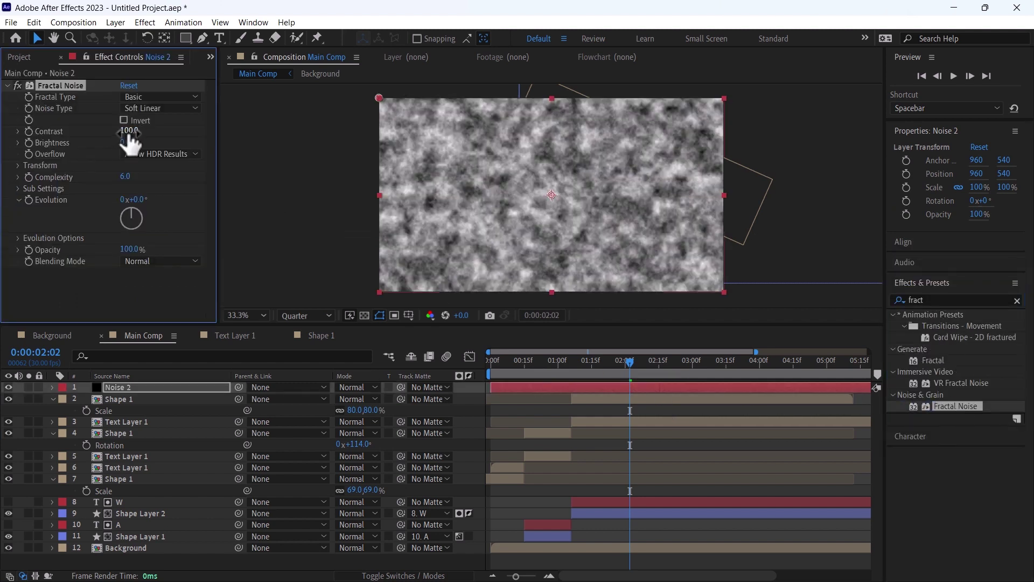
click(129, 132)
text(2000)
key(Tab)
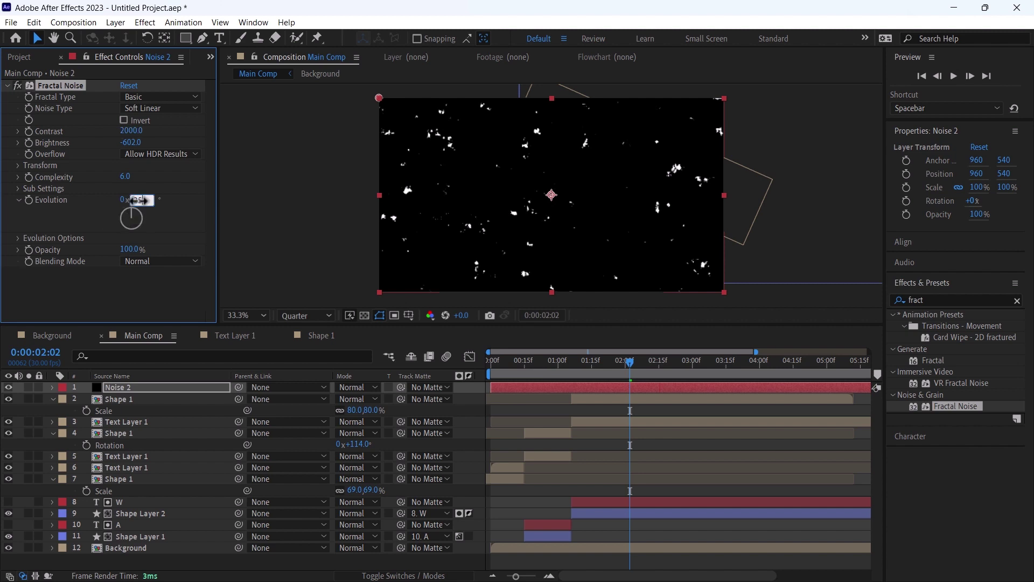
drag(138, 200, 138, 201)
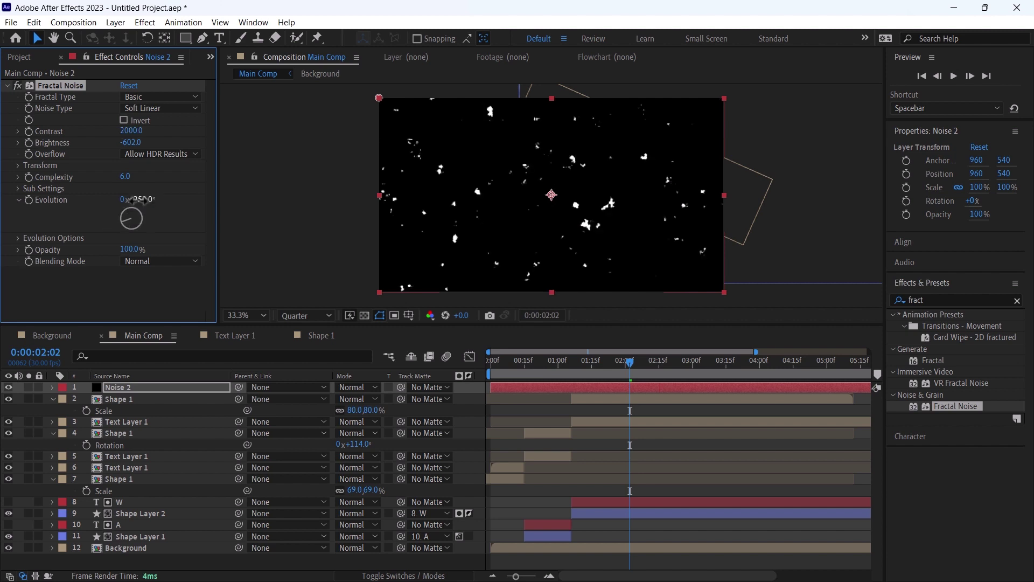
Add the expression time*100 to the Random Seed of the Fractal Noise effect.
click(17, 238)
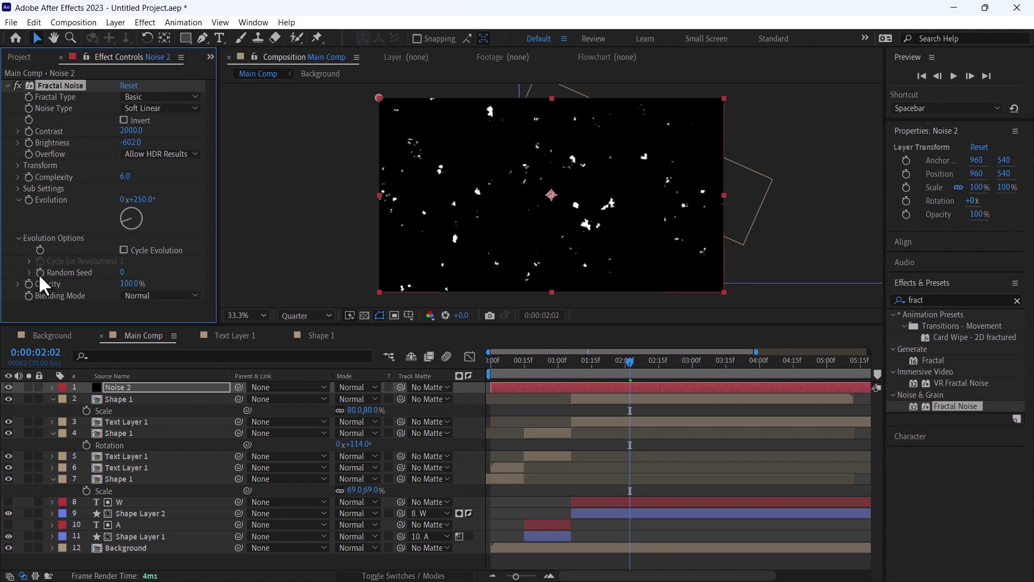
alt+click(39, 272)
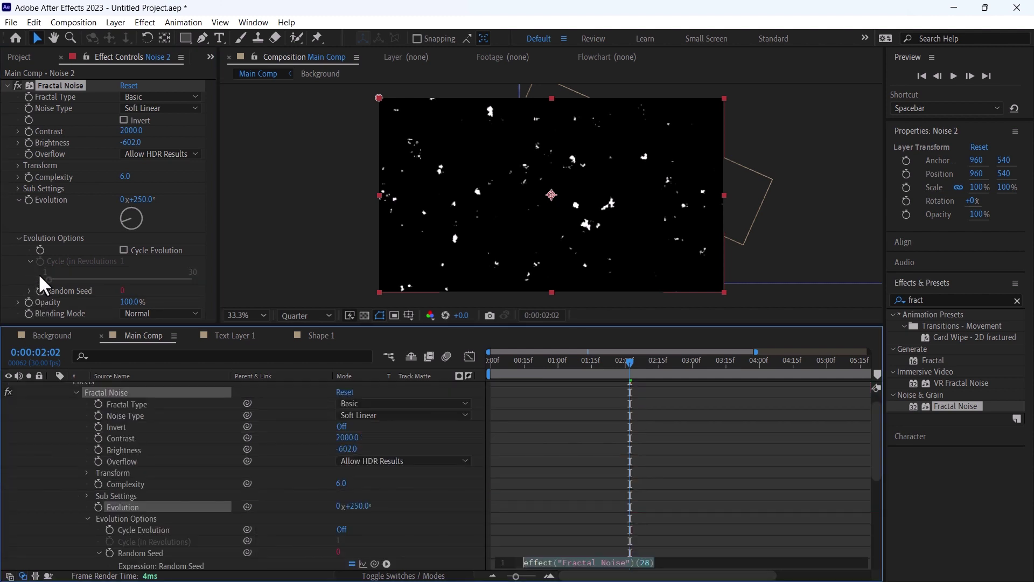
text(time)
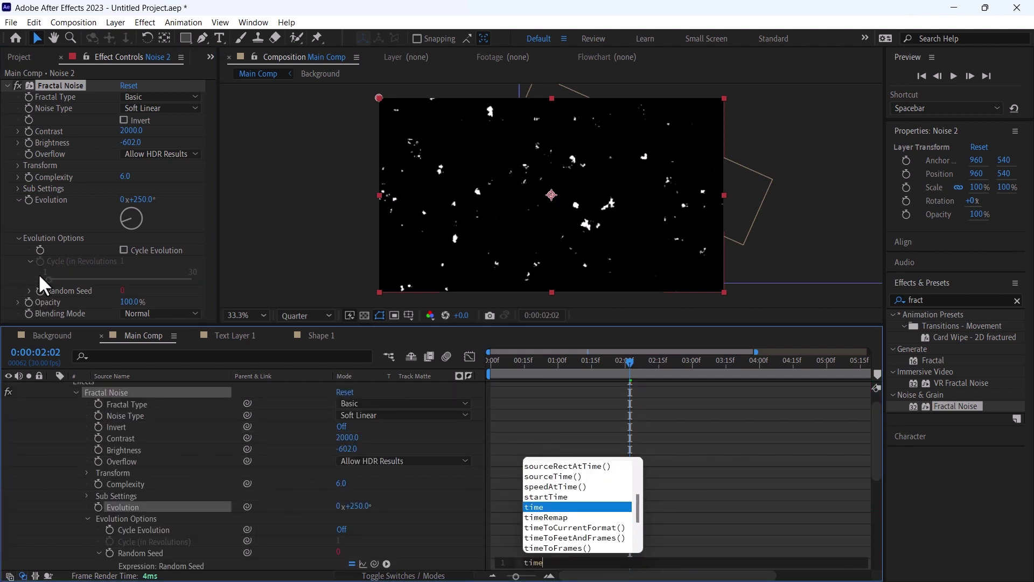
text(*100)
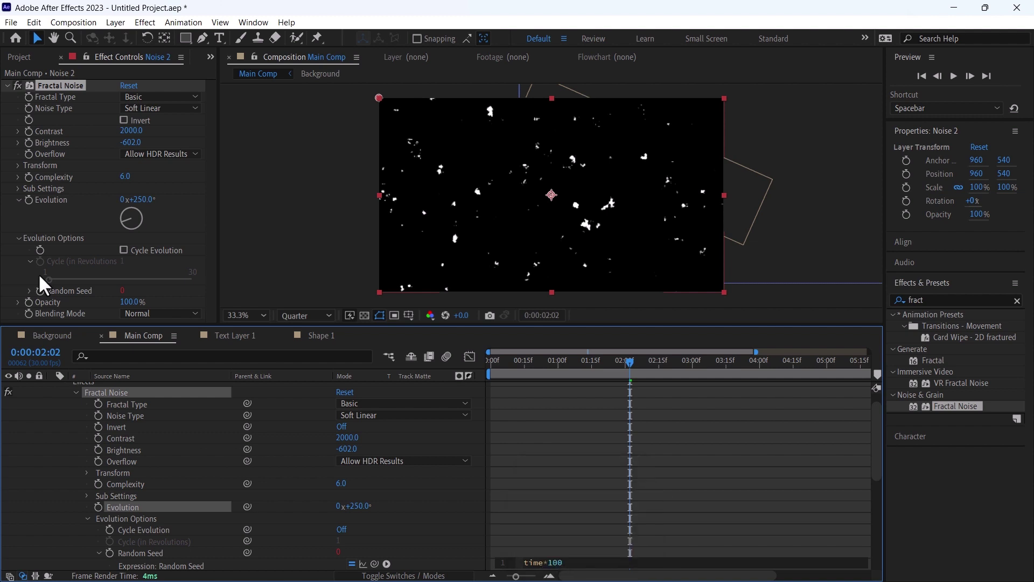
click(596, 477)
Apply Posterize Time to the Noise 2 layer with a frame rate of 6.
click(926, 224)
text(ps)
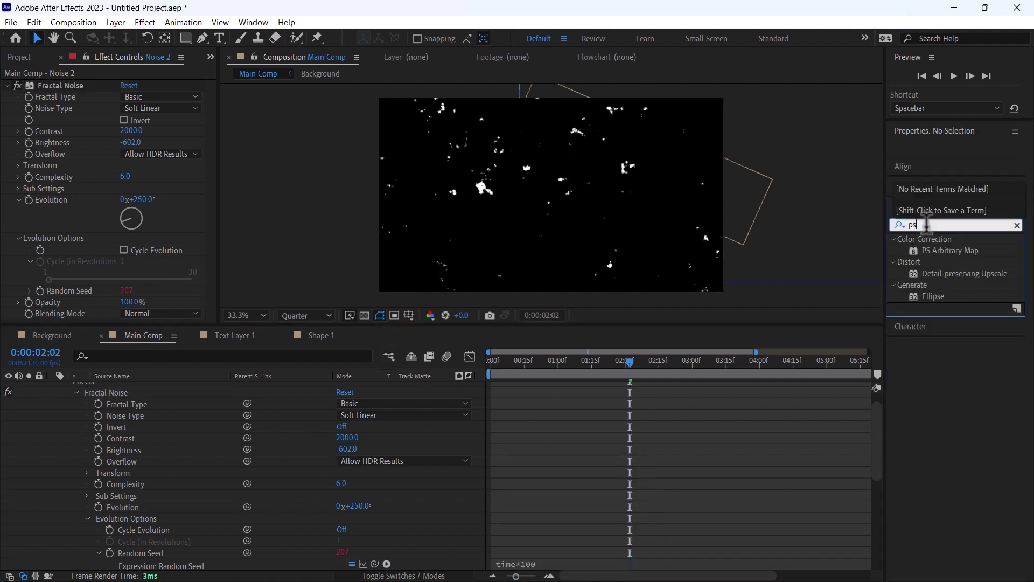
key(BackSpace)
text(ost)
drag(926, 272, 129, 320)
click(128, 316)
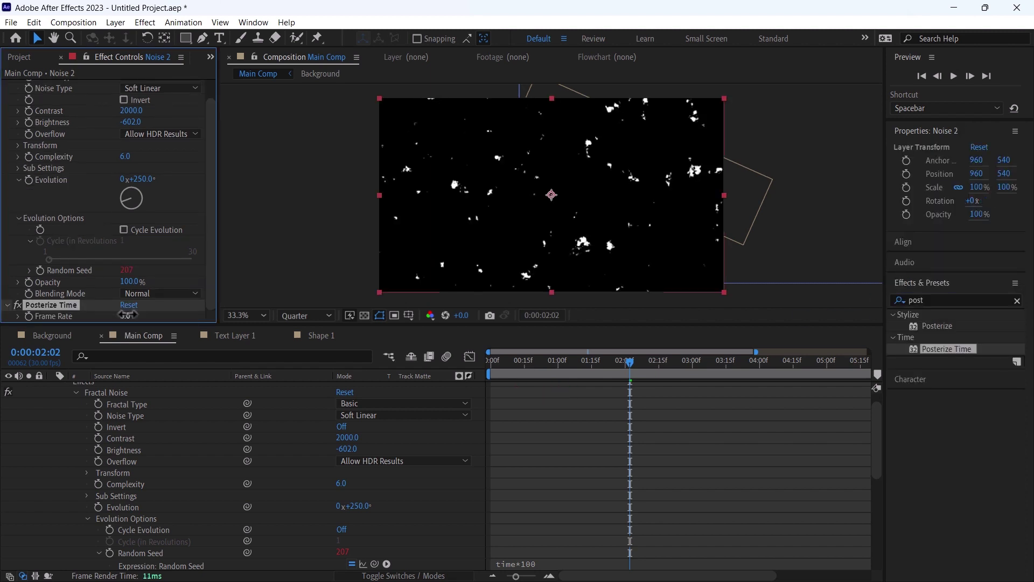
Apply a Custom Photo Filter in white to Noise 2 with Density 100% and Preserve Luminosity turned off.
click(950, 304)
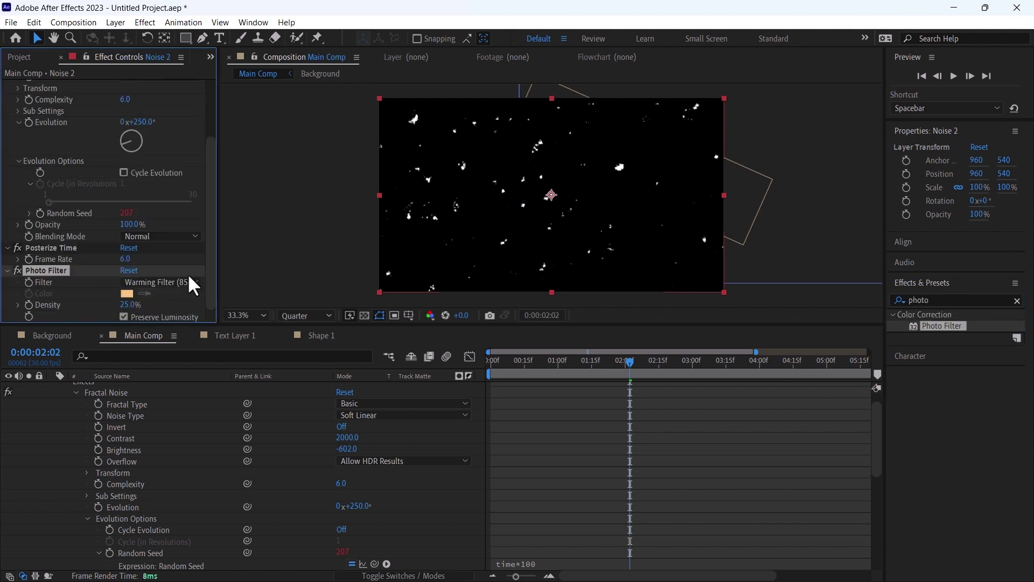
click(179, 283)
click(185, 573)
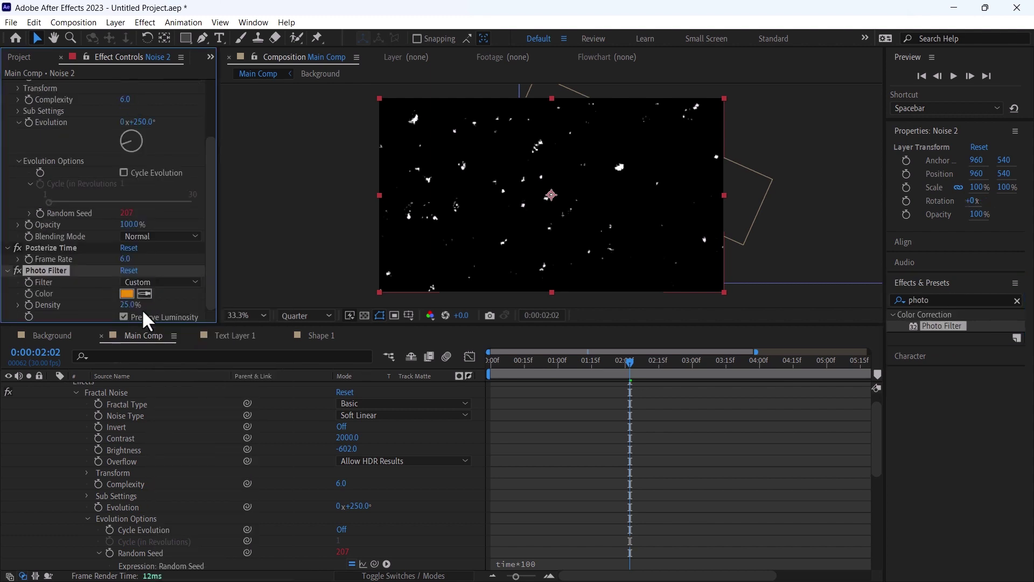
click(129, 304)
key(Tab)
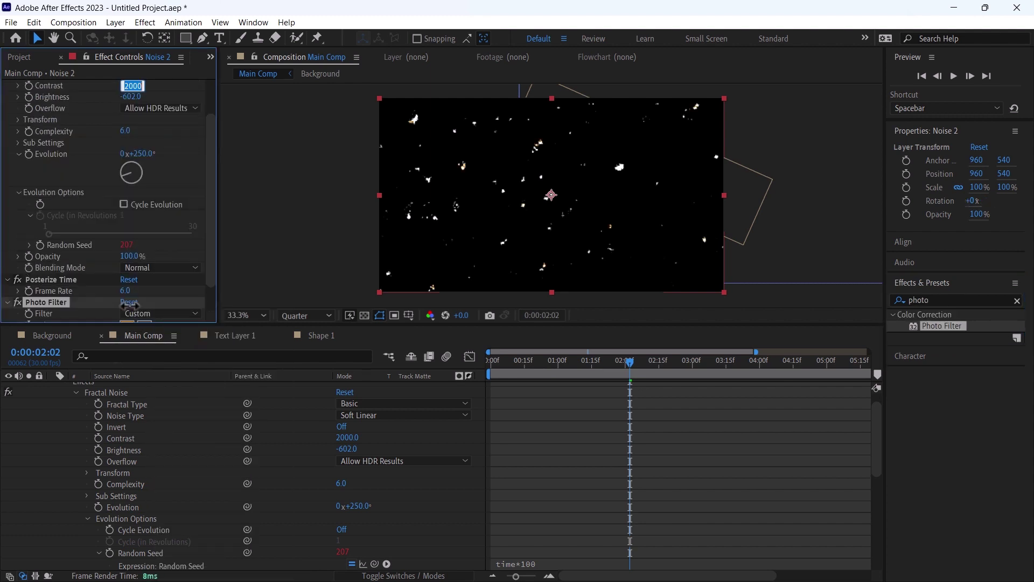
scroll(157, 313, down, 2)
click(135, 290)
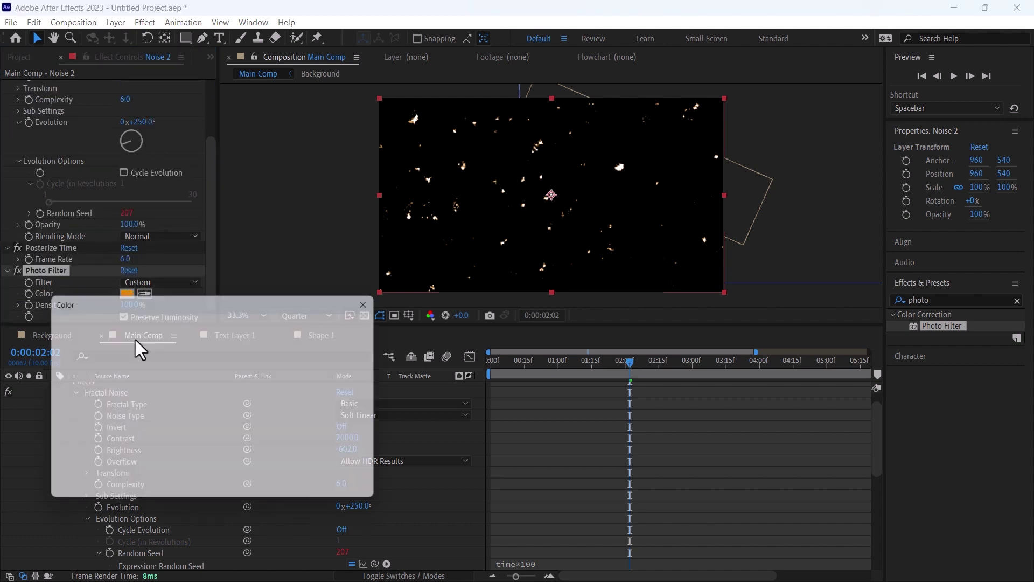
click(349, 324)
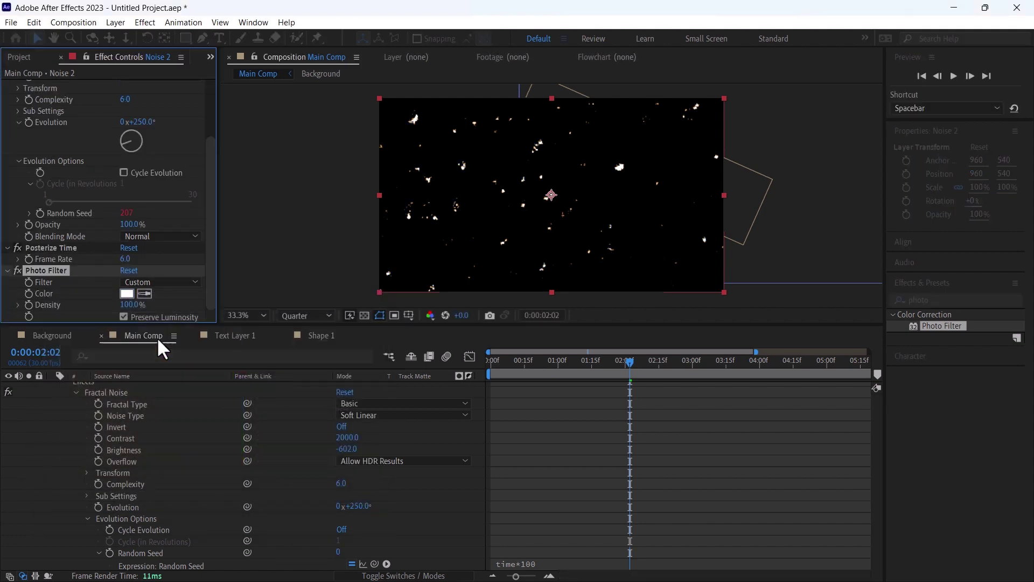
click(122, 317)
click(533, 468)
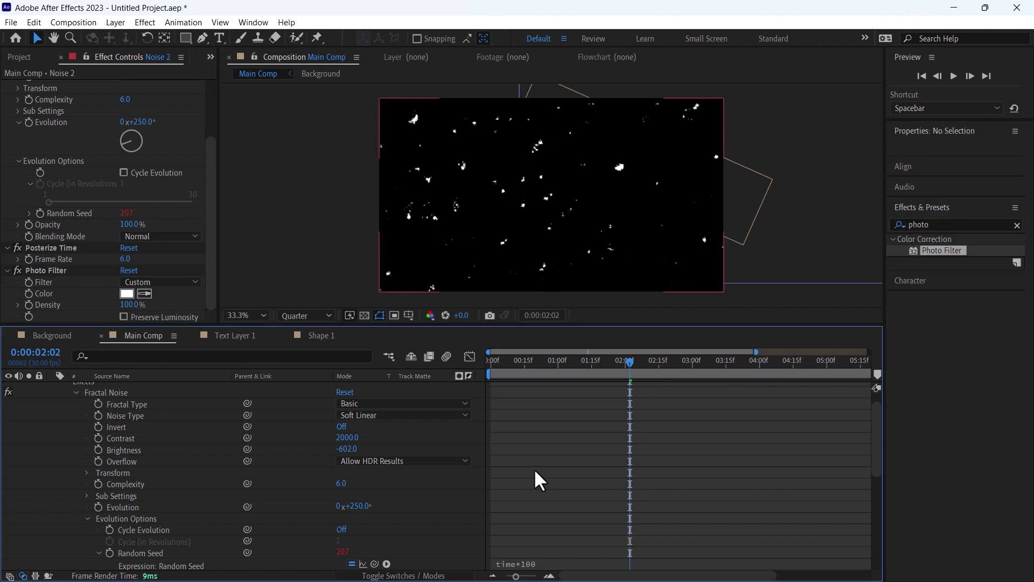
Collapse the layer properties and set the Noise 2 layer's blending mode to Add.
key(u)
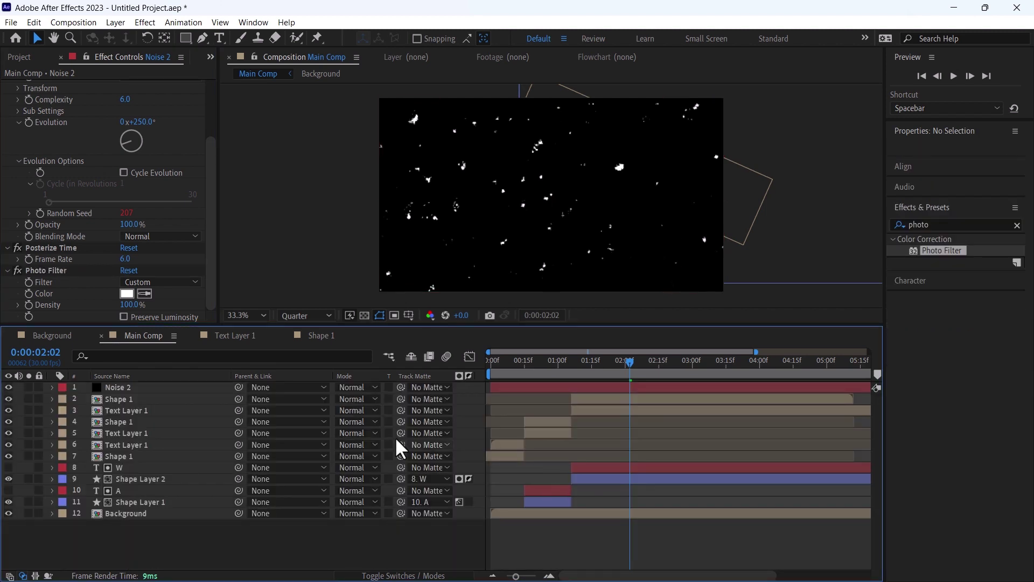
click(160, 386)
click(351, 386)
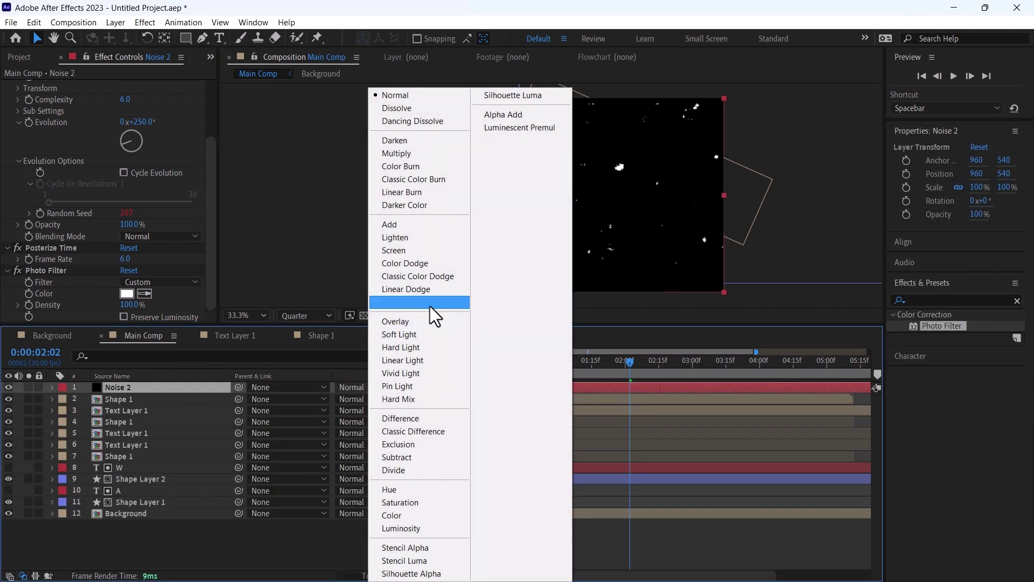
click(423, 229)
click(570, 533)
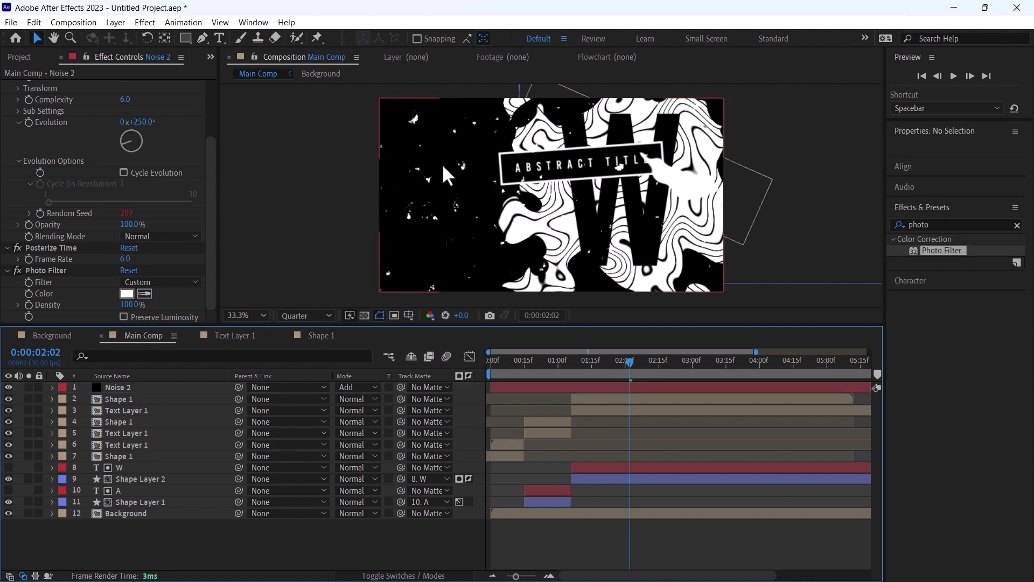
Lower the Noise 2 layer's opacity to 26% and preview the composition from the start.
click(221, 387)
key(t)
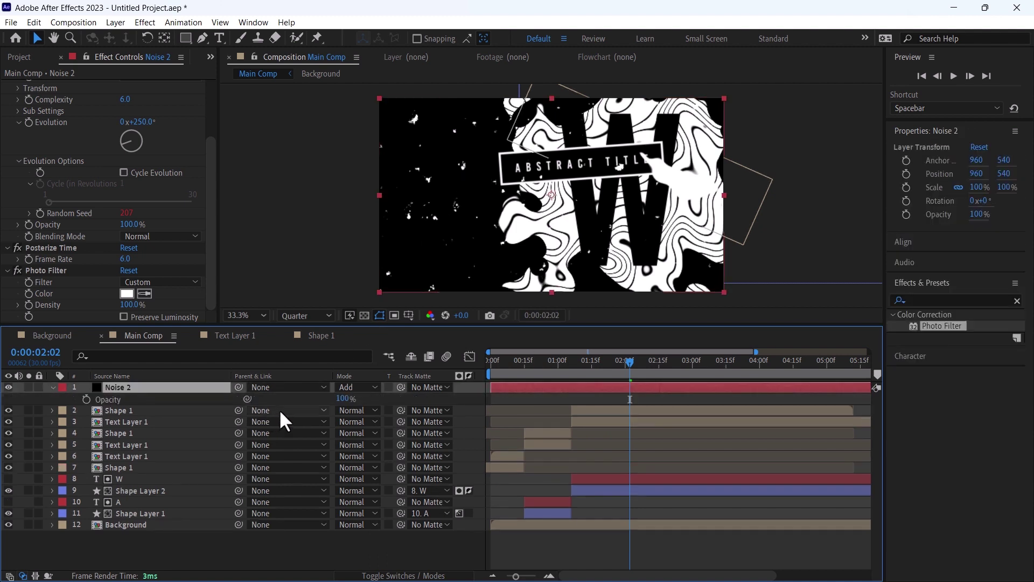
drag(343, 399, 312, 399)
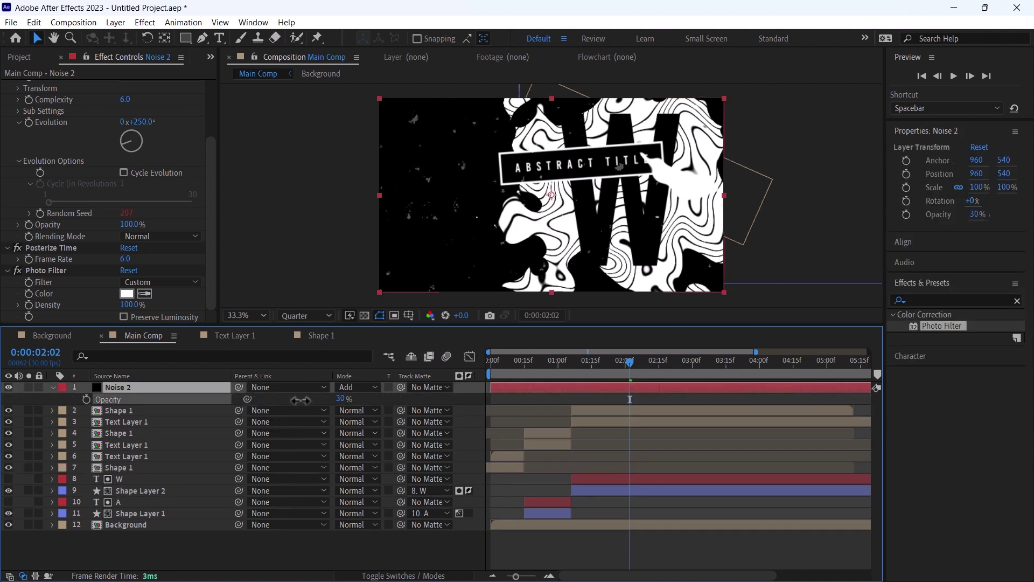
drag(527, 364, 489, 366)
key(space)
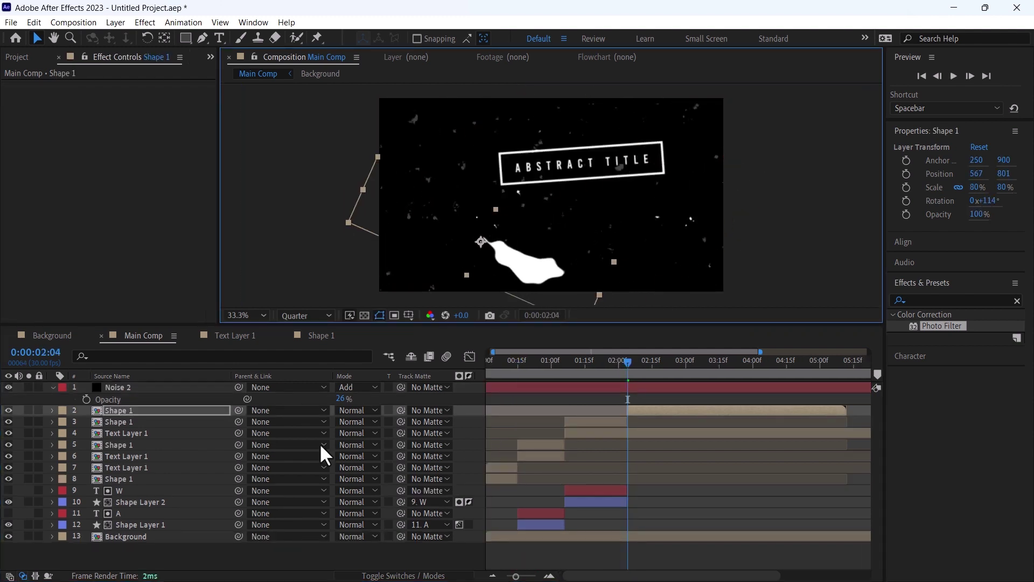
Rotate the top Shape 1 layer to 83° and move it to about 405, 915.
key(r)
drag(356, 422, 339, 421)
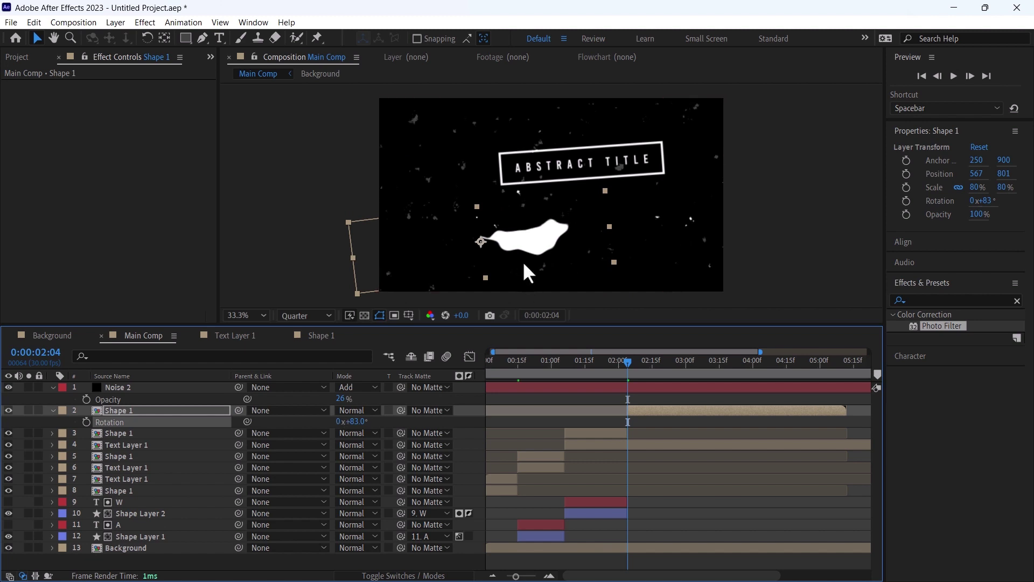
drag(544, 264, 514, 285)
Split the topmost Text Layer 1 at 0:00:02:04 and place the new part directly below the top Shape 1, scaled to 115%.
click(637, 446)
key(ctrl+shift+d)
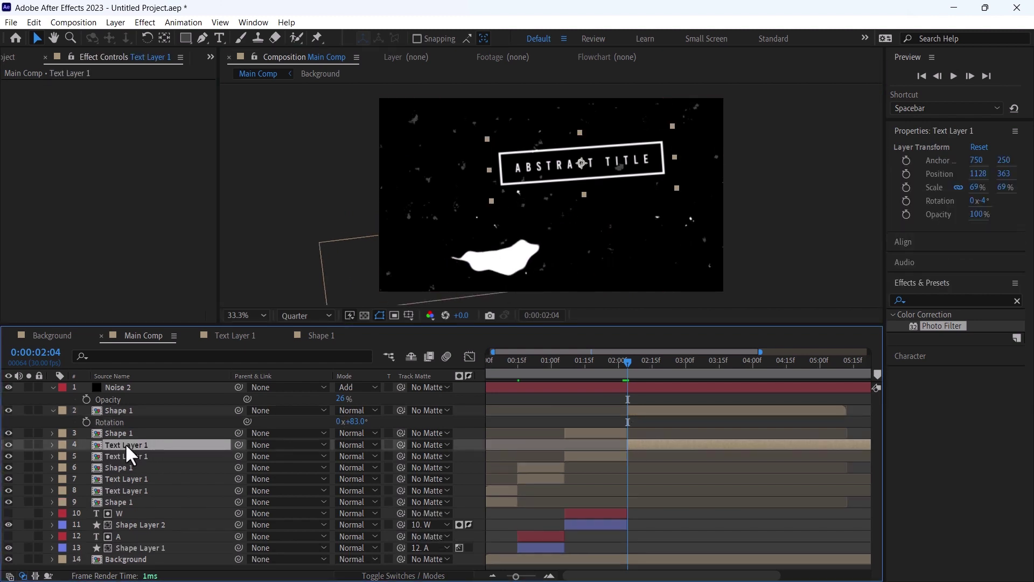
drag(126, 444, 132, 429)
key(s)
drag(377, 446, 403, 447)
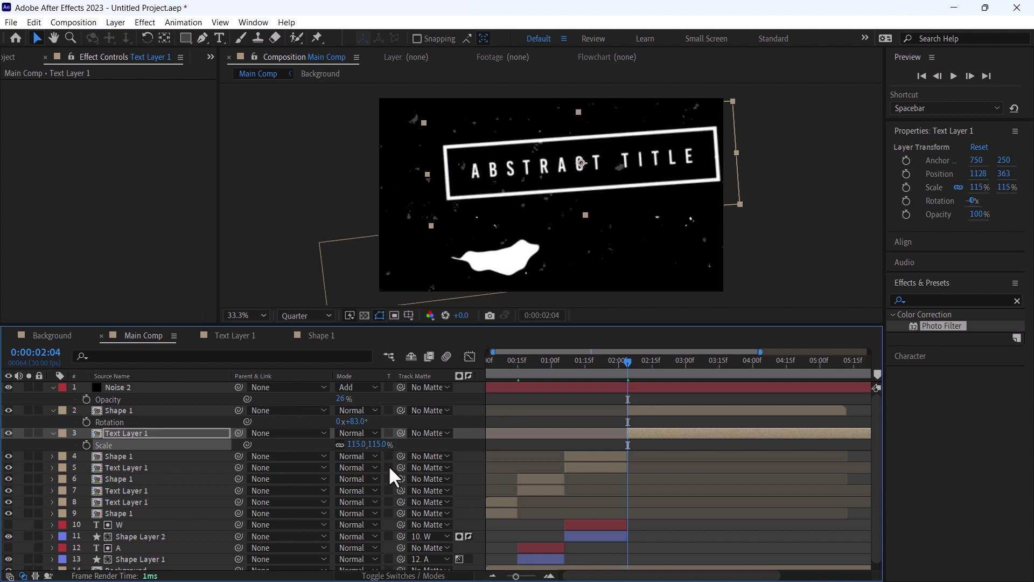
Set the new Text Layer 1's rotation to 0° and centre it in the composition.
key(r)
click(354, 444)
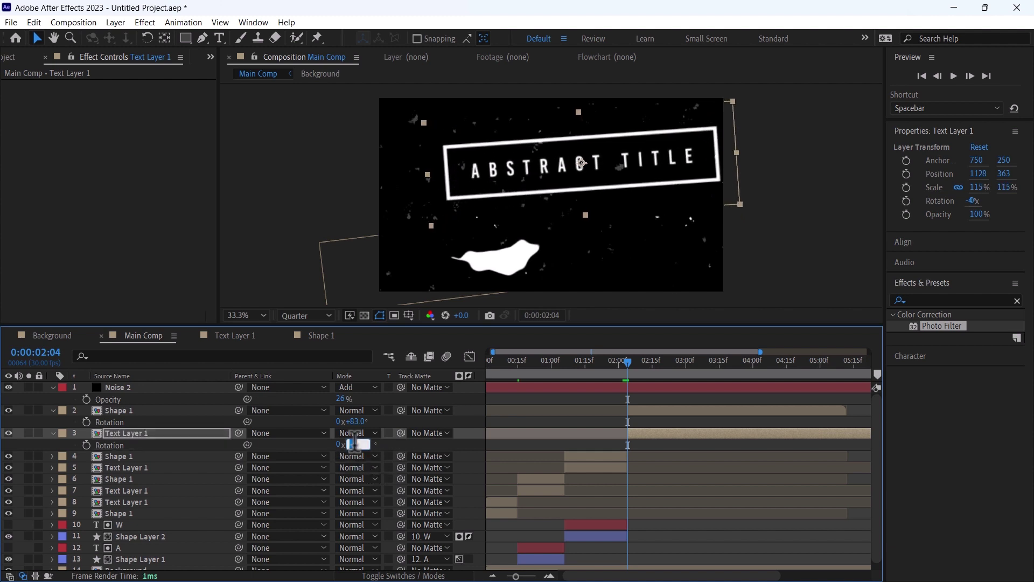
text(0)
click(384, 447)
key(ctrl+Home)
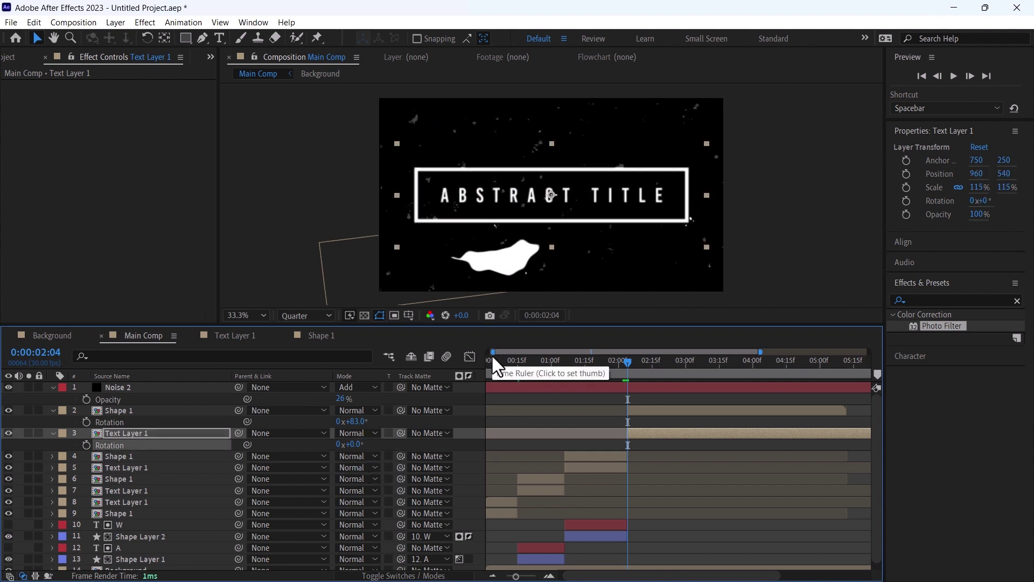
Animate the centred title's Scale with keyframes from 215% at 0:00:02:04 to 76% at 0:00:02:12.
key(s)
drag(371, 448, 433, 435)
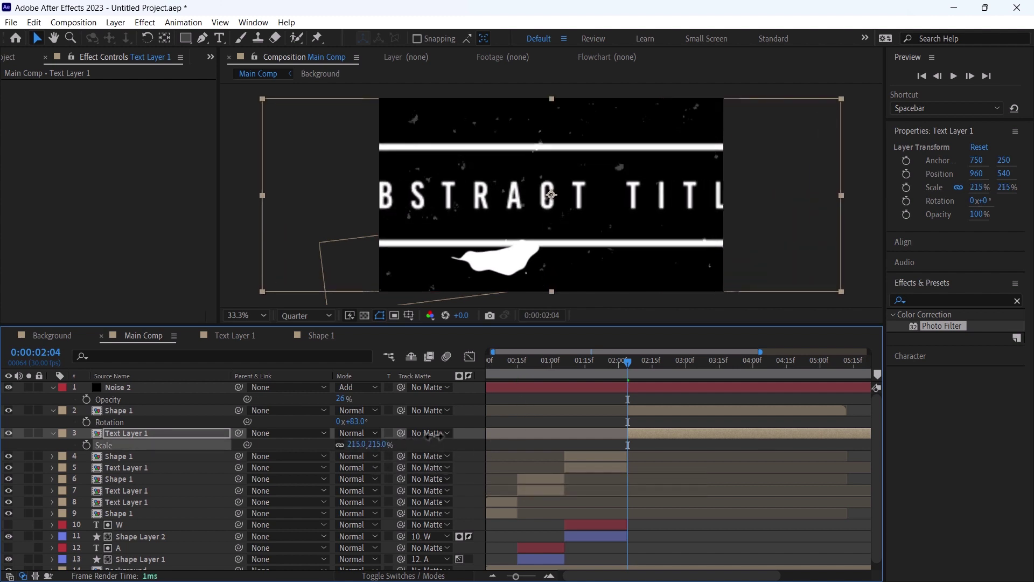
click(86, 444)
drag(626, 367, 645, 368)
drag(377, 445, 288, 446)
Enable motion blur for the centred title, apply Easy Ease to both Scale keyframes and preview the animation.
click(391, 575)
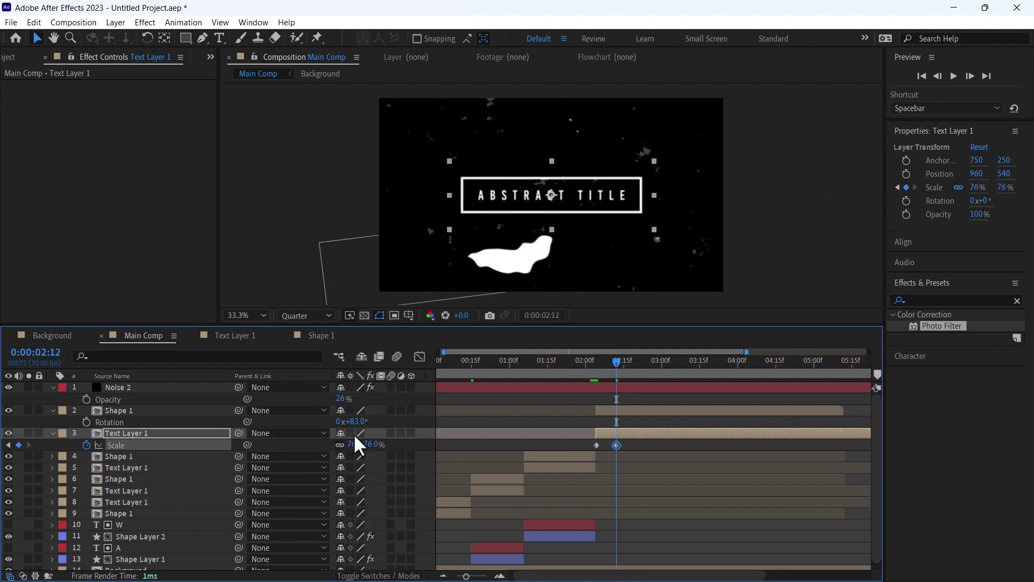
click(392, 433)
click(598, 361)
drag(584, 441, 629, 447)
key(F9)
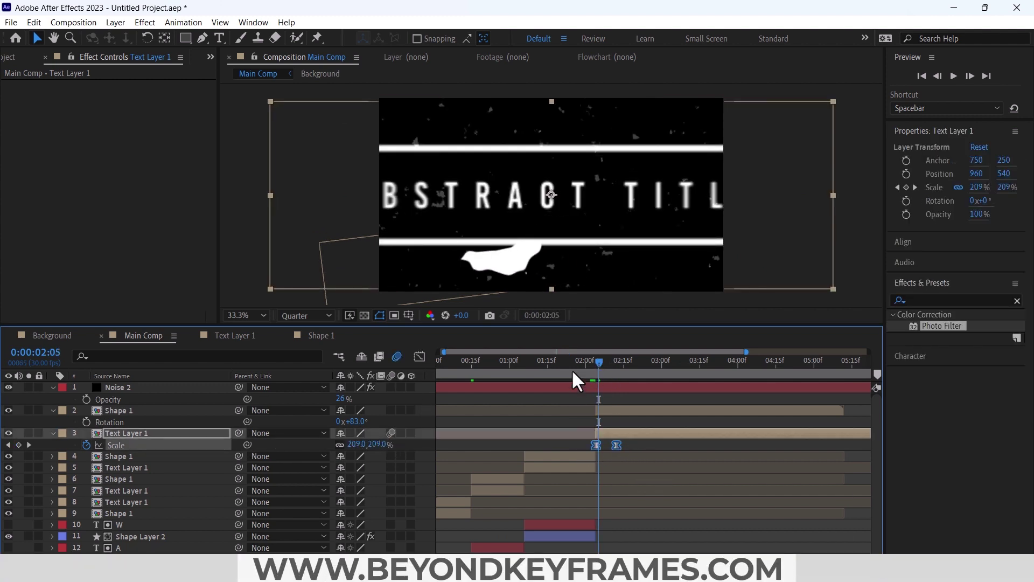
click(572, 371)
key(space)
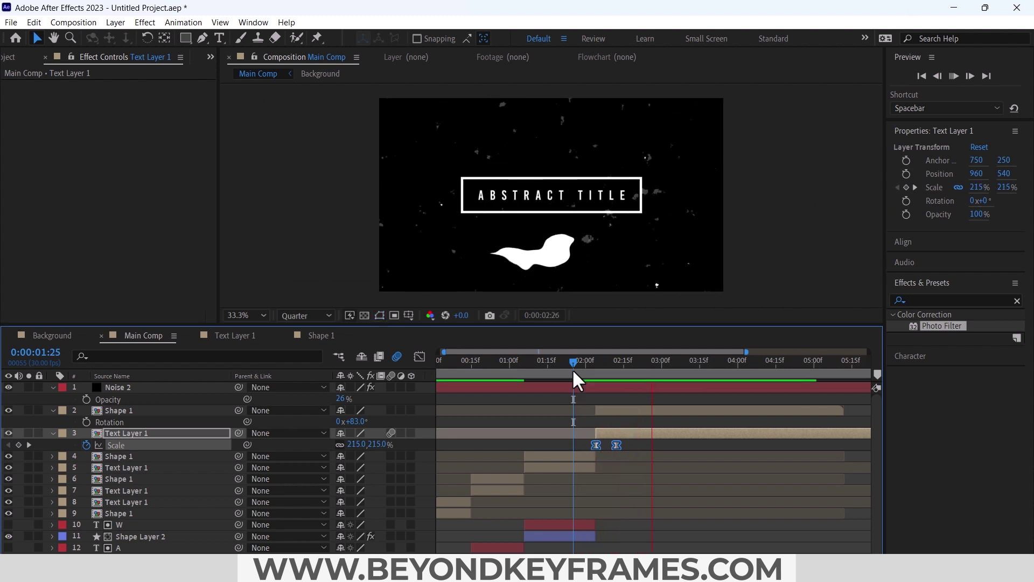
key(space)
Add Scale keyframes to the centred title of 76% at 0:00:02:27 and 102% at 0:00:02:28.
click(53, 433)
key(u)
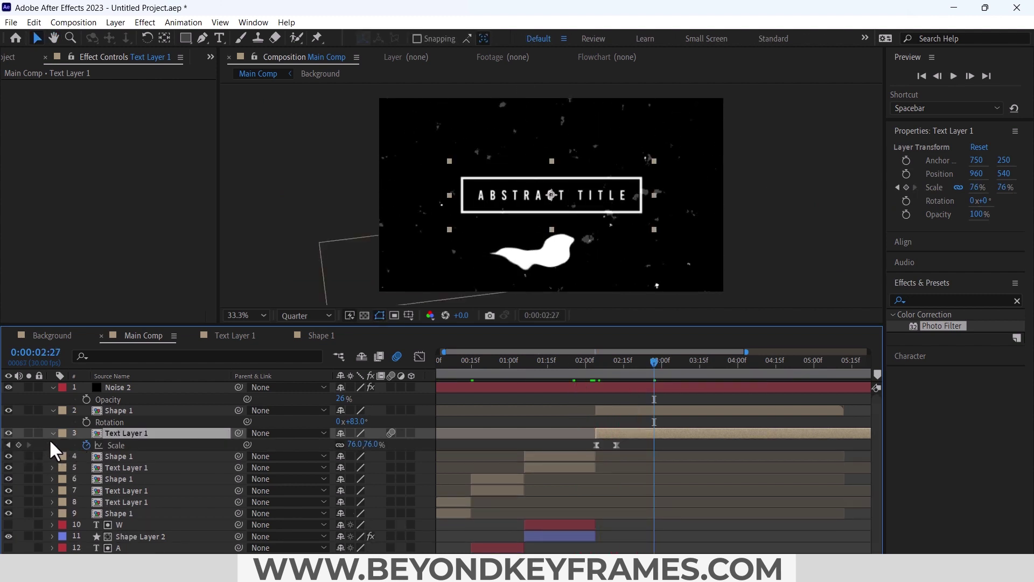
click(19, 445)
scroll(649, 377, up, 3)
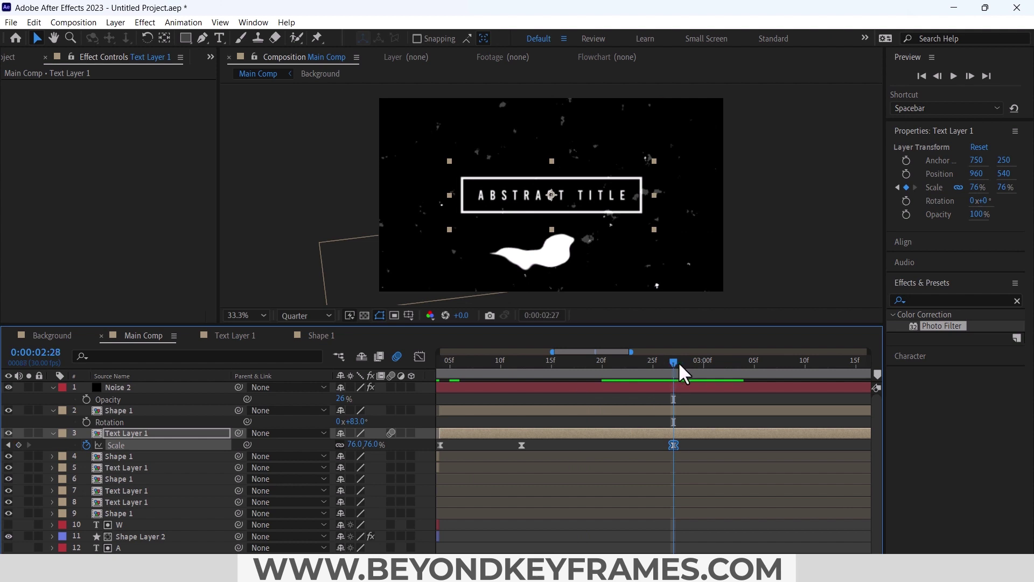
click(679, 365)
drag(369, 446, 383, 447)
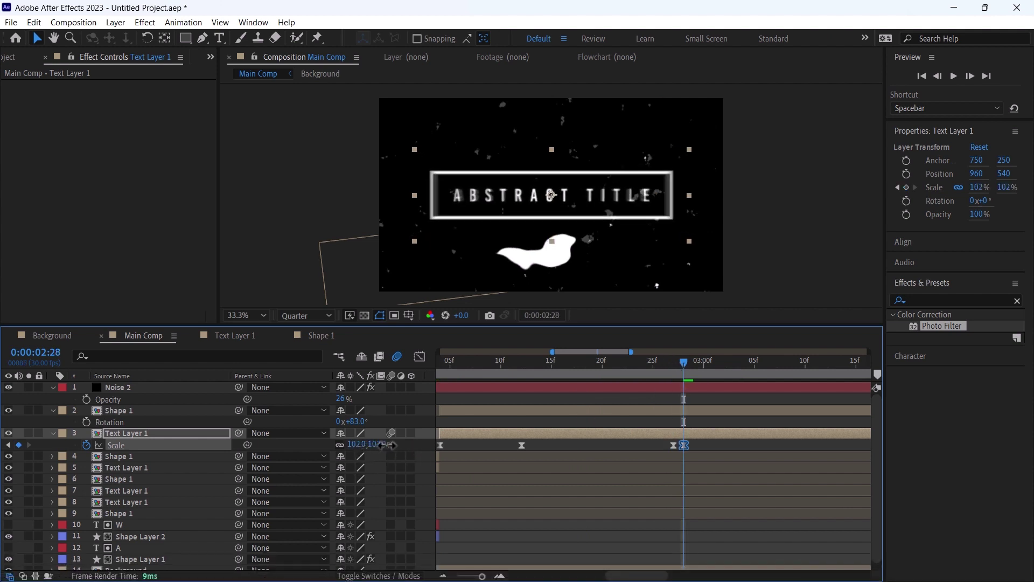
Split the top Shape 1 at 0:00:02:27 and move its second part above the title, to about 765, 312.
scroll(719, 386, down, 3)
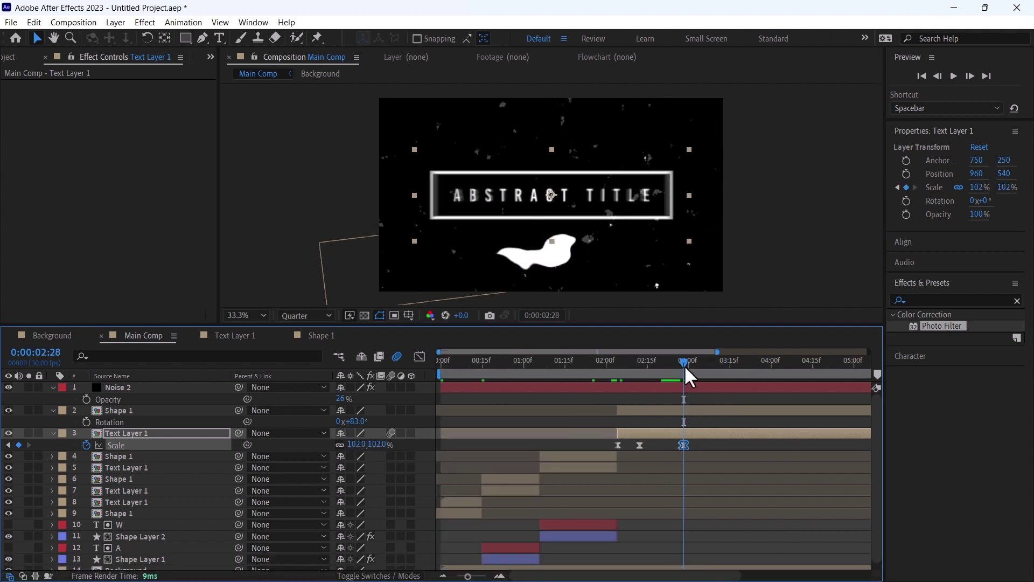
mouse_move(684, 366)
mouse_down()
mouse_move(647, 369)
mouse_move(680, 376)
mouse_up()
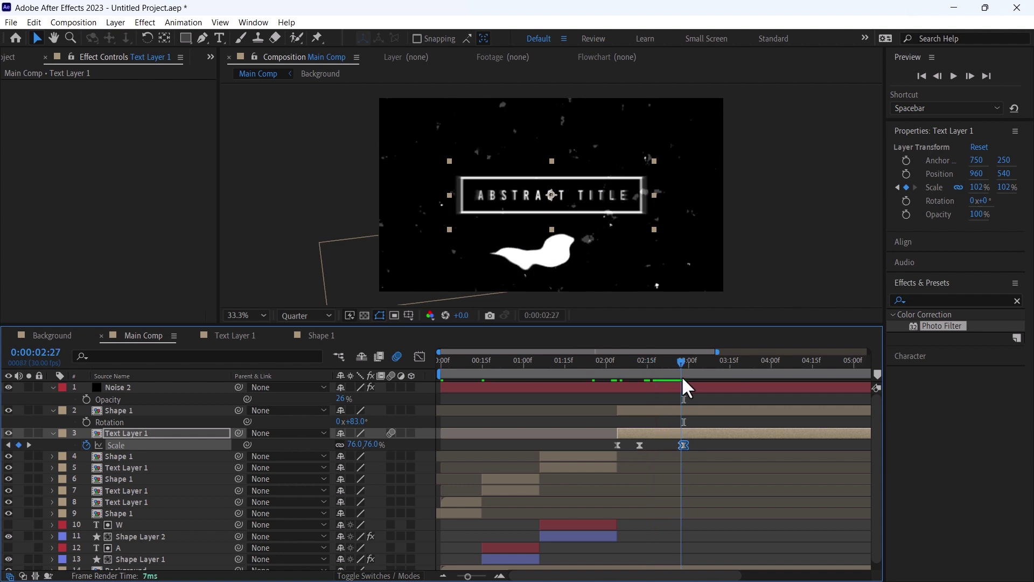
scroll(681, 425, up, 5)
click(687, 412)
key(ctrl+d)
scroll(657, 421, down, 3)
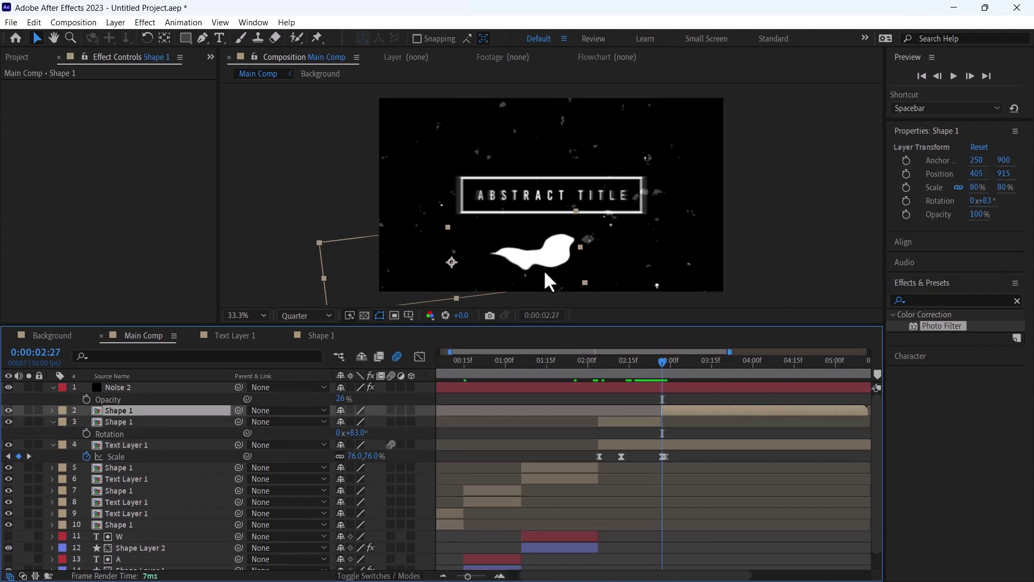
drag(543, 256, 606, 147)
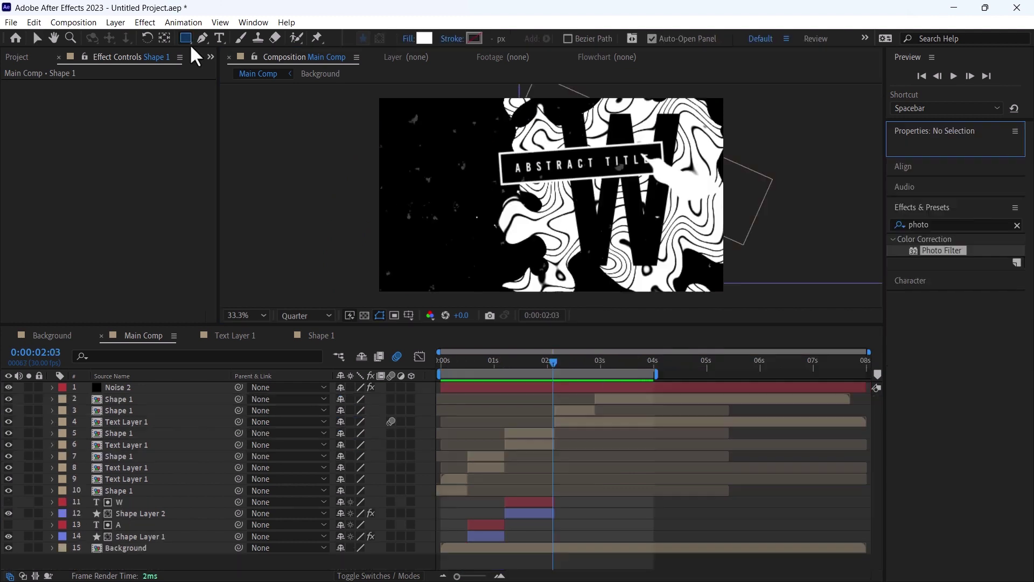
Draw a thin white rectangle of about 5142 × 42 px across the frame as a new shape layer.
drag(189, 41, 228, 42)
scroll(479, 224, down, 1)
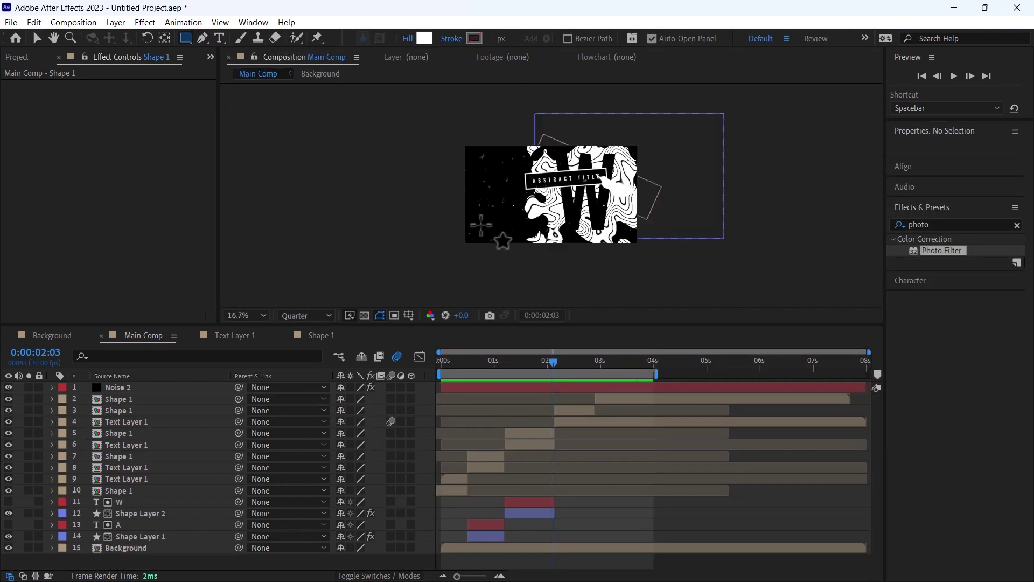
click(704, 528)
drag(277, 166, 740, 172)
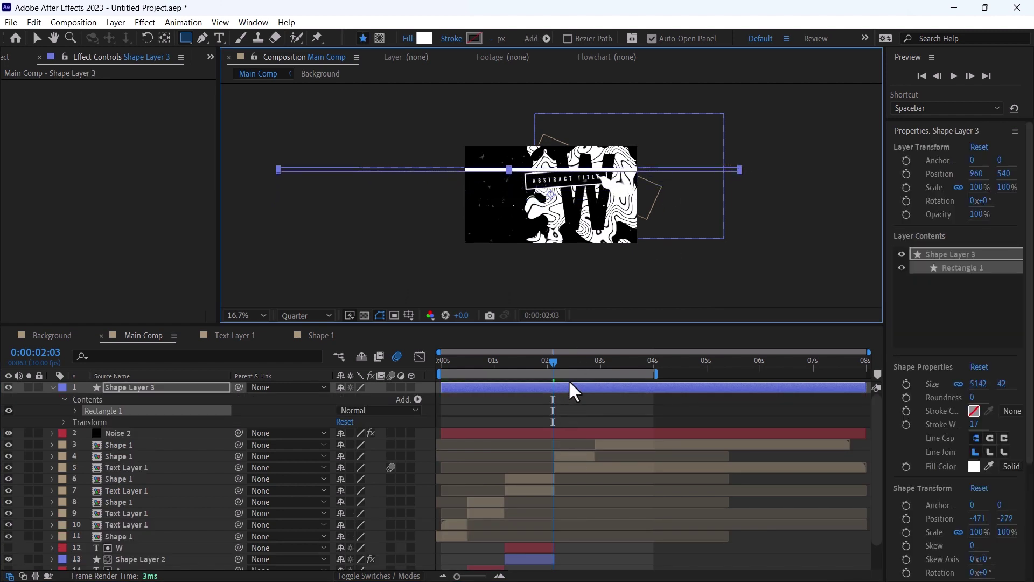
Tilt the thin white bar to a rotation of -9° and place it just above the boxed title.
click(569, 383)
key(r)
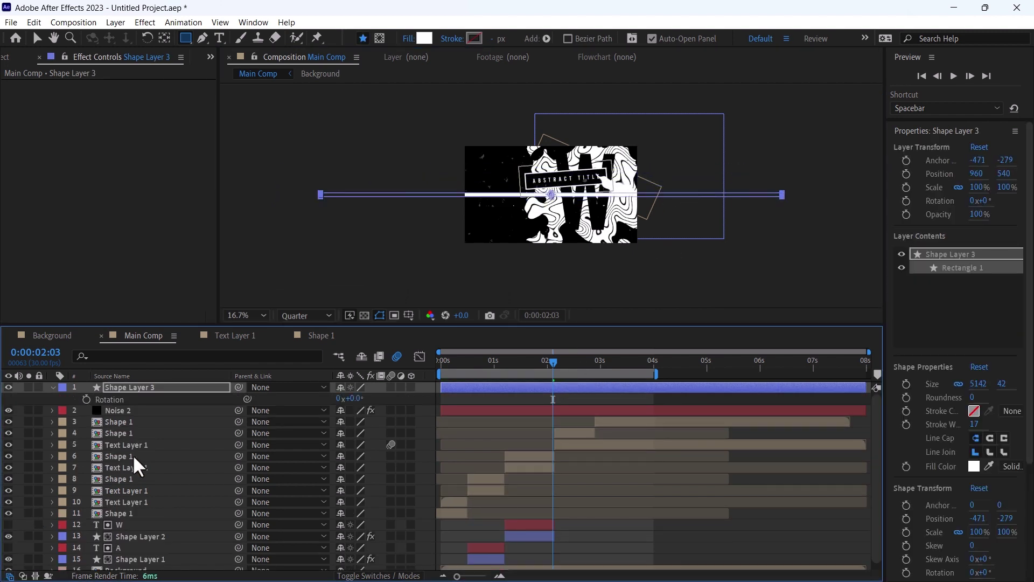
drag(358, 398, 340, 398)
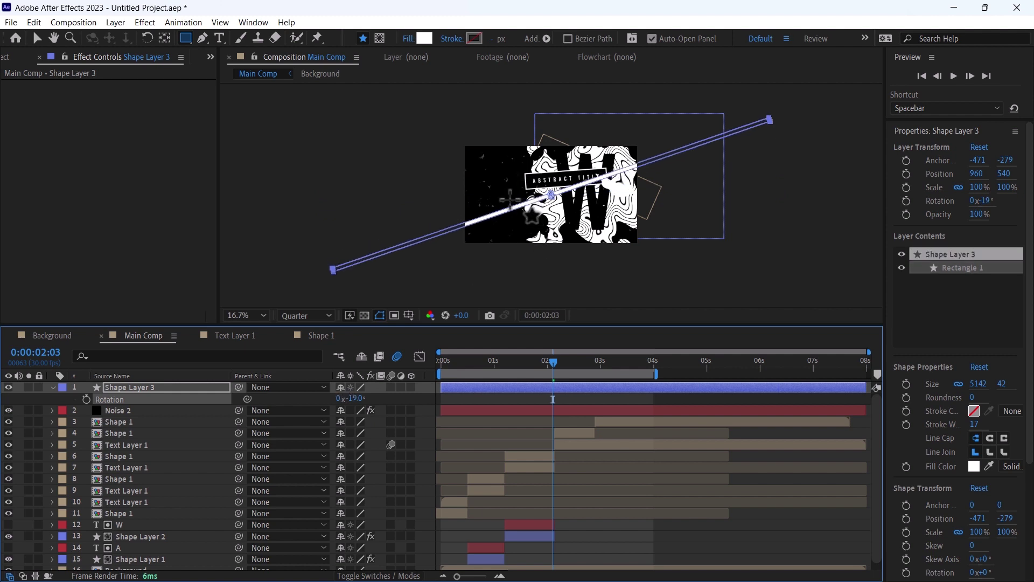
key(v)
drag(508, 217, 491, 179)
Apply the Venetian Blinds effect to Shape Layer 3 with Transition Completion 15%.
click(921, 480)
text(ven)
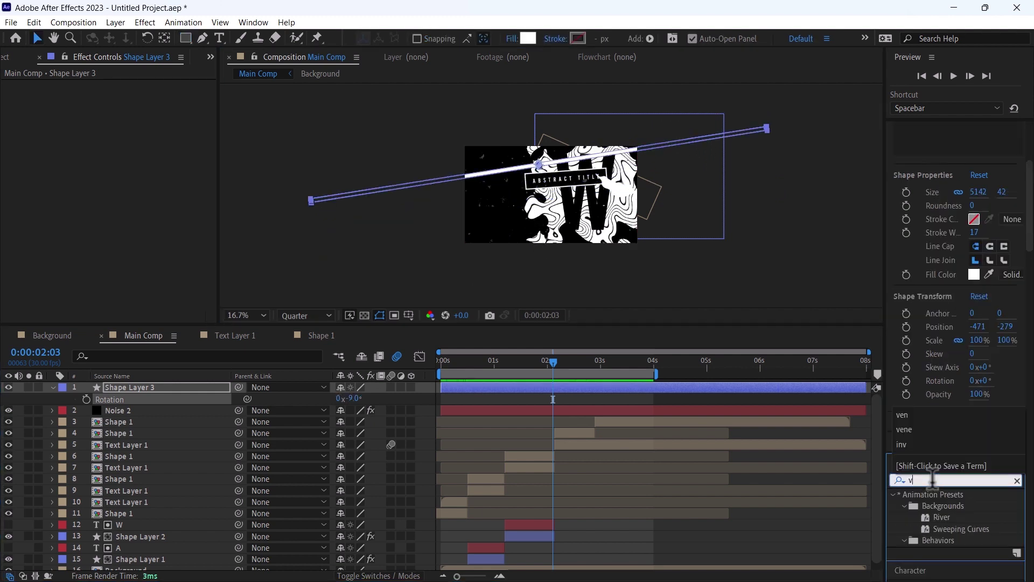
drag(951, 537, 560, 386)
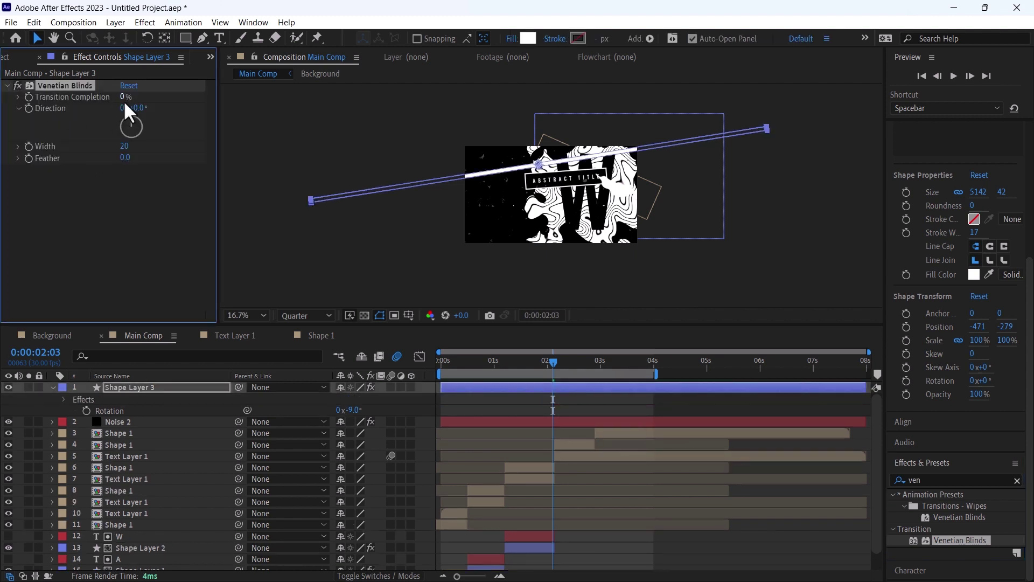
click(123, 97)
key(Tab)
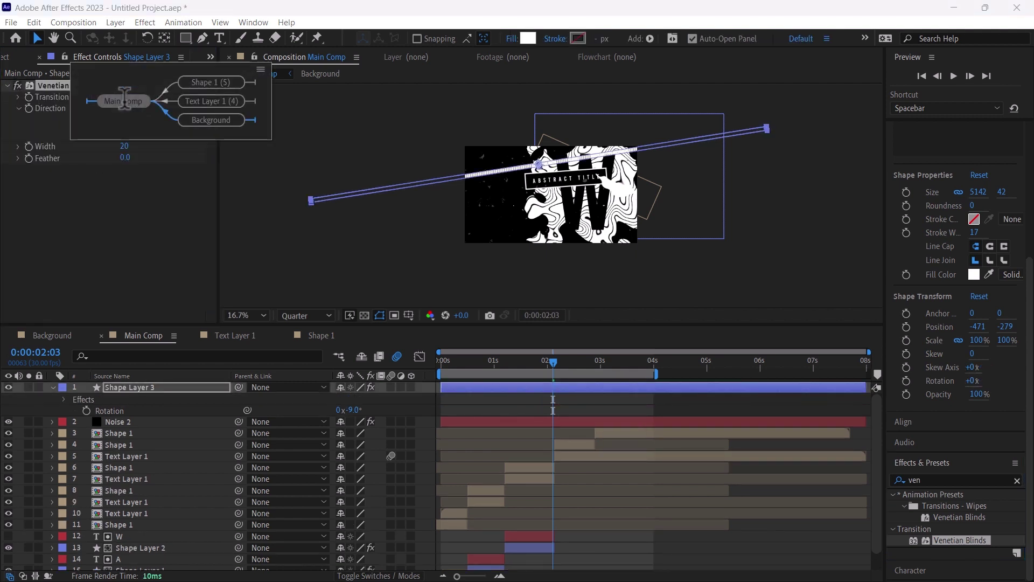
click(99, 189)
Set the Venetian Blinds Direction to 45° and Width to 82.
click(137, 109)
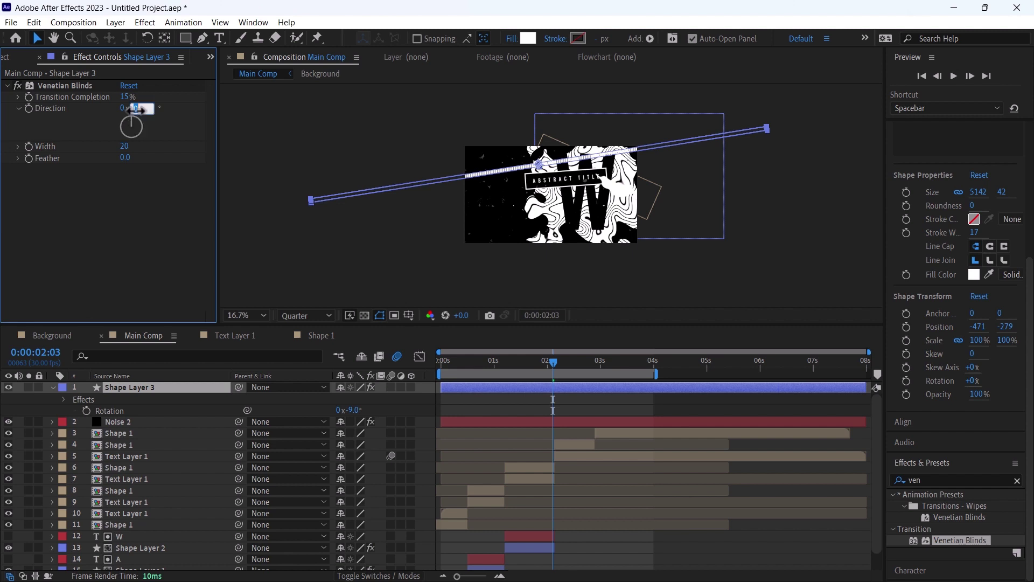
text(45)
key(Return)
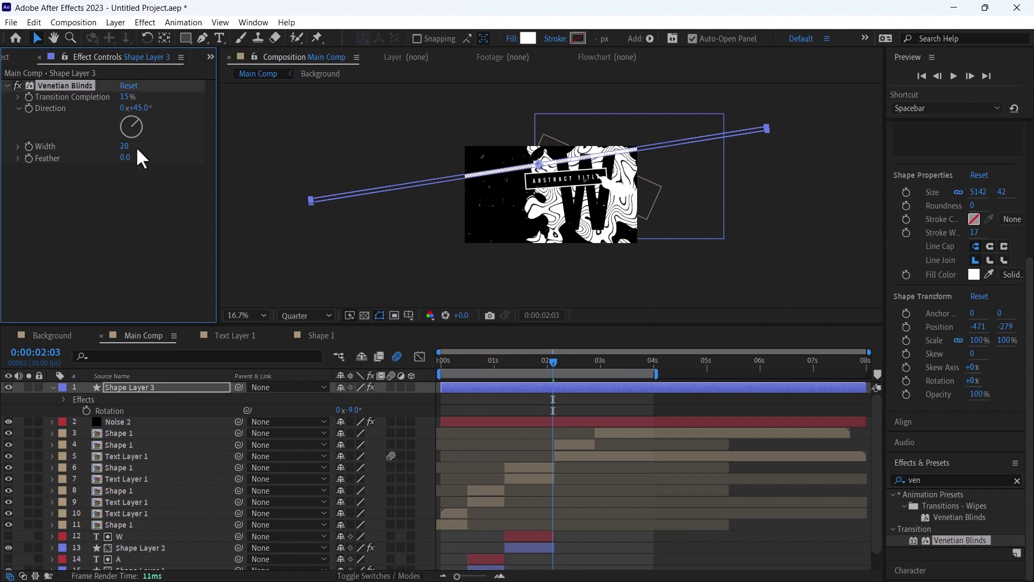
click(124, 146)
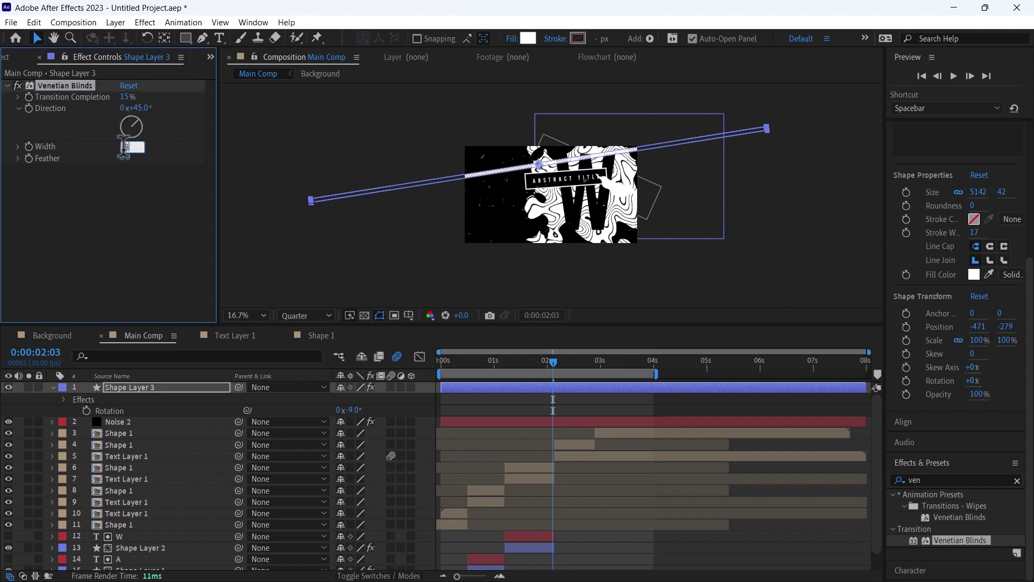
text(82)
key(Return)
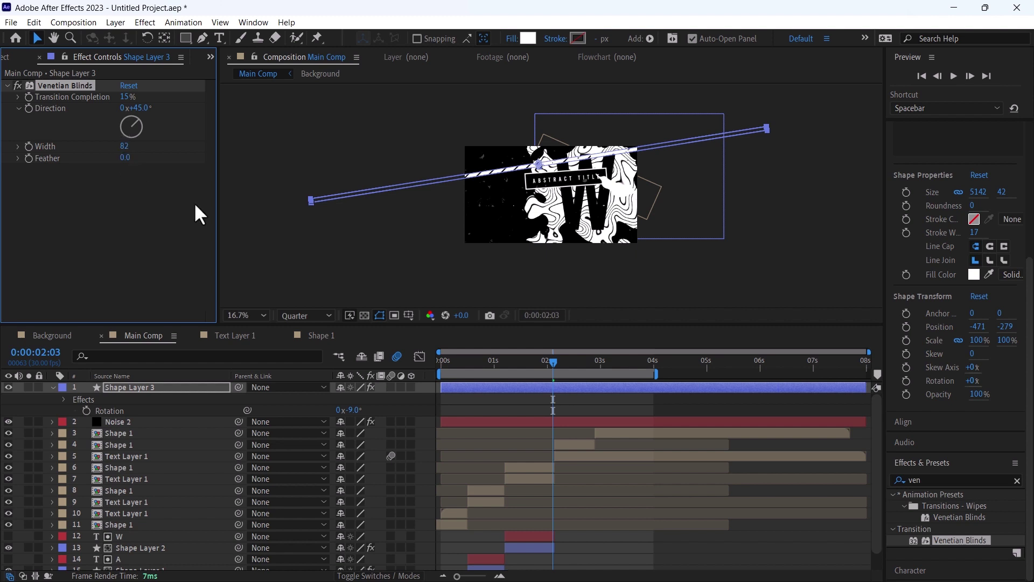
Apply the Turbulent Displace effect to Shape Layer 3.
click(940, 475)
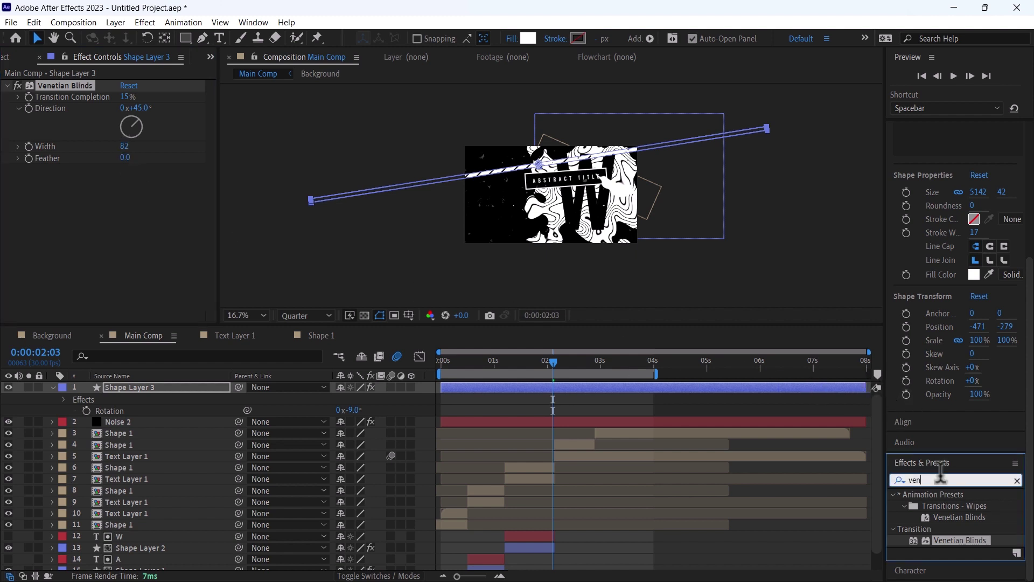
text(turb)
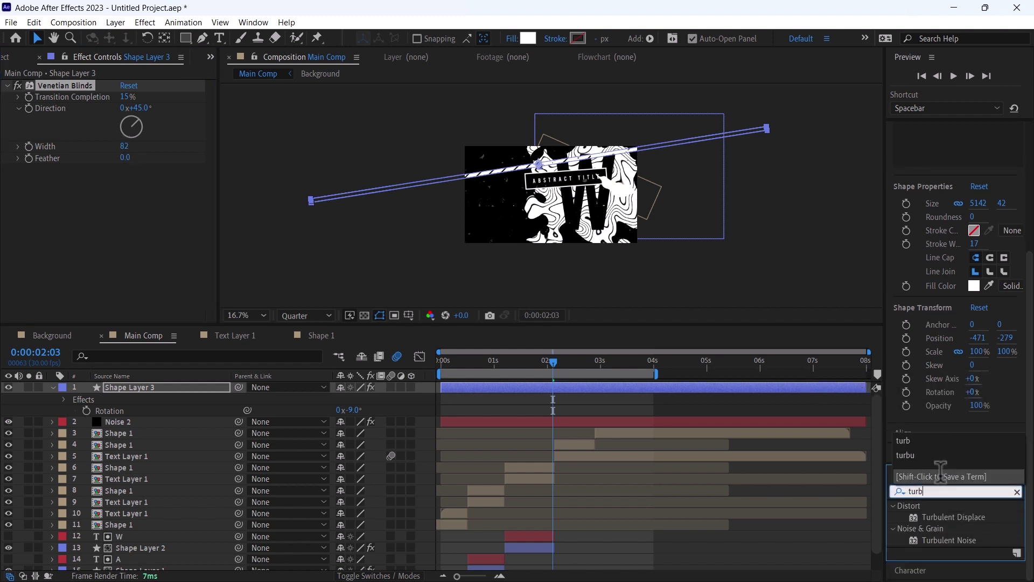
drag(954, 520, 649, 385)
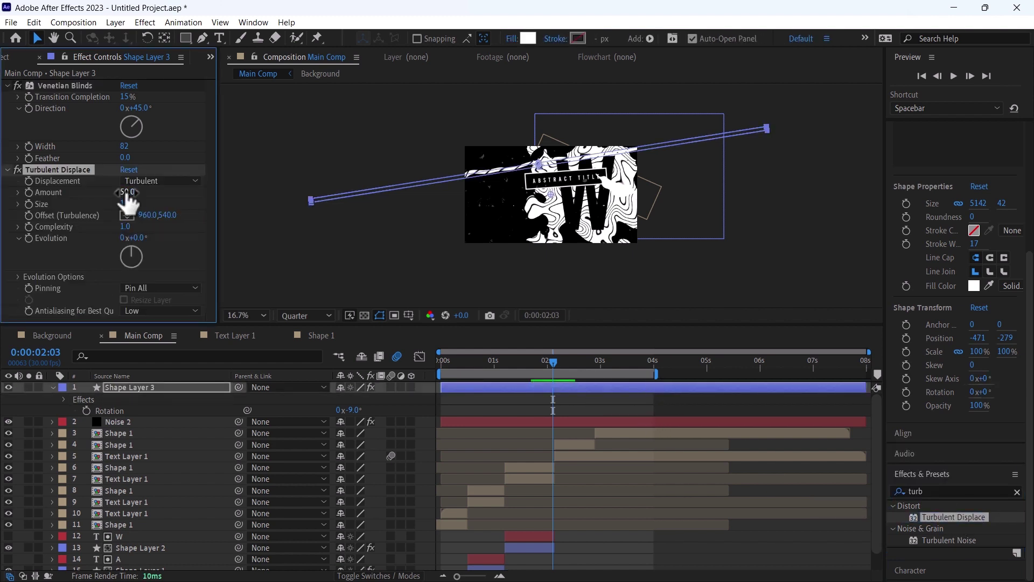
Set the Turbulent Displace Amount to -360 and Size to 70 on Shape Layer 3.
click(127, 192)
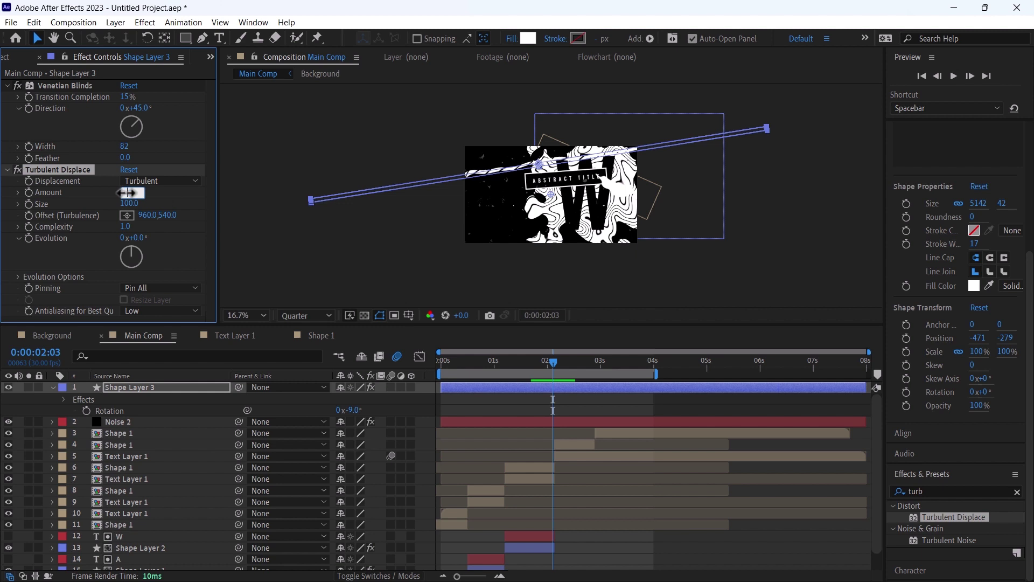
text(-360)
key(Return)
click(128, 204)
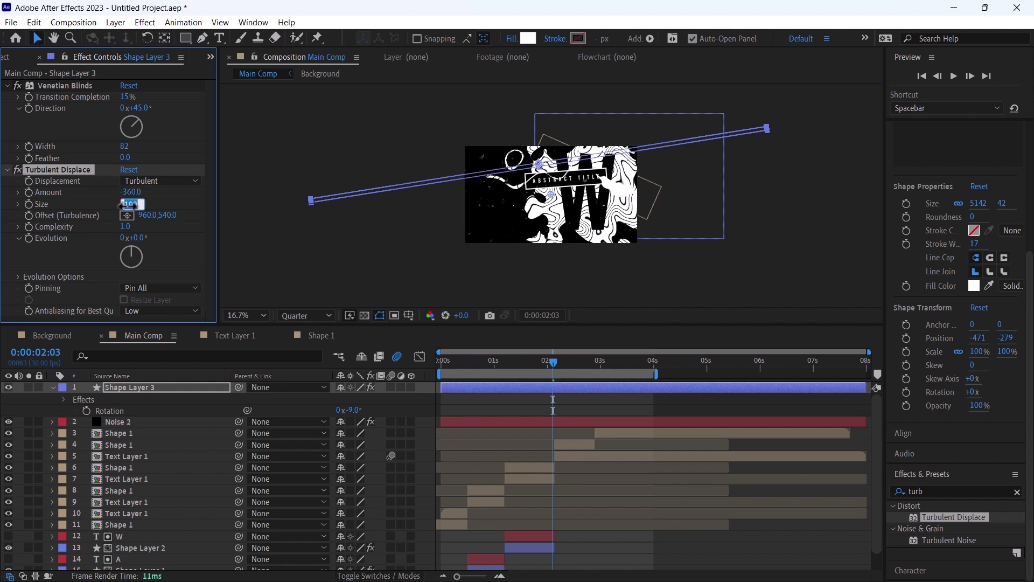
key(Return)
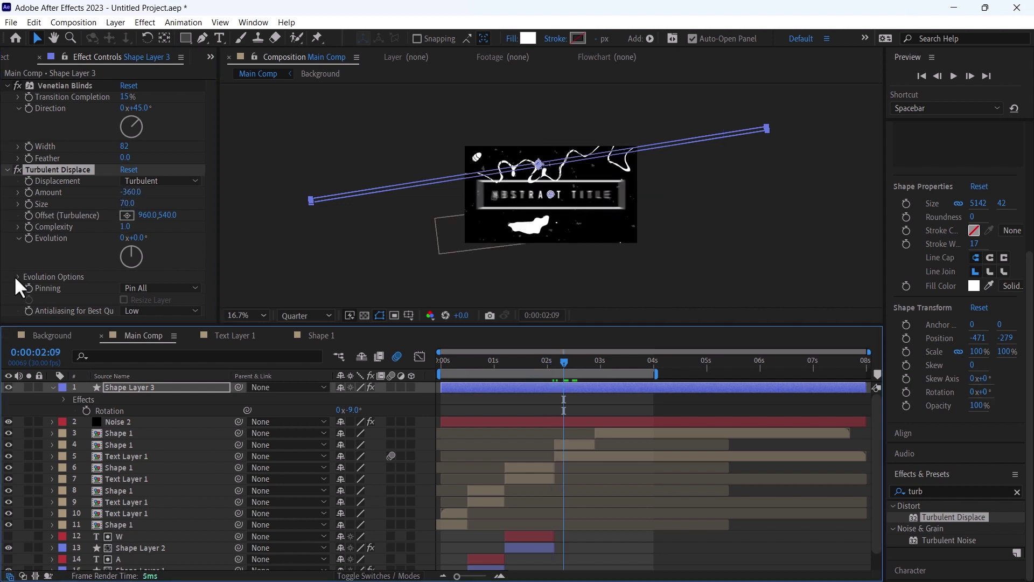
Set the Random Seed in the Turbulent Displace Evolution Options to 10.
click(18, 276)
scroll(20, 285, down, 1)
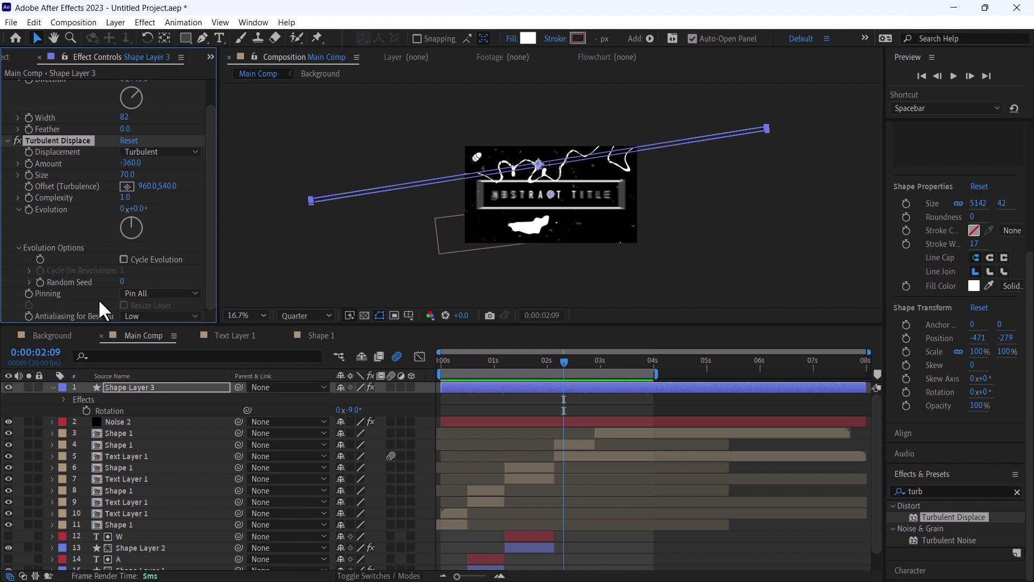
click(123, 282)
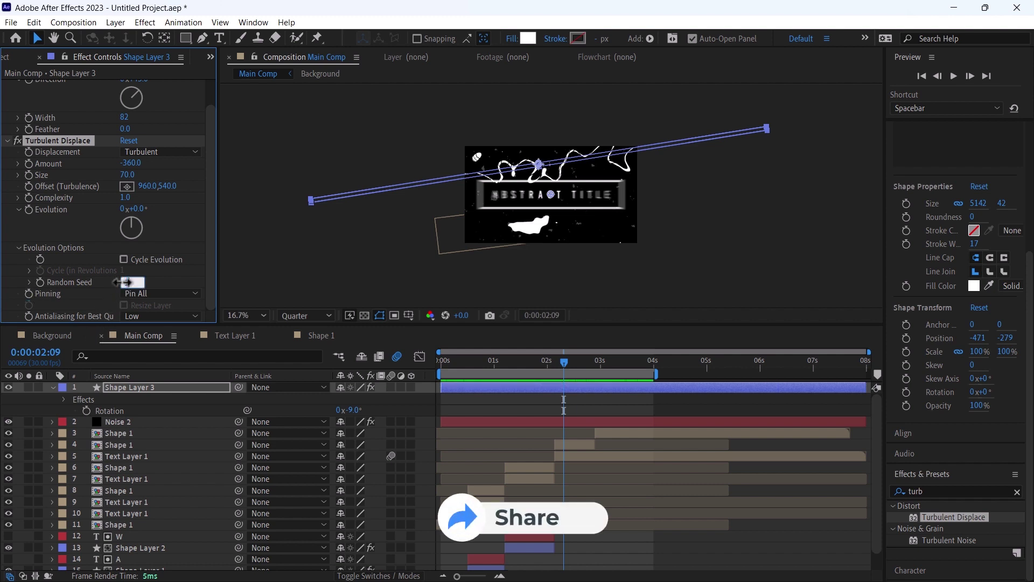
text(10)
key(Return)
Animate the Turbulent Displace Random Seed with the expression time*10.
alt+click(40, 299)
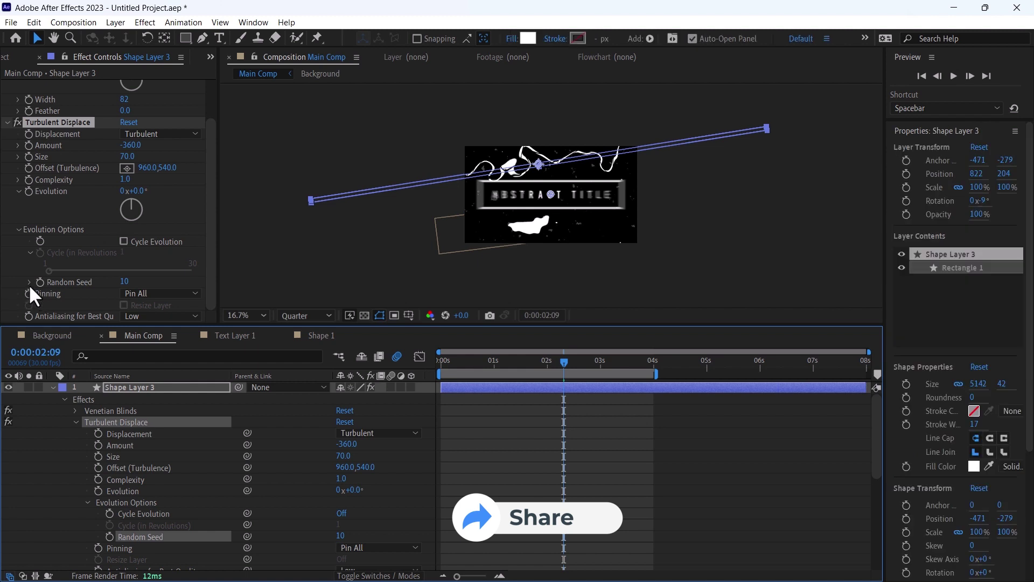
alt+click(40, 282)
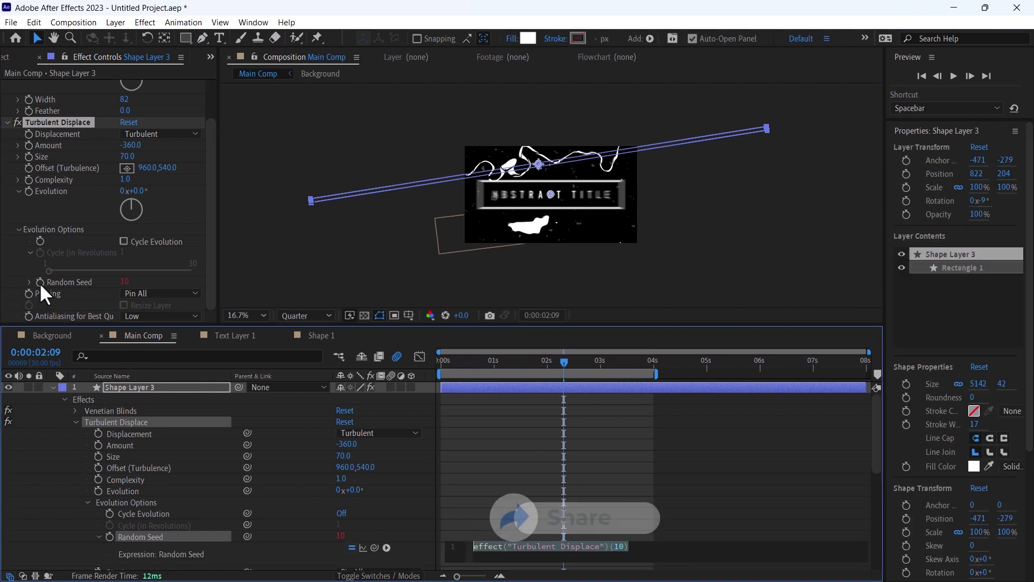
text(time*10)
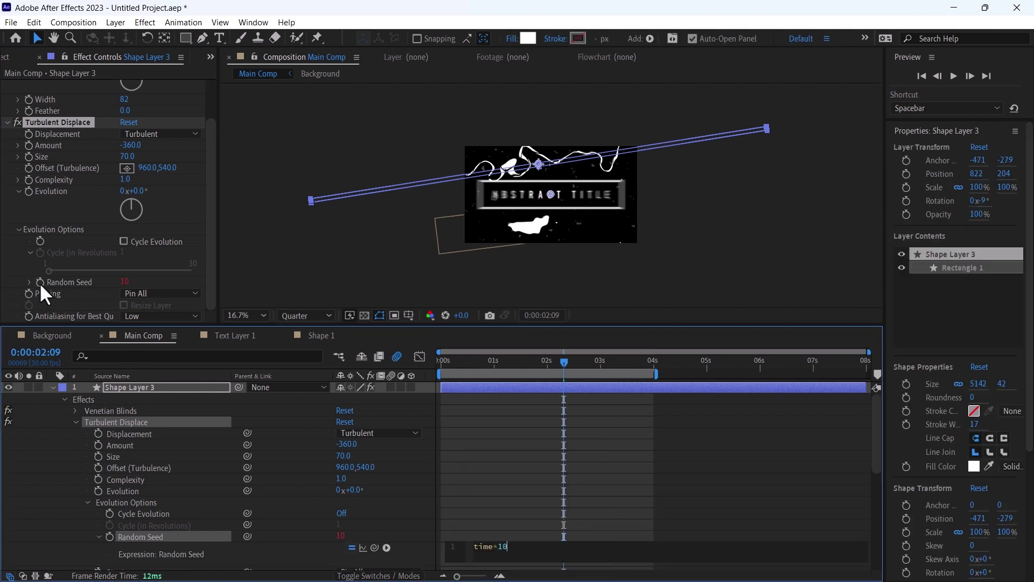
click(470, 430)
Make Shape Layer 3 start together with the last boxed title, just after the 2-second mark, and preview the composition.
drag(564, 361, 529, 389)
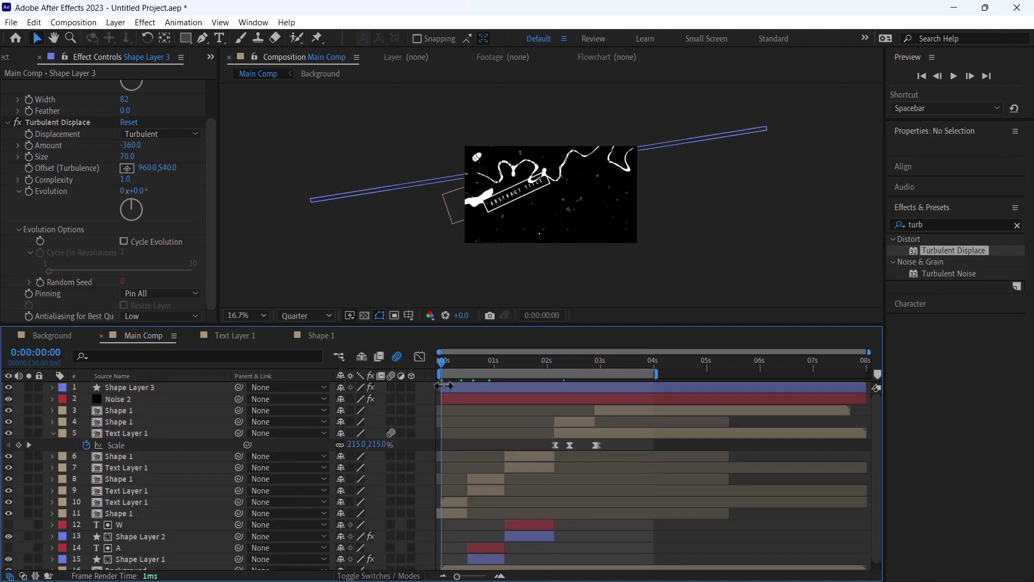
key(space)
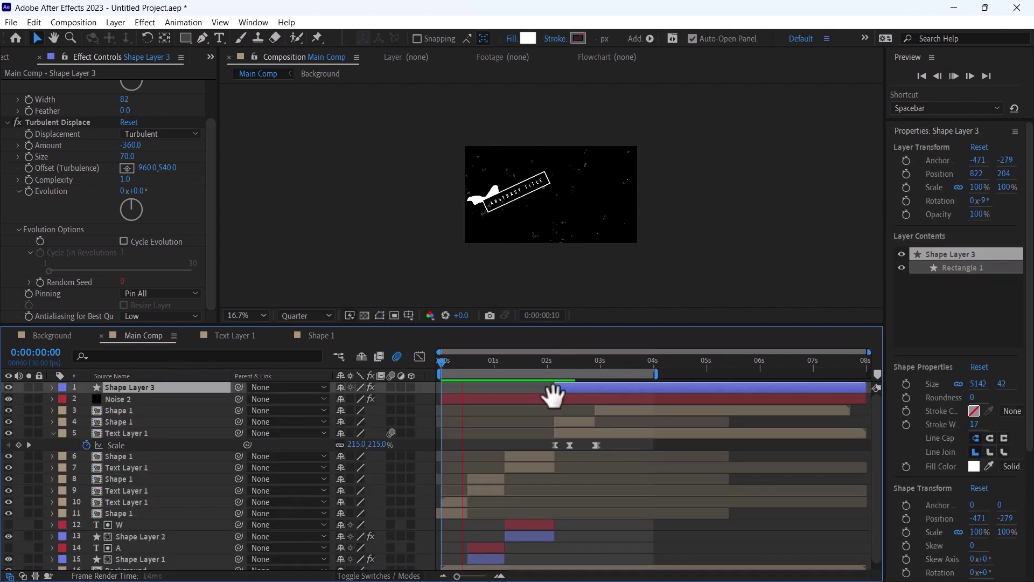
Fit the composition to the viewer and play the animation to check the distorted striped line around the title.
click(252, 317)
click(234, 327)
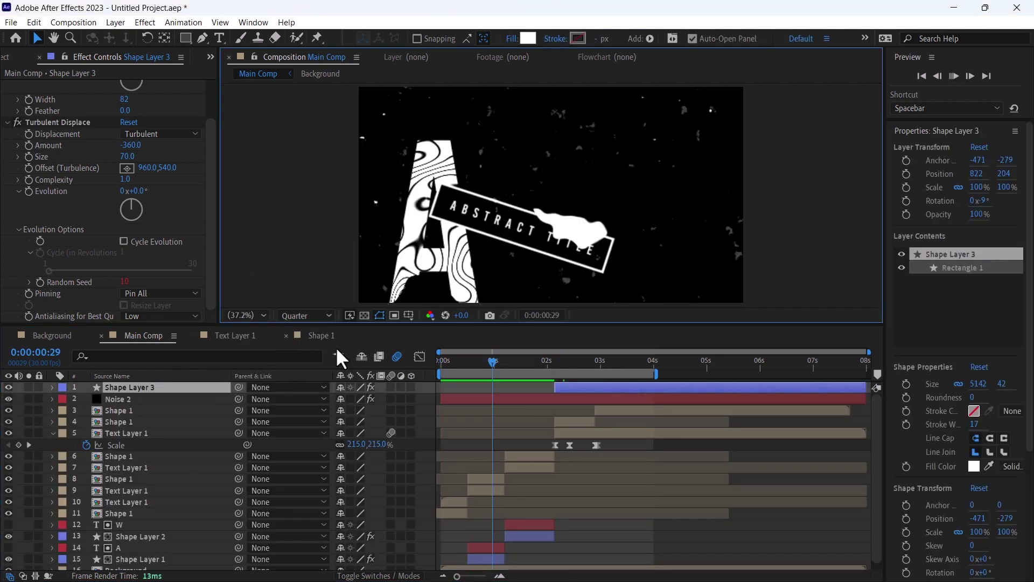
key(space)
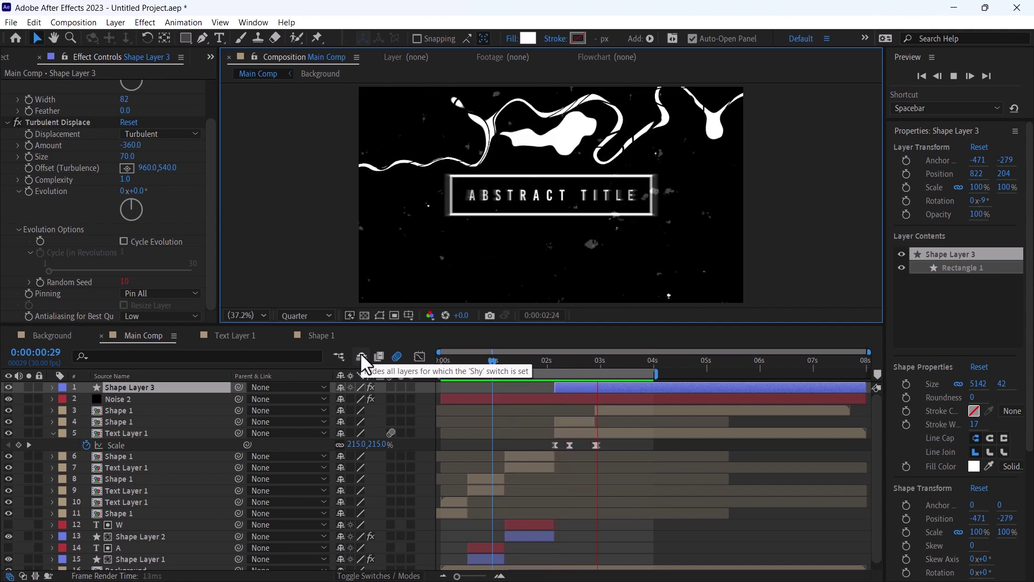
key(space)
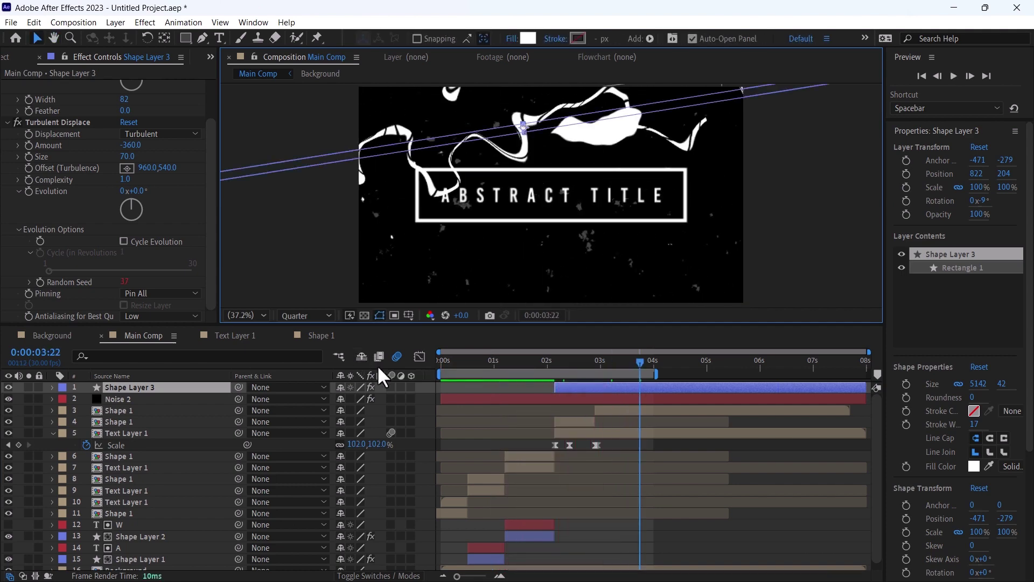
key(space)
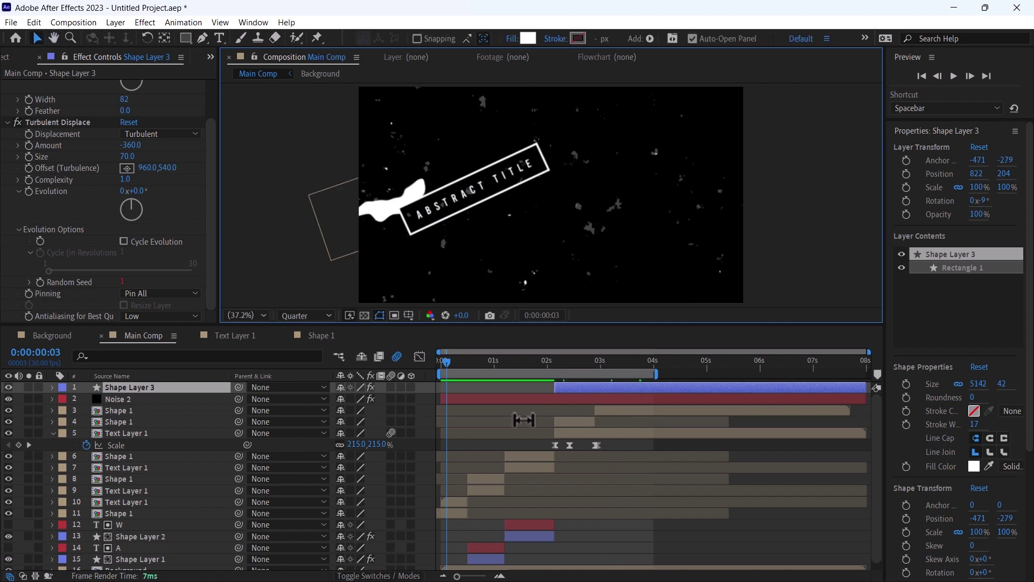
click(631, 545)
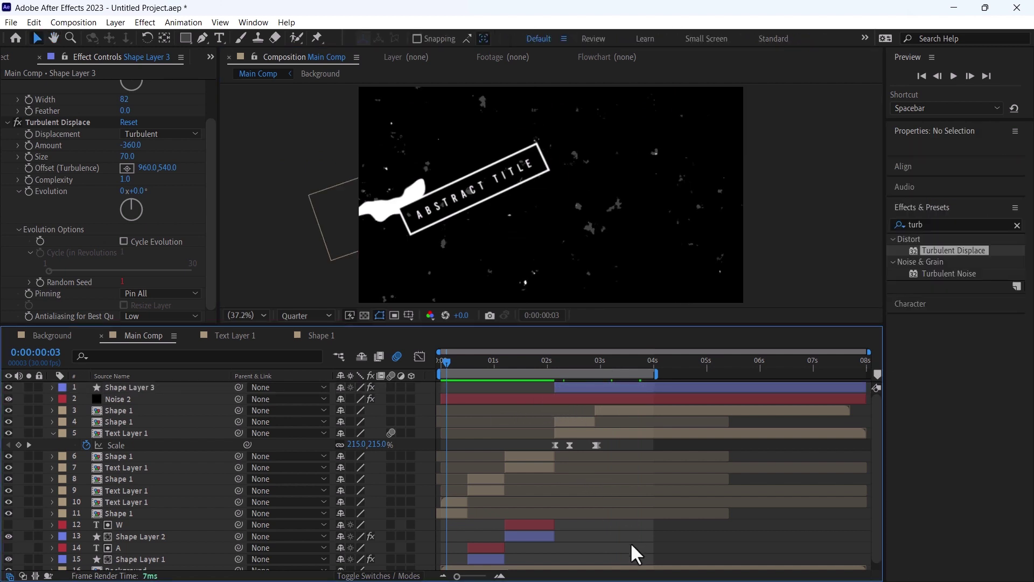